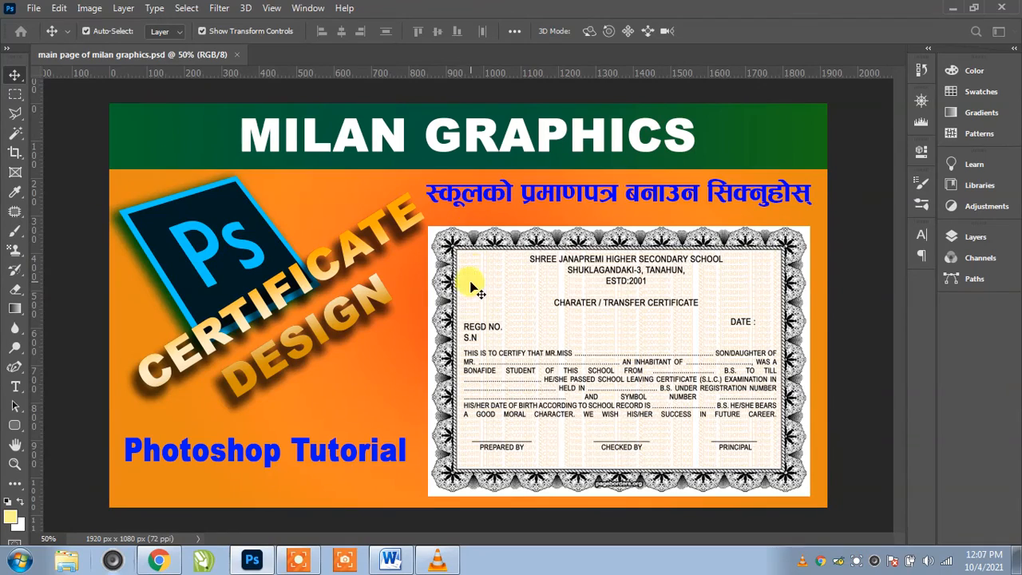
Step: Create a new A4 print document in landscape orientation at 300 pixels/inch in RGB Color
{"action": "key", "text": "ctrl+n"}
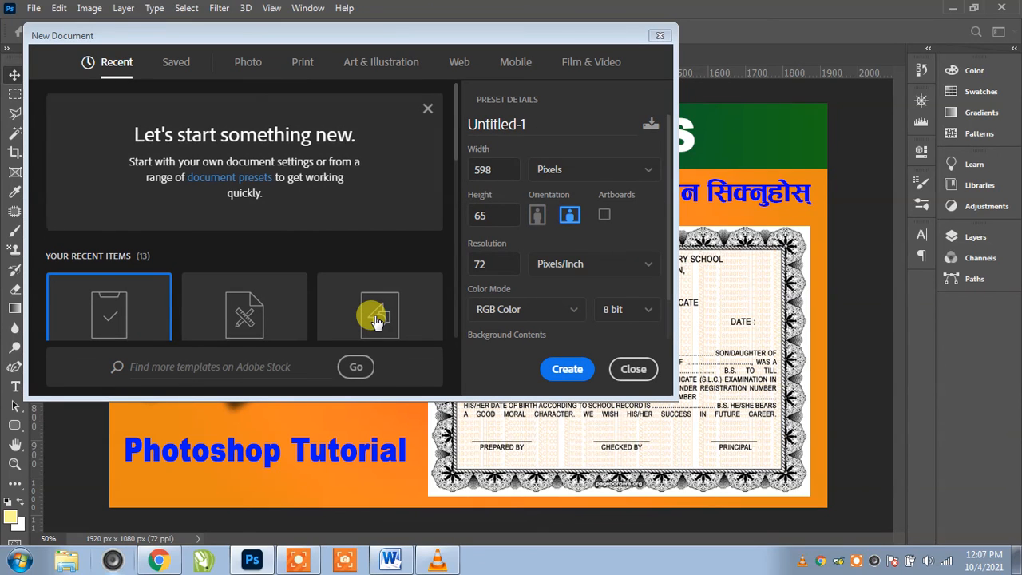
{"action": "left_click", "coordinate": [300, 63]}
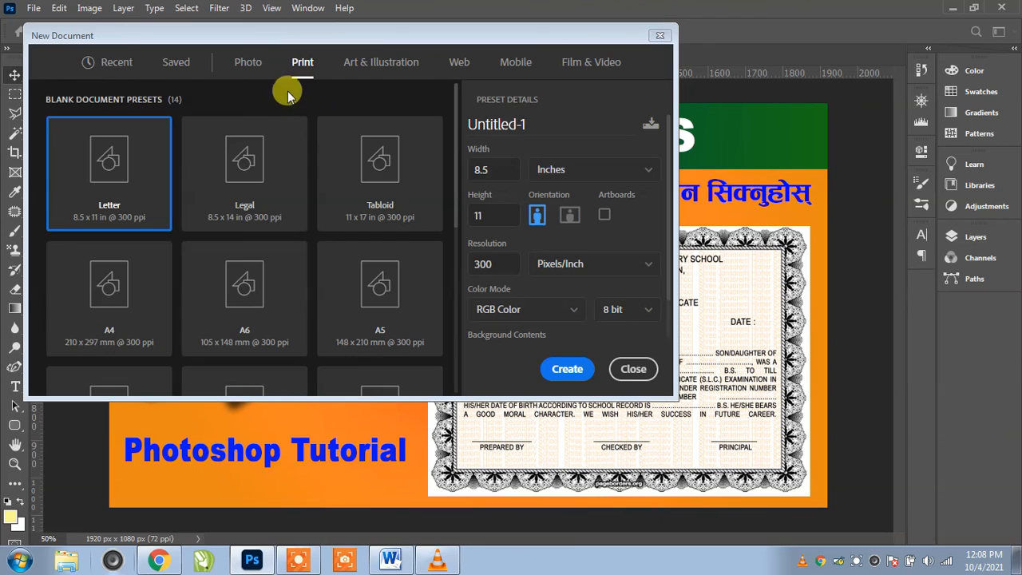
{"action": "left_click", "coordinate": [128, 320]}
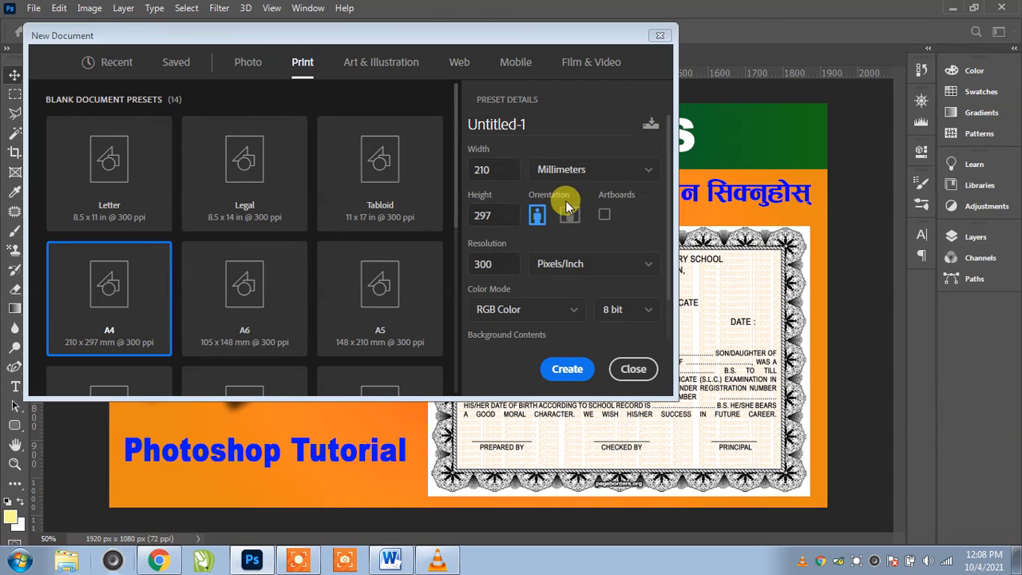
{"action": "left_click", "coordinate": [567, 368]}
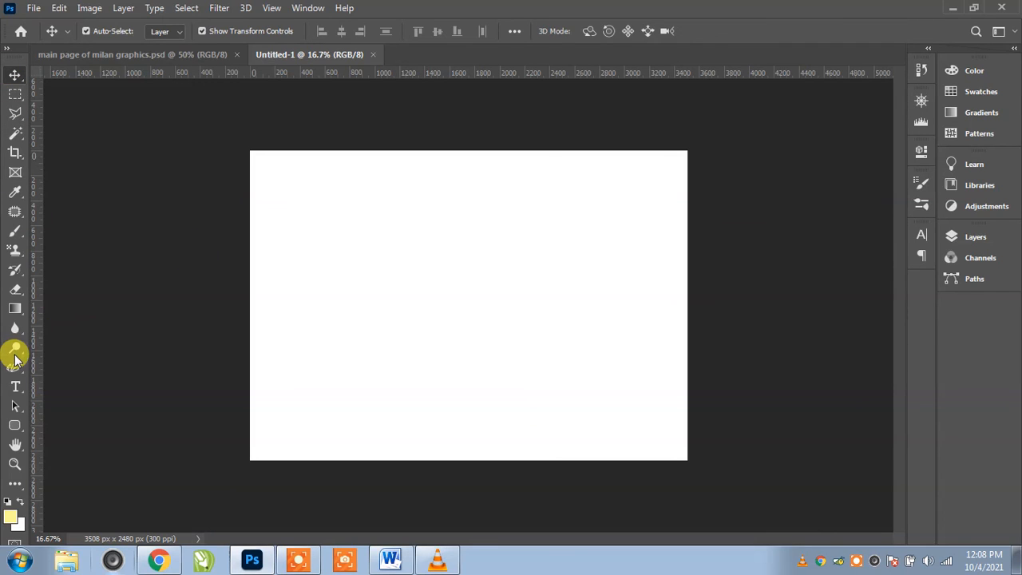
Step: Add the text "Shree Malewa Higher Secondary School" in 16 pt Arial Black and move it toward the page's horizontal centre
{"action": "left_click", "coordinate": [15, 389]}
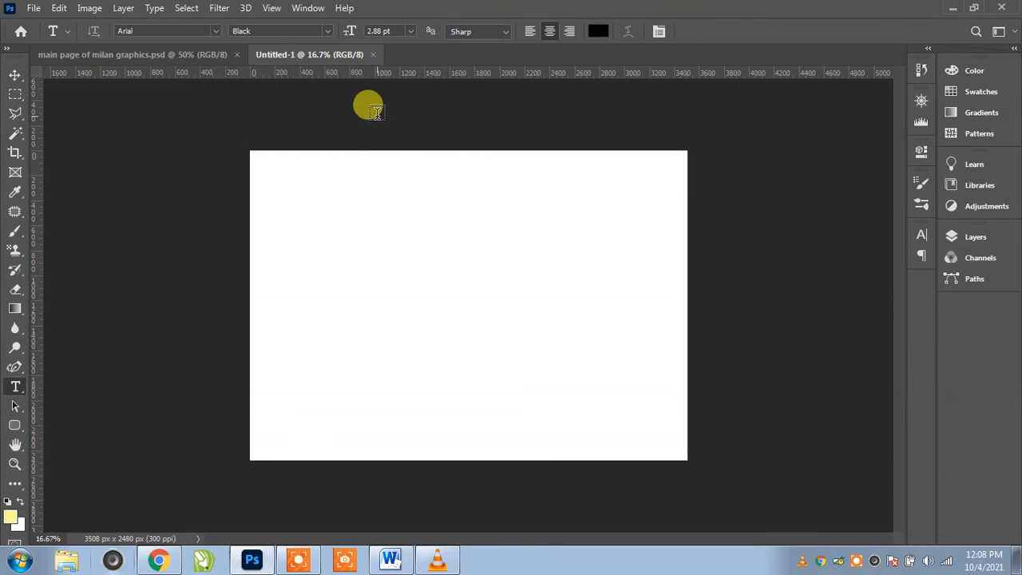
{"action": "left_click", "coordinate": [377, 32]}
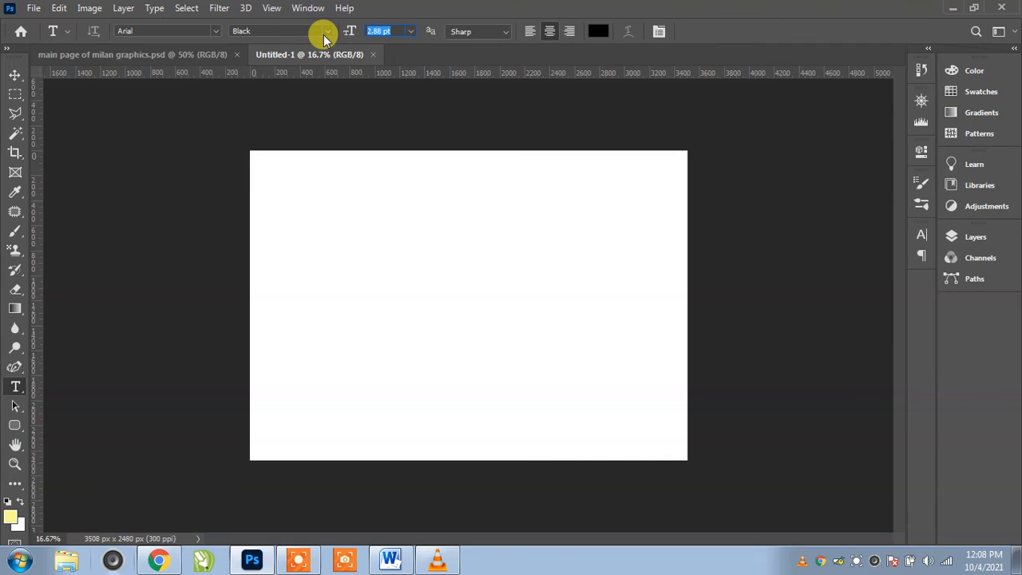
{"action": "type", "text": "16"}
{"action": "key", "text": "Return"}
{"action": "key", "text": "ctrl+plus"}
{"action": "key", "text": "ctrl+plus"}
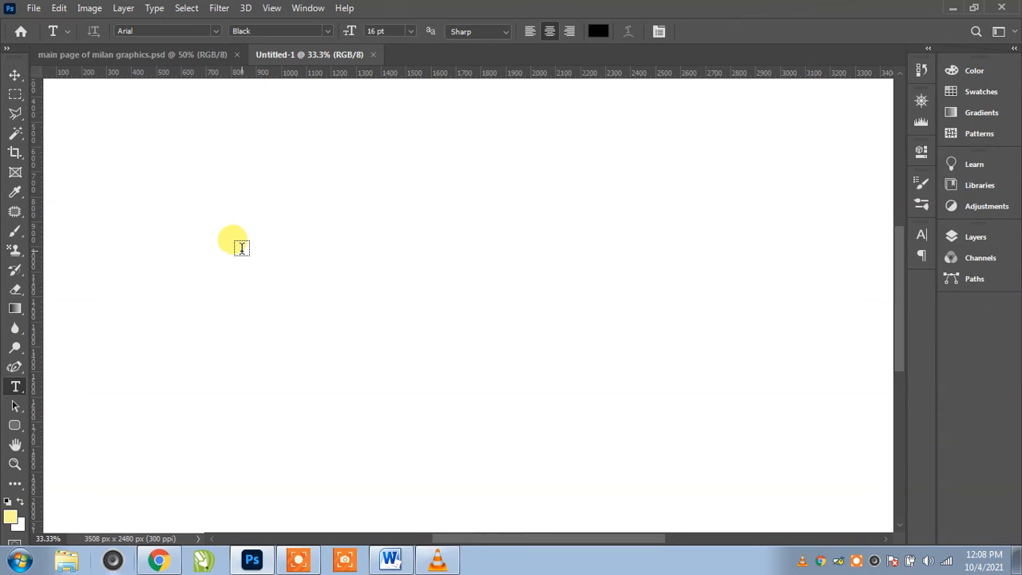
{"action": "left_click", "coordinate": [240, 252]}
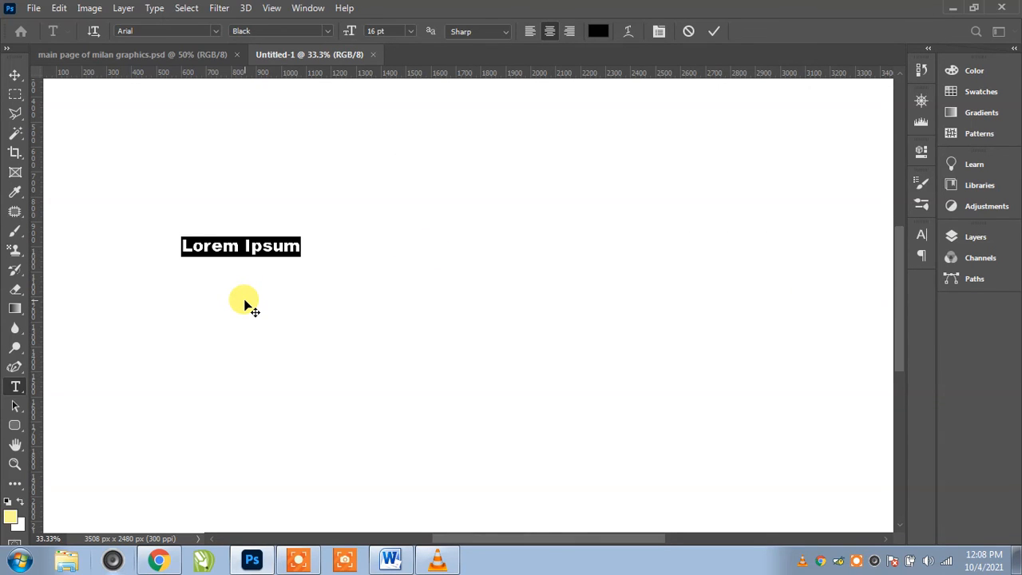
{"action": "type", "text": "Shree "}
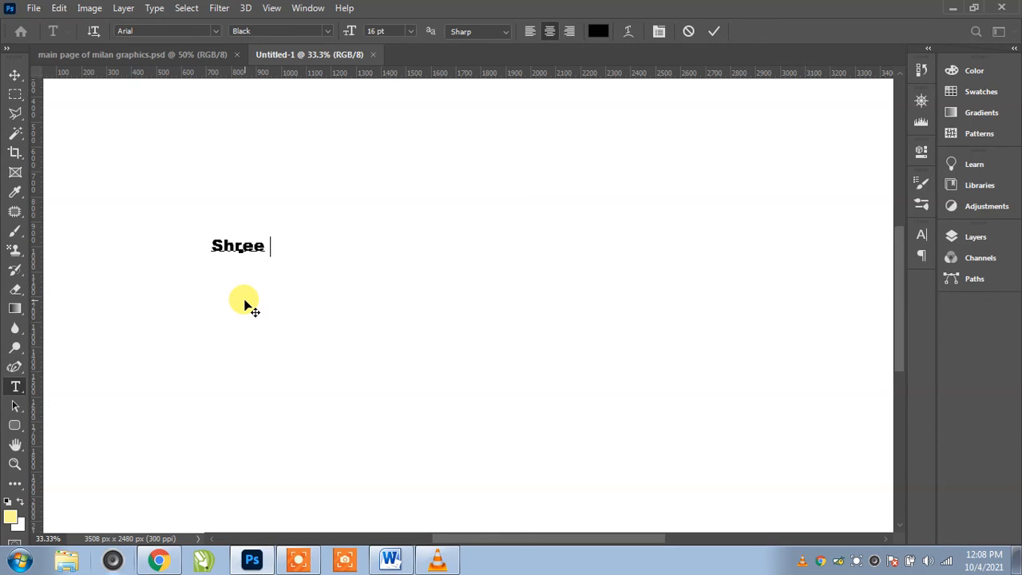
{"action": "type", "text": "Male"}
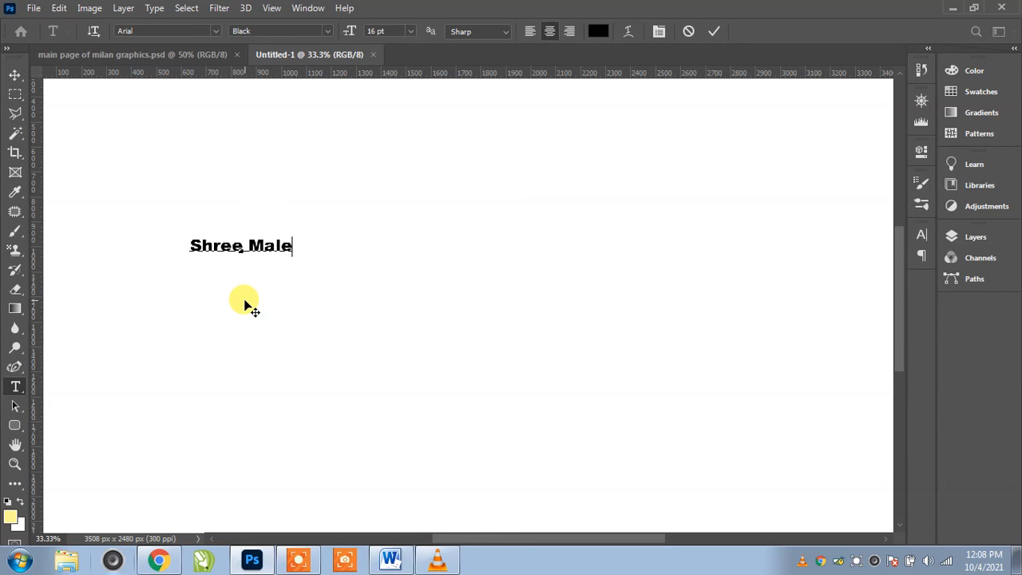
{"action": "type", "text": "wa H"}
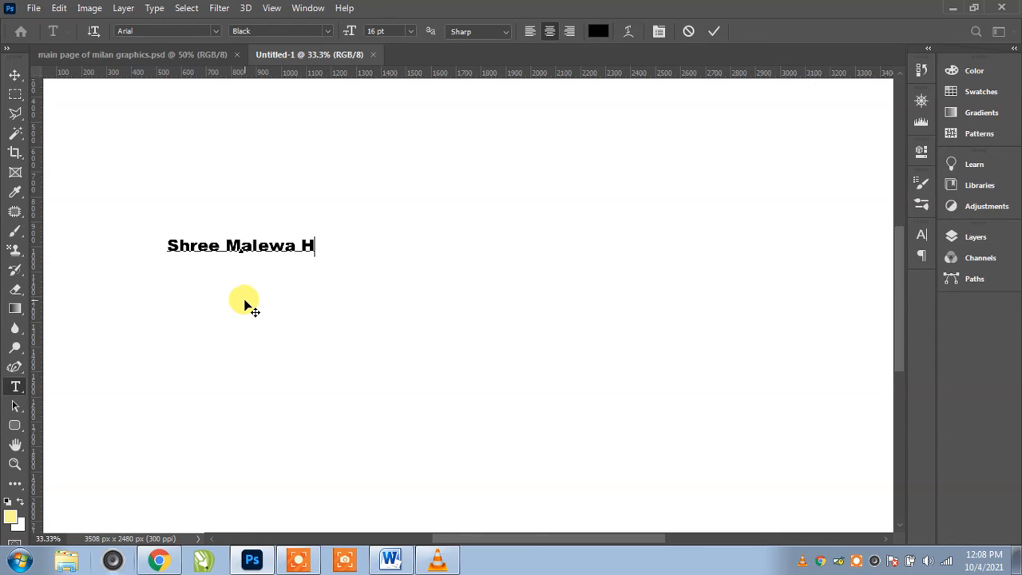
{"action": "type", "text": "igher S"}
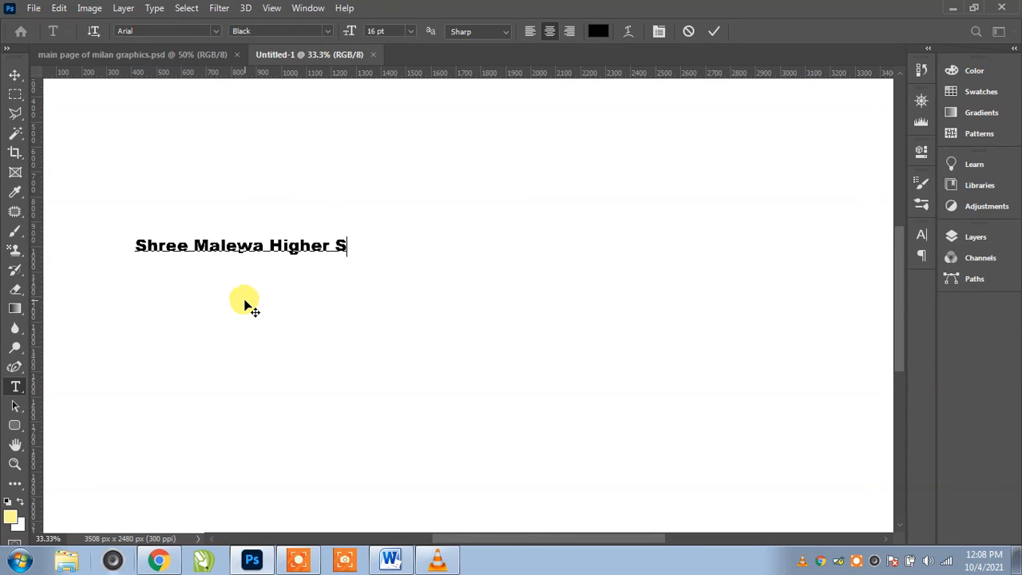
{"action": "type", "text": "econdary"}
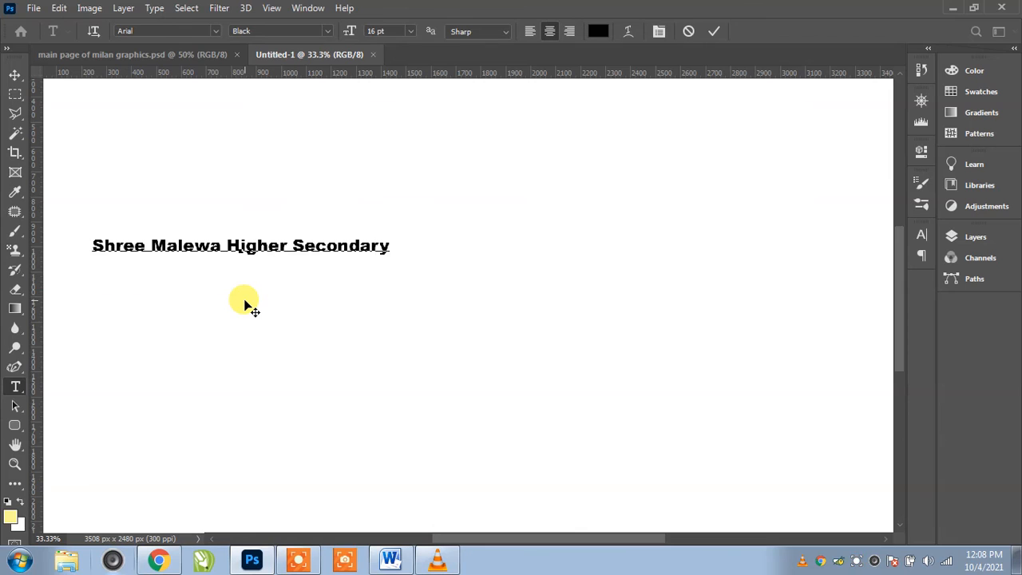
{"action": "type", "text": " School"}
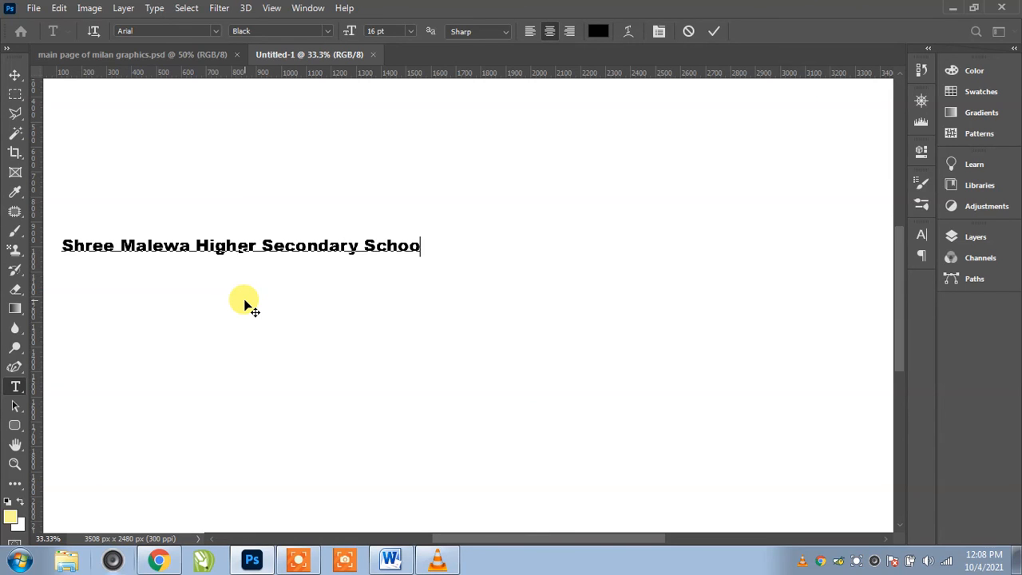
{"action": "left_click", "coordinate": [14, 76]}
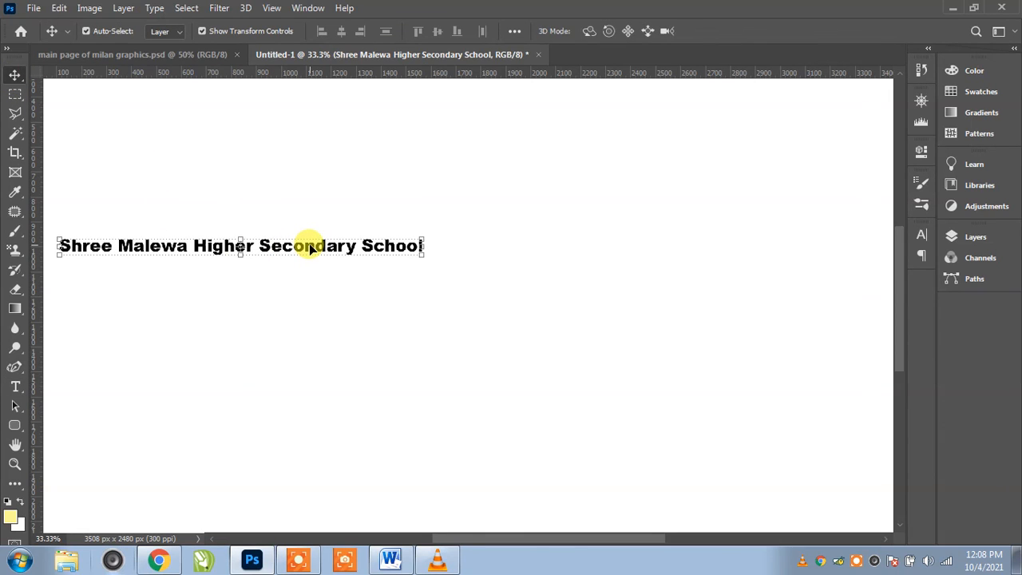
{"action": "left_click_drag", "start_coordinate": [308, 245], "coordinate": [485, 244]}
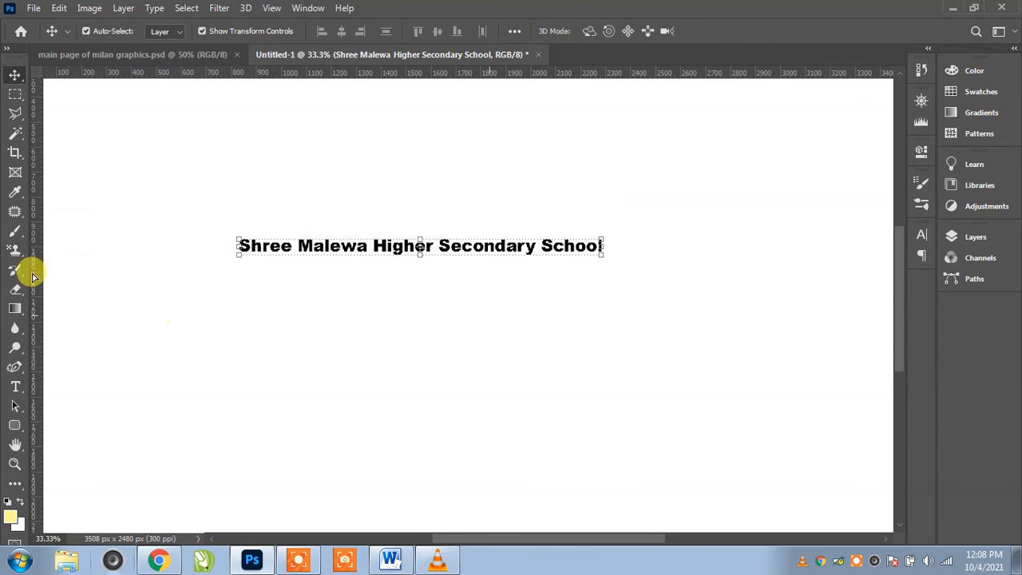
Step: Crop the canvas tightly around the school name text, to about 1524 x 64 px
{"action": "left_click", "coordinate": [16, 152]}
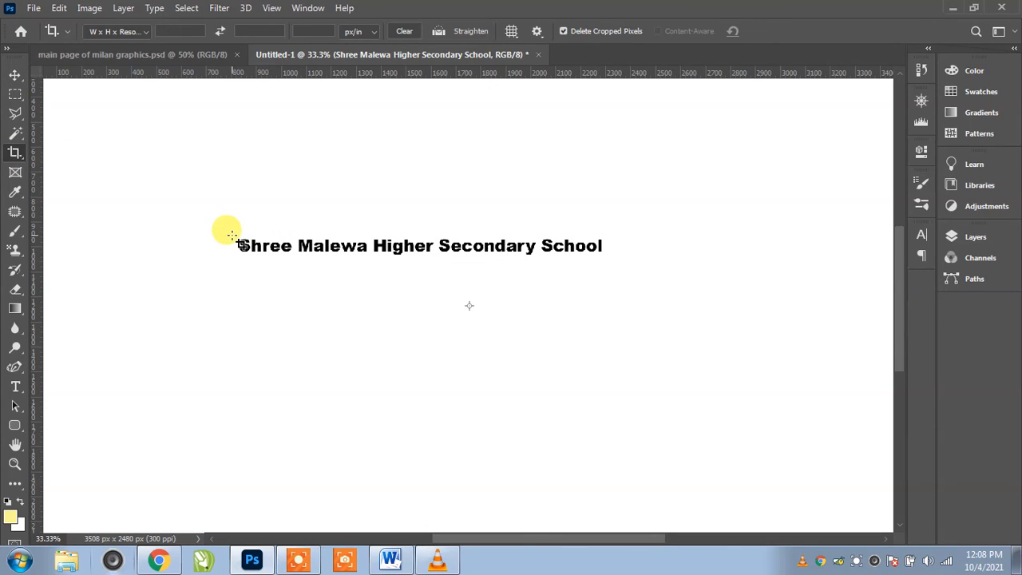
{"action": "left_click_drag", "start_coordinate": [231, 236], "coordinate": [612, 269]}
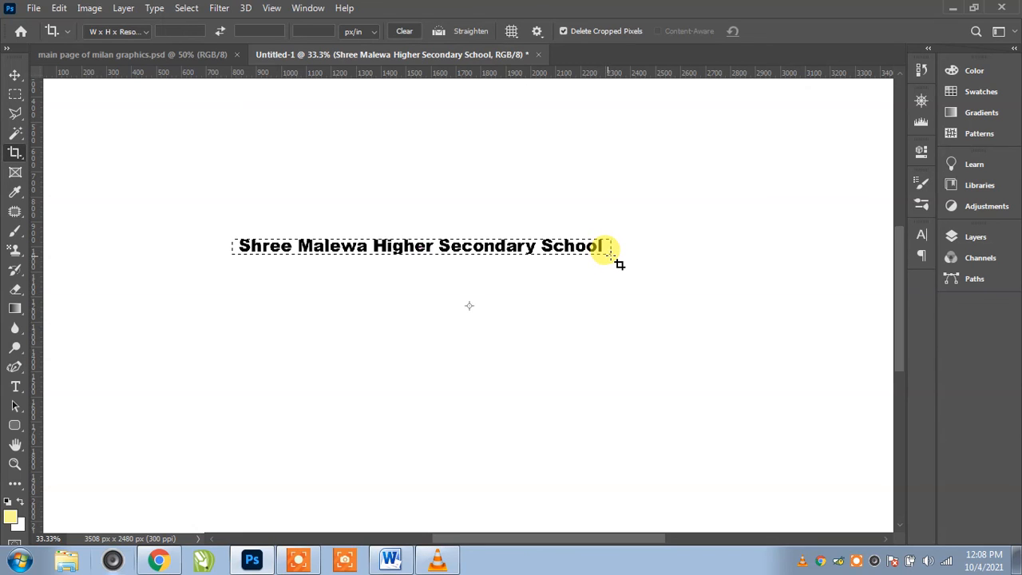
{"action": "left_click_drag", "start_coordinate": [612, 253], "coordinate": [612, 254]}
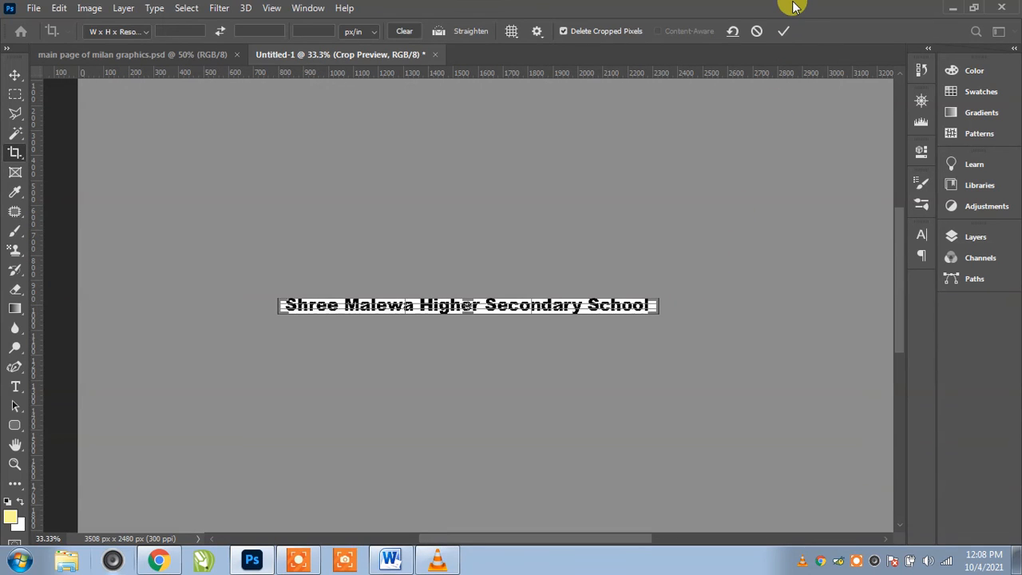
{"action": "left_click", "coordinate": [782, 33]}
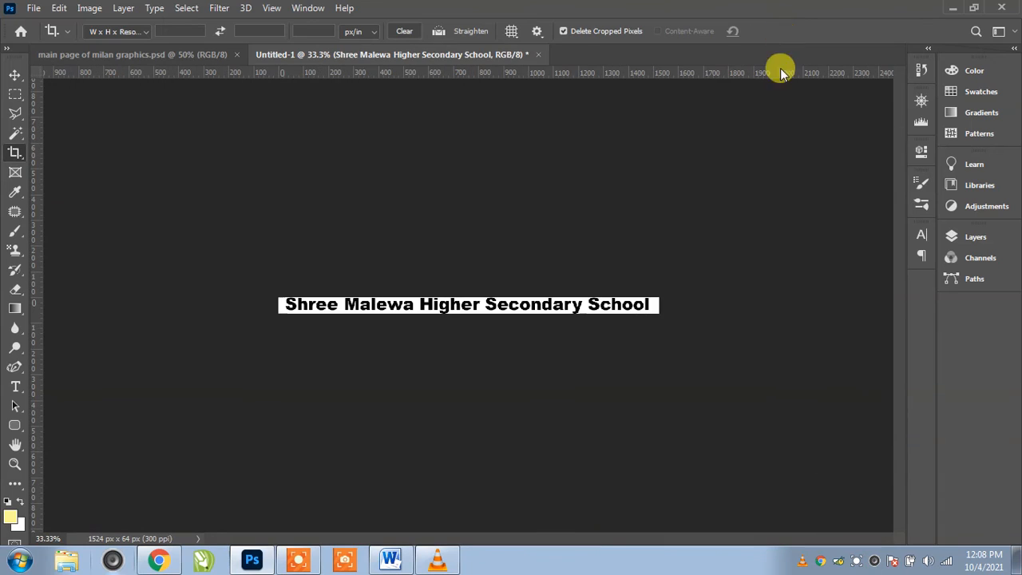
{"action": "key", "text": "ctrl+plus"}
{"action": "key", "text": "ctrl+plus"}
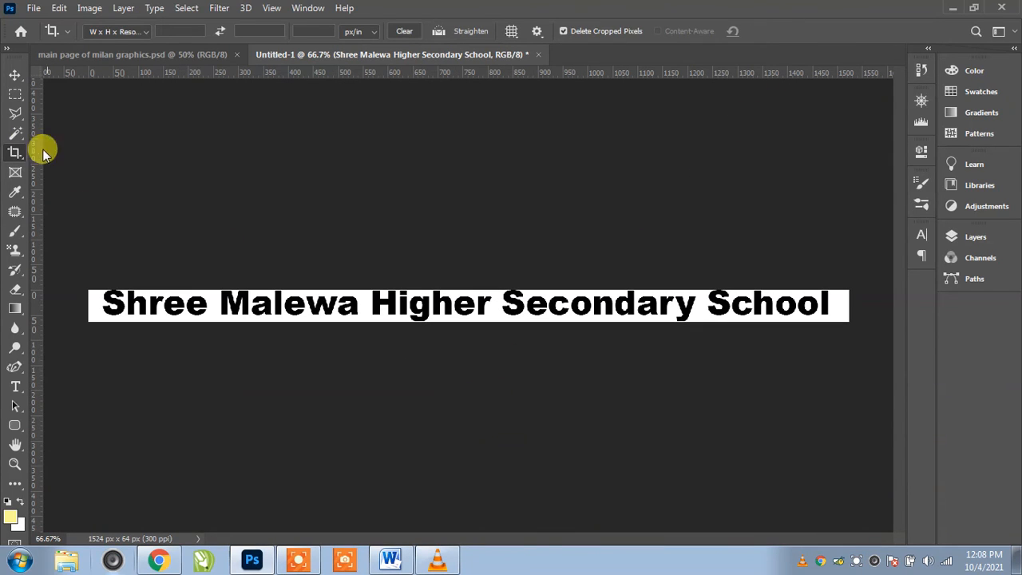
{"action": "left_click", "coordinate": [15, 76]}
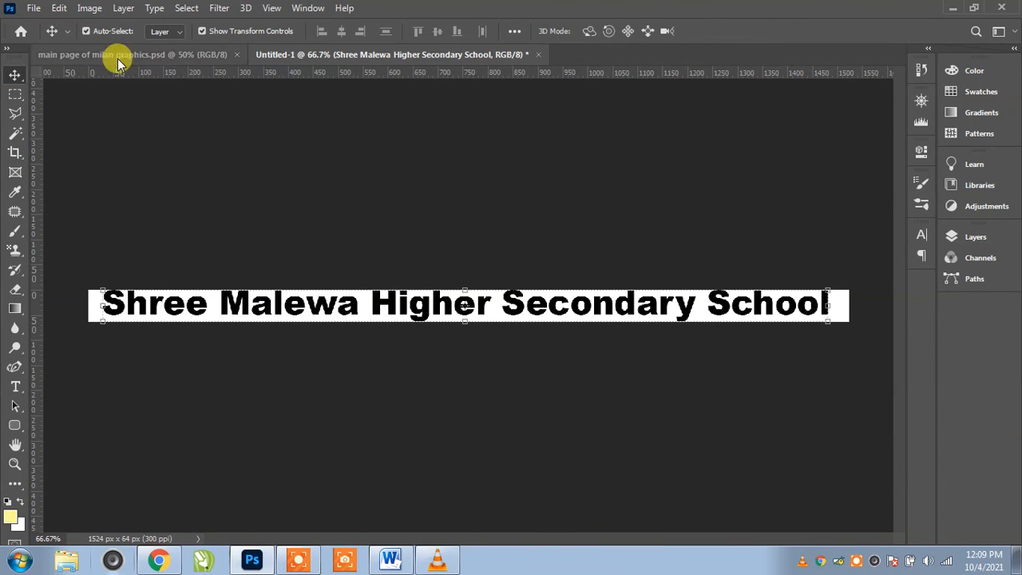
Step: Define the cropped school name strip as a pattern named WaterMark
{"action": "left_click", "coordinate": [59, 8]}
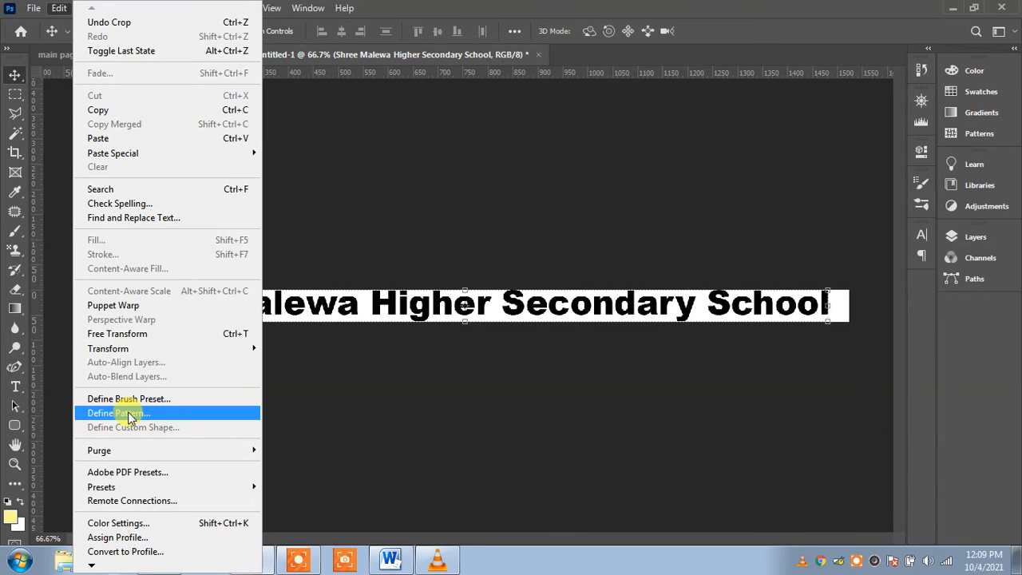
{"action": "left_click", "coordinate": [129, 414]}
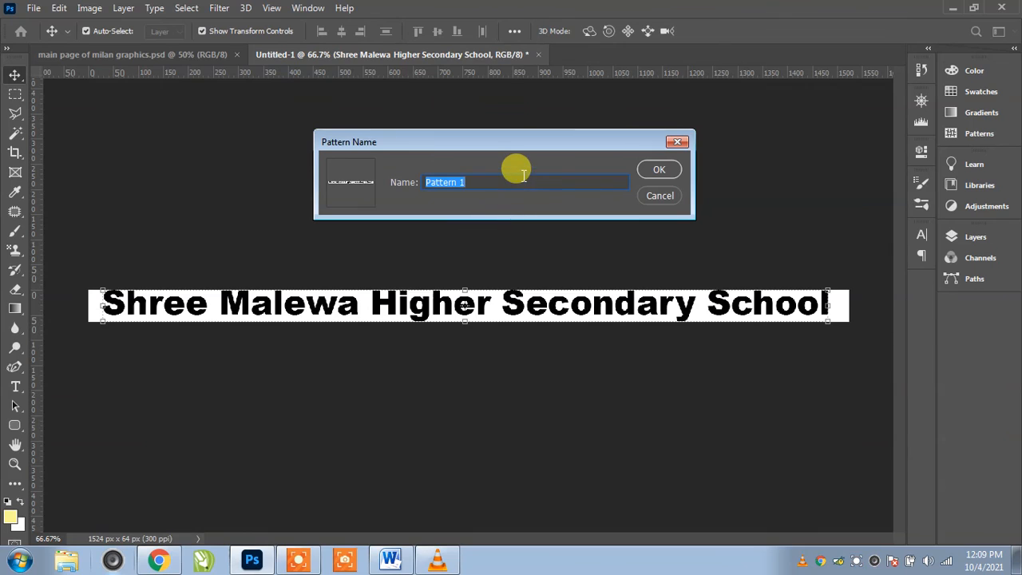
{"action": "left_click_drag", "start_coordinate": [514, 186], "coordinate": [399, 187]}
{"action": "type", "text": "WaterMark"}
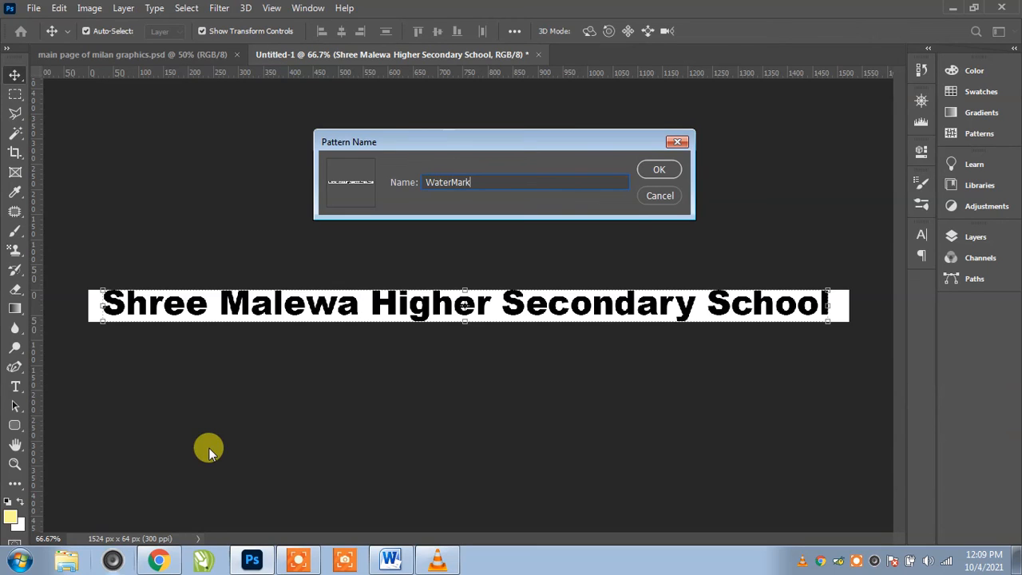
{"action": "left_click", "coordinate": [653, 168]}
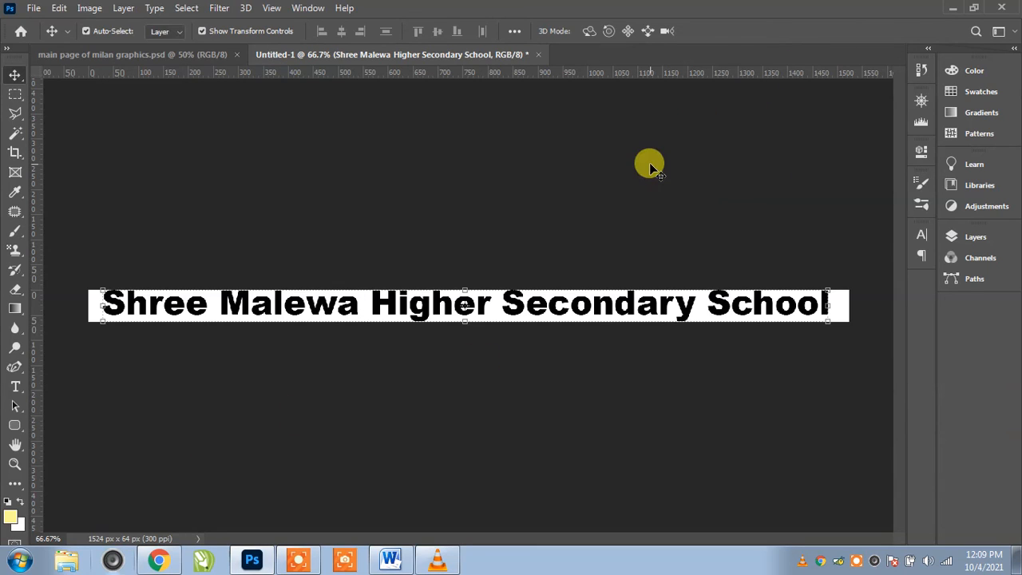
Step: Undo the crop and remove the school name text so the full A4 page is blank
{"action": "left_click", "coordinate": [61, 10]}
{"action": "left_click", "coordinate": [76, 21]}
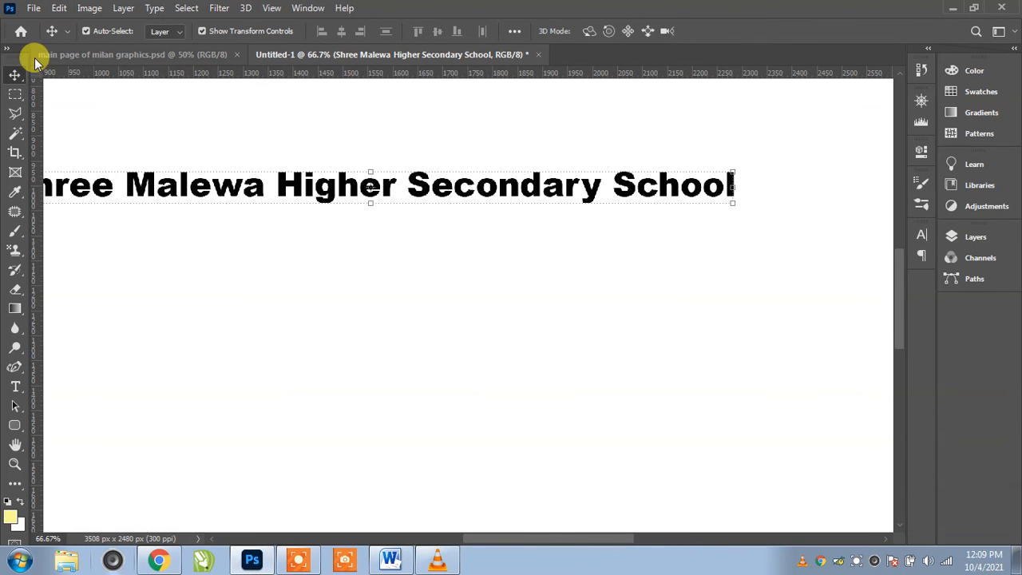
{"action": "key", "text": "ctrl+0"}
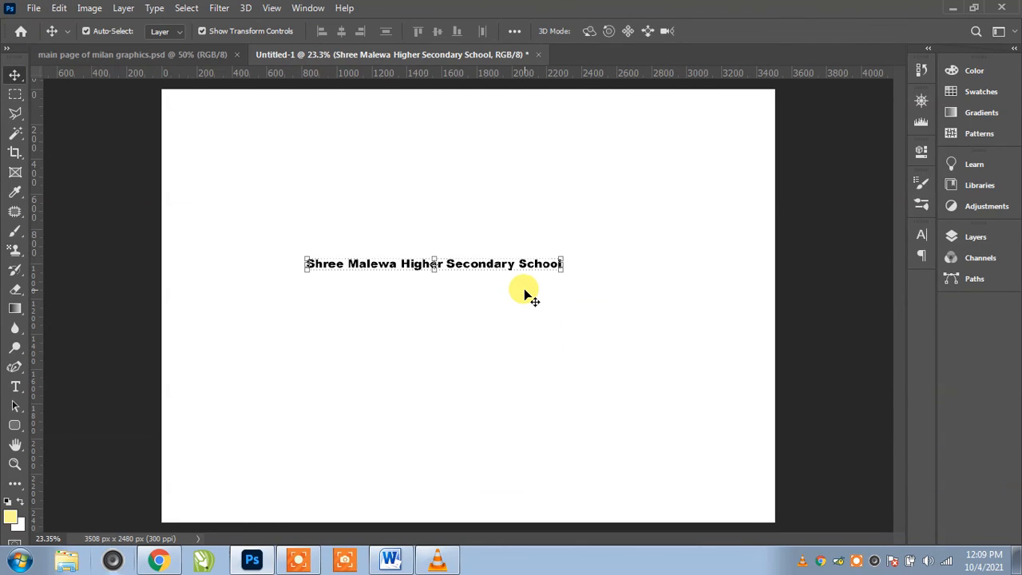
{"action": "key", "text": "ctrl+z"}
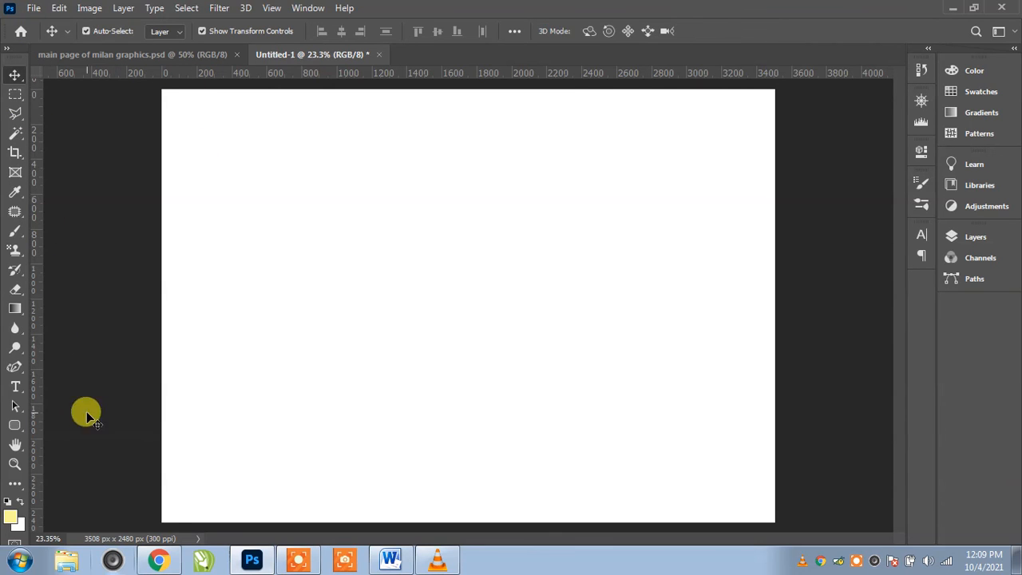
Step: Open the black-and-white ornamental certificate border image unnamed.png from the Tutorial folder
{"action": "left_click", "coordinate": [34, 12]}
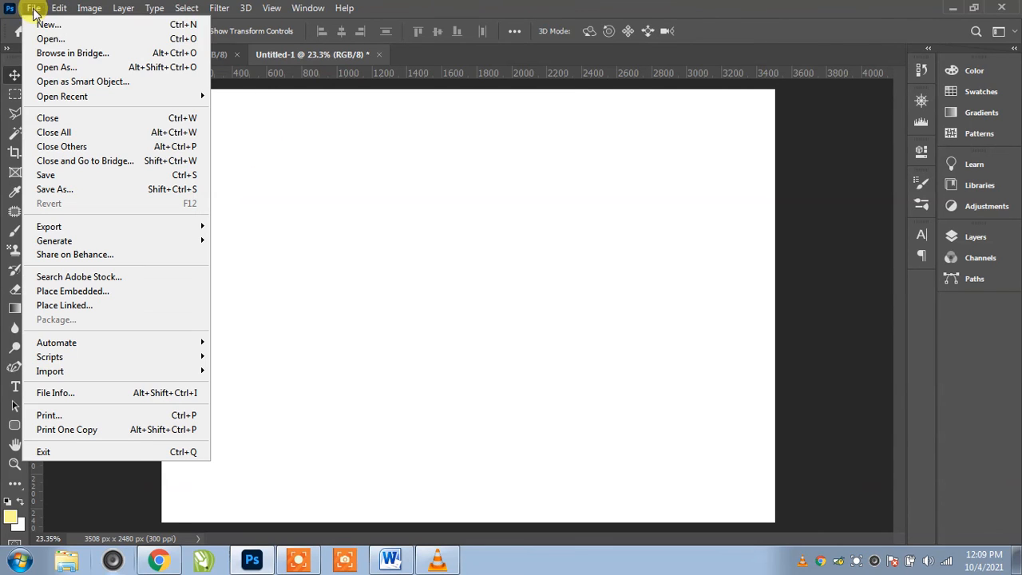
{"action": "left_click", "coordinate": [41, 40]}
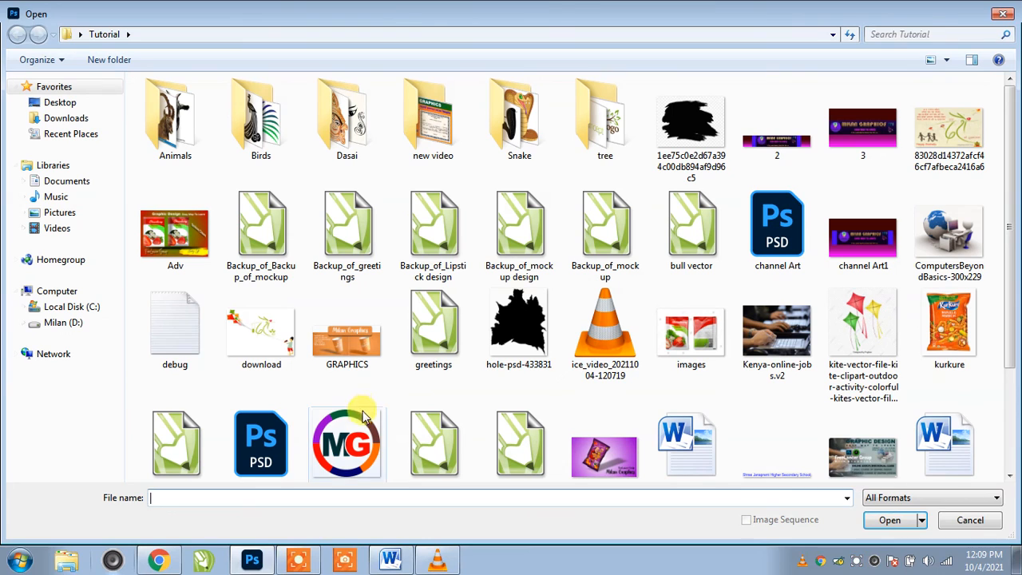
{"action": "left_click", "coordinate": [790, 335]}
{"action": "scroll", "coordinate": [793, 339], "scroll_direction": "down", "scroll_amount": 3}
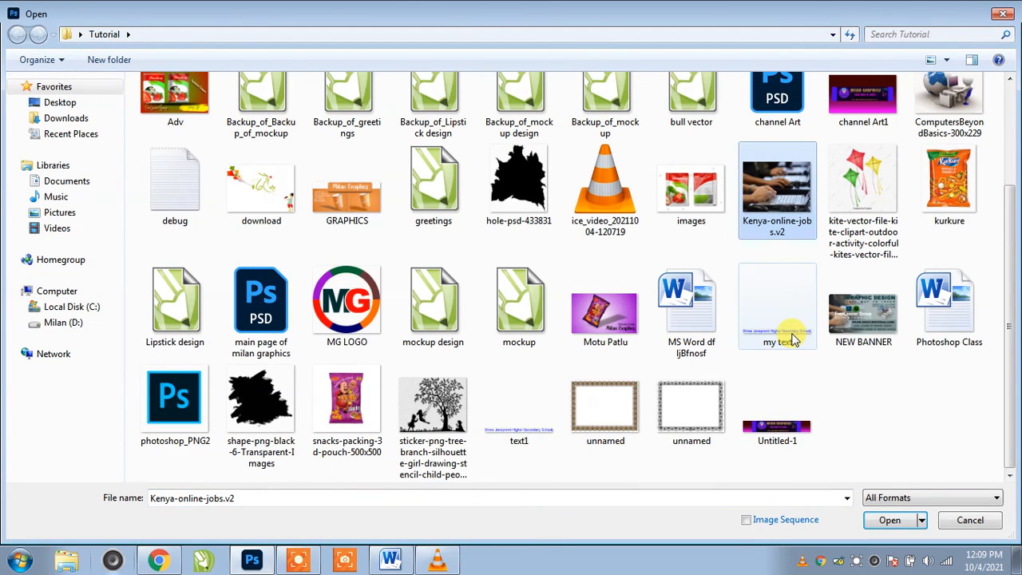
{"action": "left_click", "coordinate": [698, 439]}
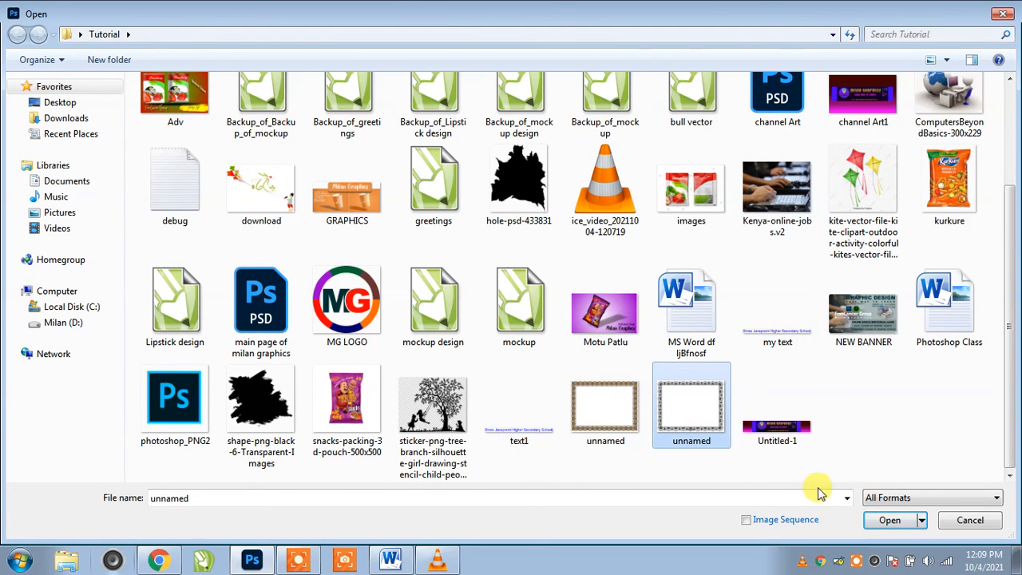
{"action": "left_click", "coordinate": [889, 523]}
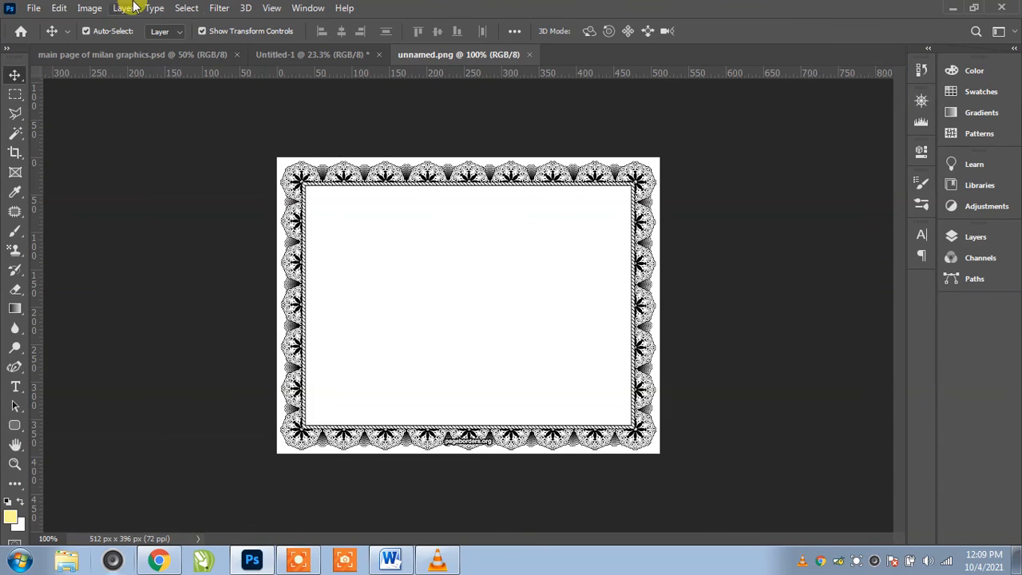
Step: Resize the border image with the A4 210 x 297 mm 300 dpi preset, giving 210 x 162.42 mm
{"action": "left_click", "coordinate": [88, 8]}
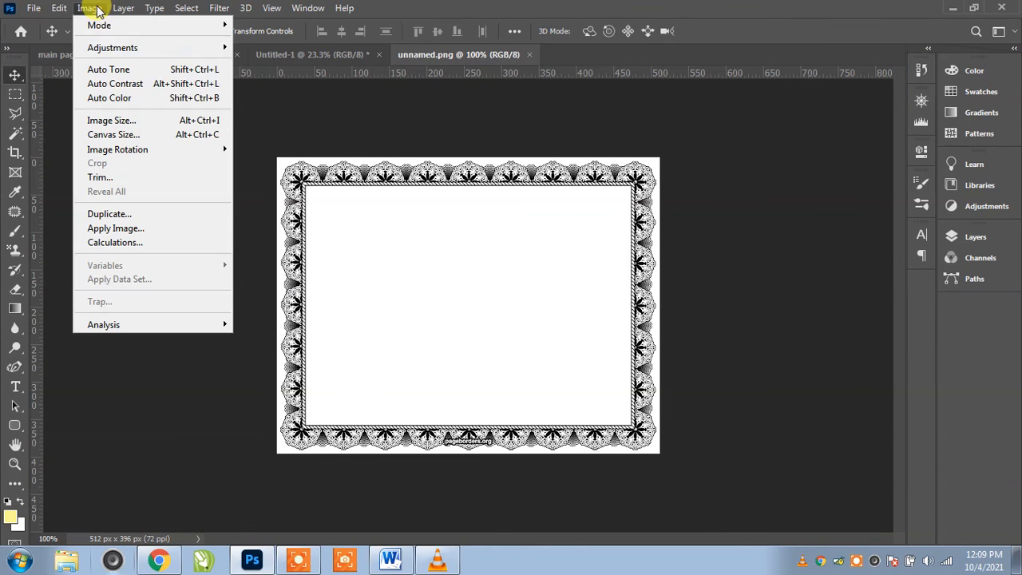
{"action": "left_click", "coordinate": [118, 120]}
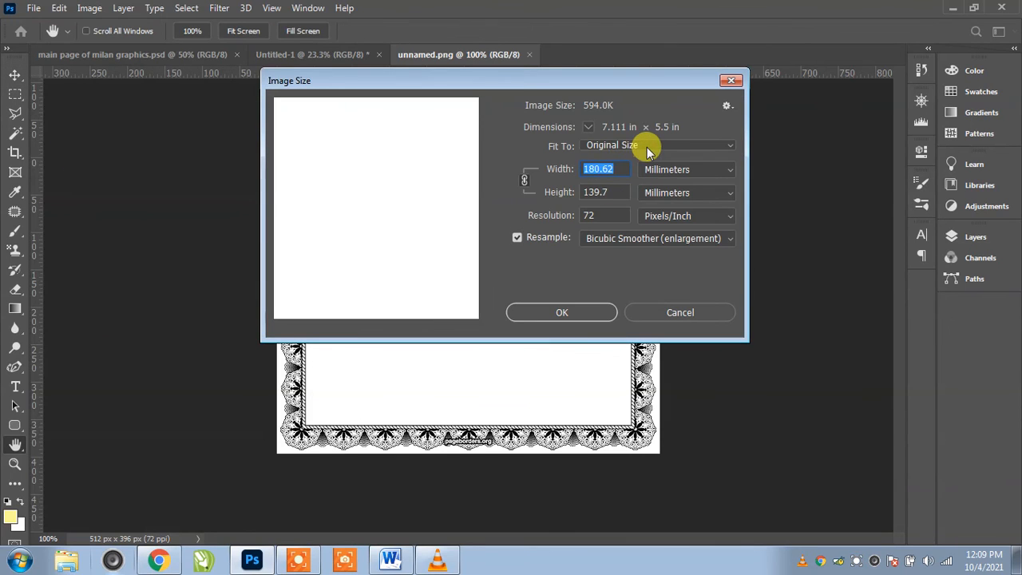
{"action": "left_click", "coordinate": [648, 149]}
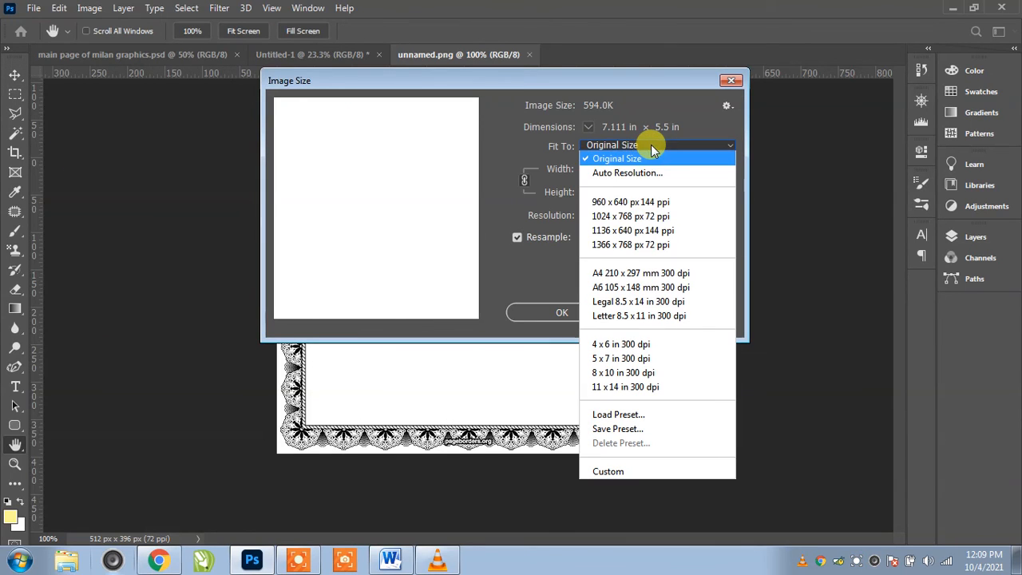
{"action": "left_click", "coordinate": [649, 276]}
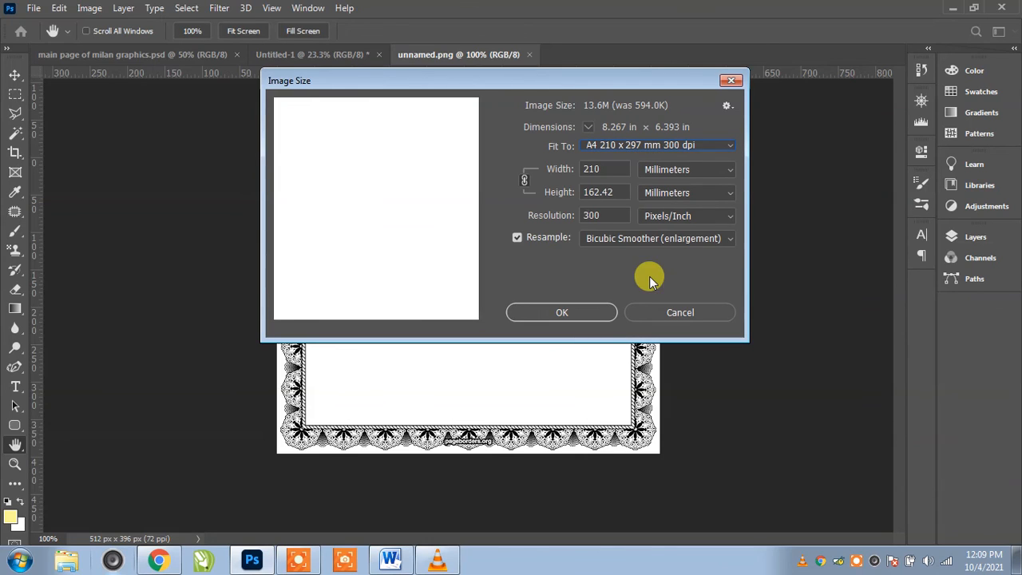
{"action": "left_click", "coordinate": [566, 314]}
Step: Copy the resized border image into the Untitled-1 document and align it with the page's upper-left corner
{"action": "key", "text": "v"}
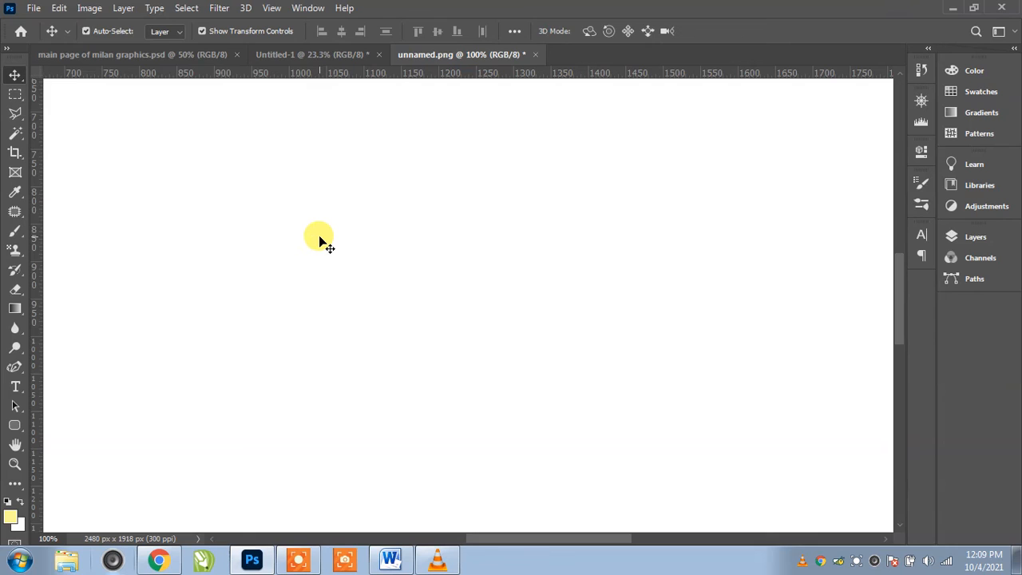
{"action": "key", "text": "ctrl+0"}
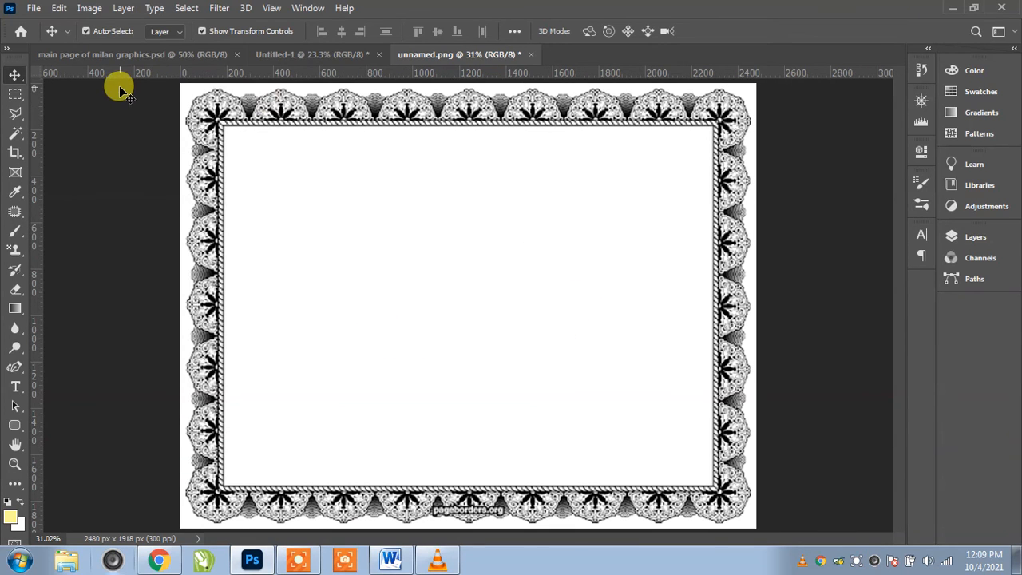
{"action": "left_click", "coordinate": [309, 54]}
{"action": "left_click_drag", "start_coordinate": [328, 159], "coordinate": [331, 160]}
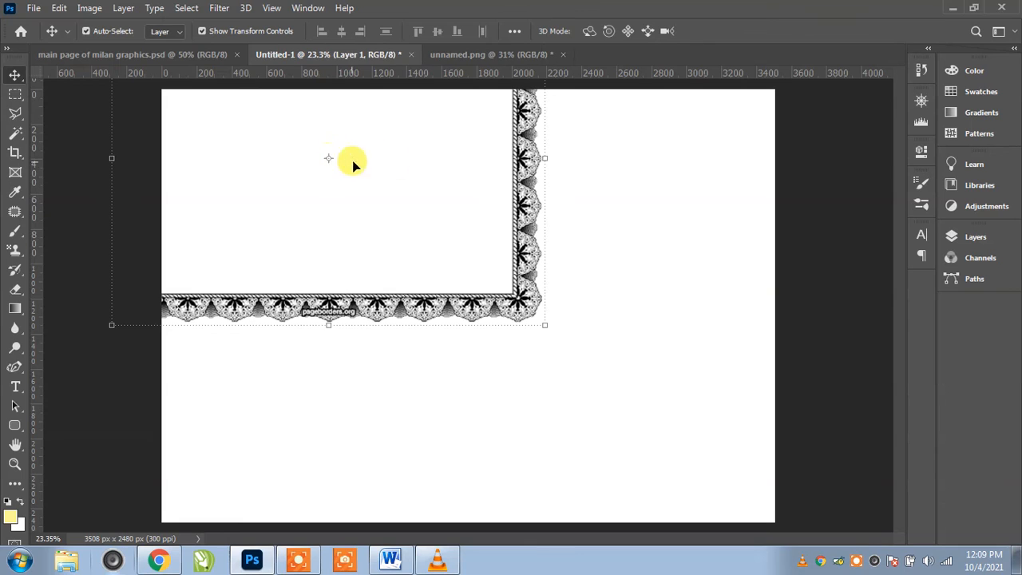
{"action": "left_click_drag", "start_coordinate": [526, 163], "coordinate": [580, 257]}
{"action": "key", "text": "ctrl+t"}
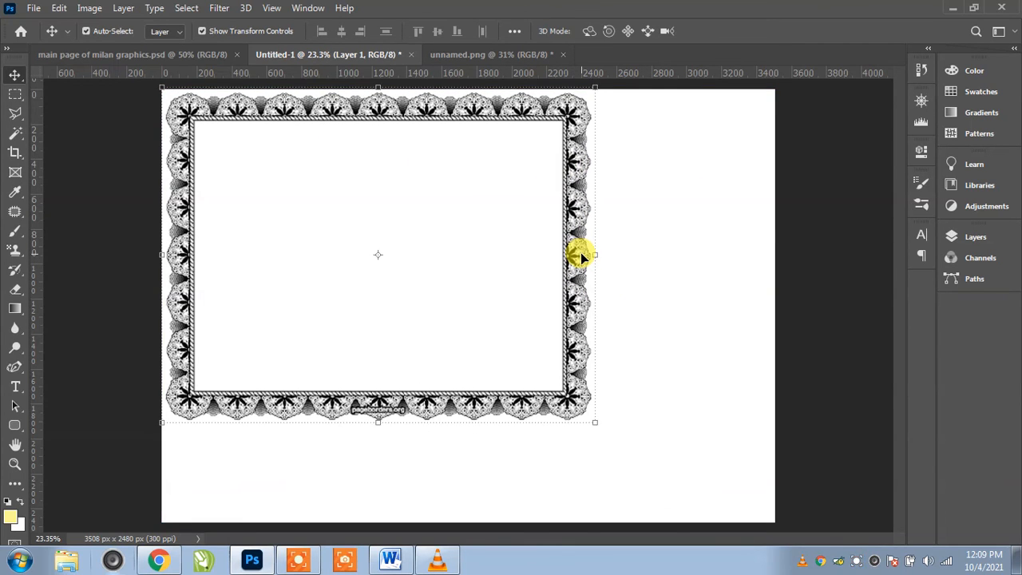
{"action": "left_click_drag", "start_coordinate": [581, 255], "coordinate": [579, 255]}
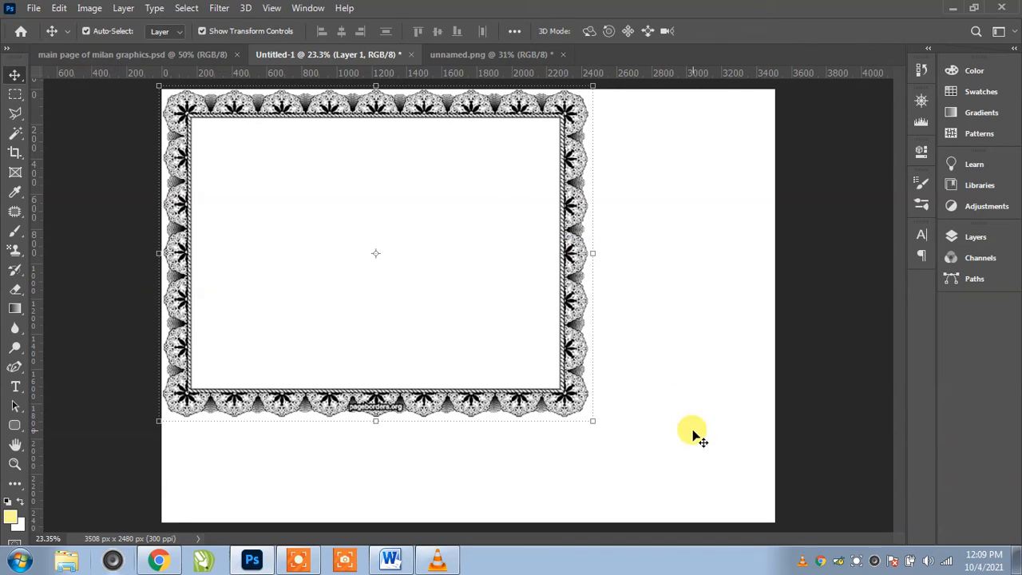
Step: Stretch the border to fill the whole A4 page, about 142% wide and 132% high
{"action": "left_click_drag", "start_coordinate": [586, 423], "coordinate": [728, 529]}
{"action": "left_click_drag", "start_coordinate": [732, 307], "coordinate": [779, 335]}
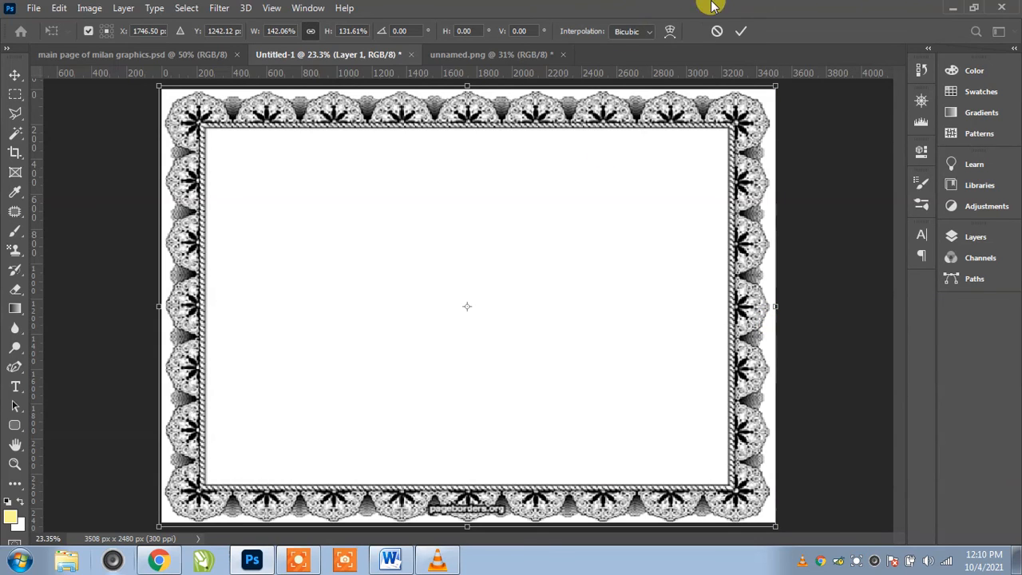
{"action": "left_click", "coordinate": [740, 32]}
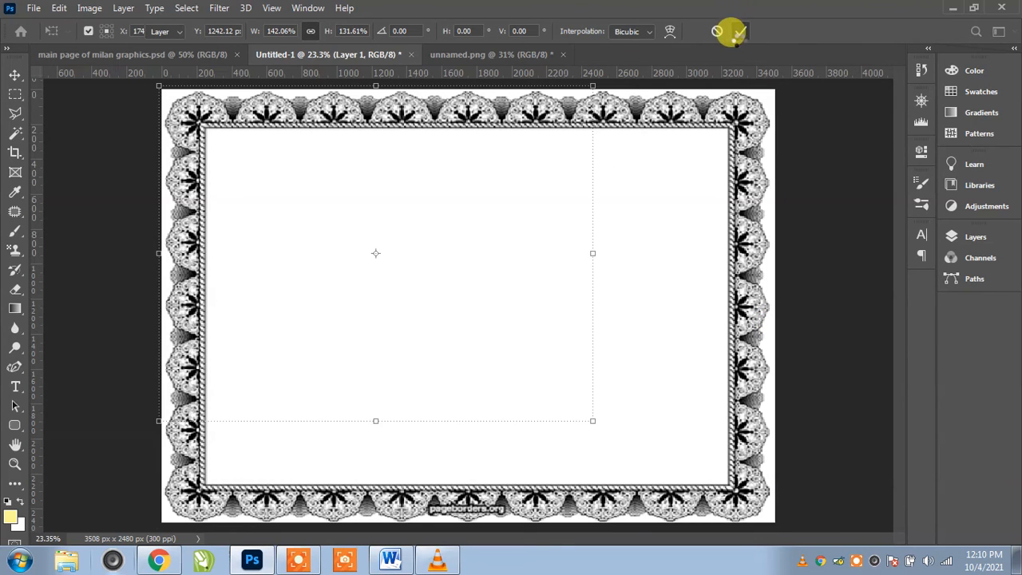
Step: Lock the border layer completely and add a new empty layer above it
{"action": "left_click", "coordinate": [973, 240]}
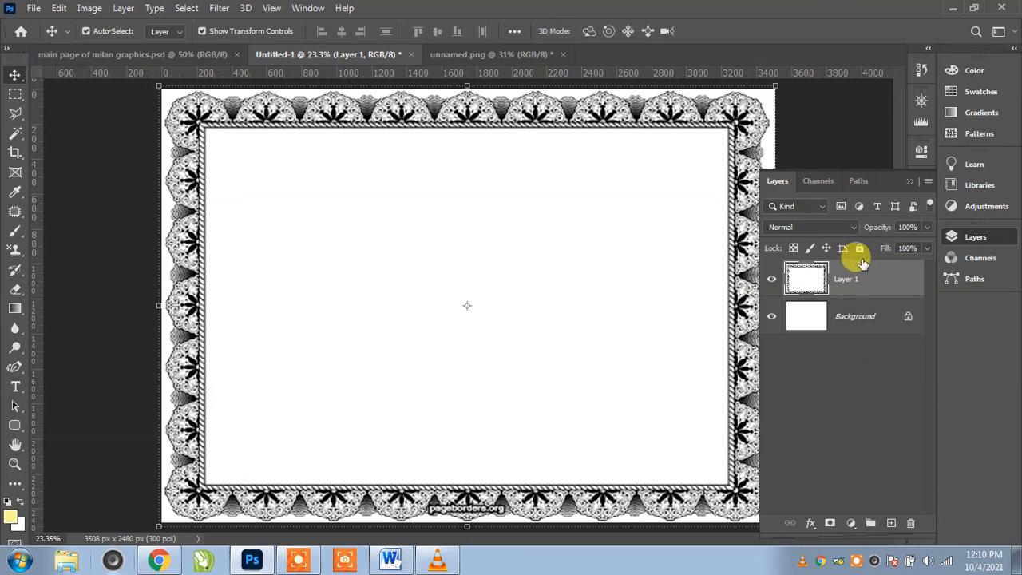
{"action": "left_click", "coordinate": [858, 248]}
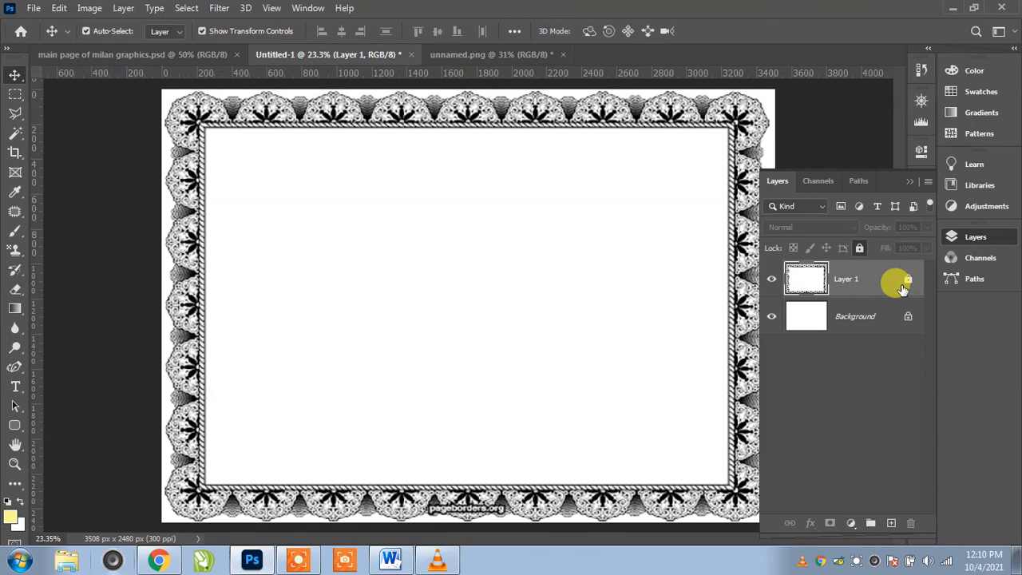
{"action": "left_click", "coordinate": [889, 522]}
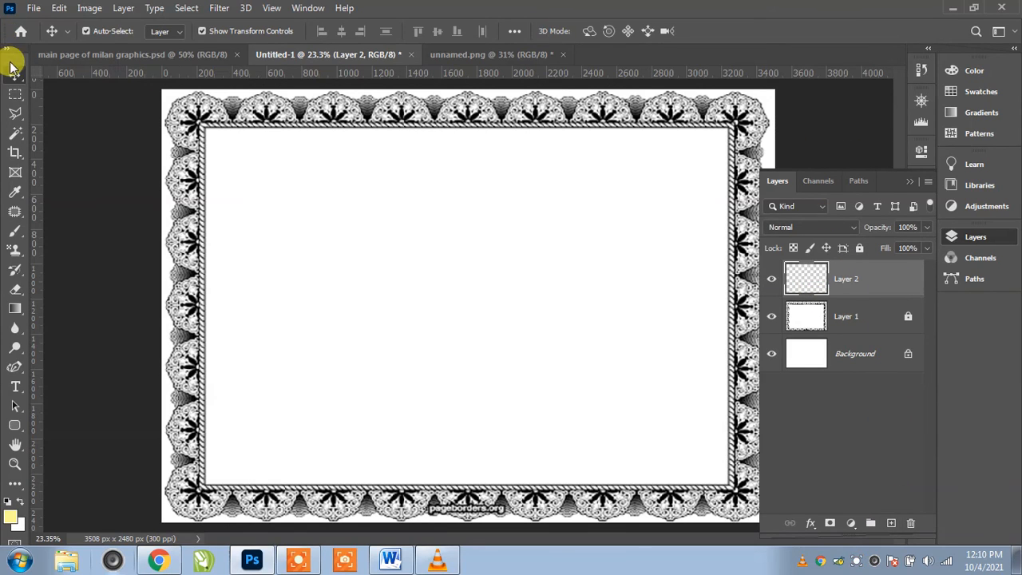
Step: Make a rectangular selection of the blank area inside the border frame
{"action": "left_click", "coordinate": [14, 94]}
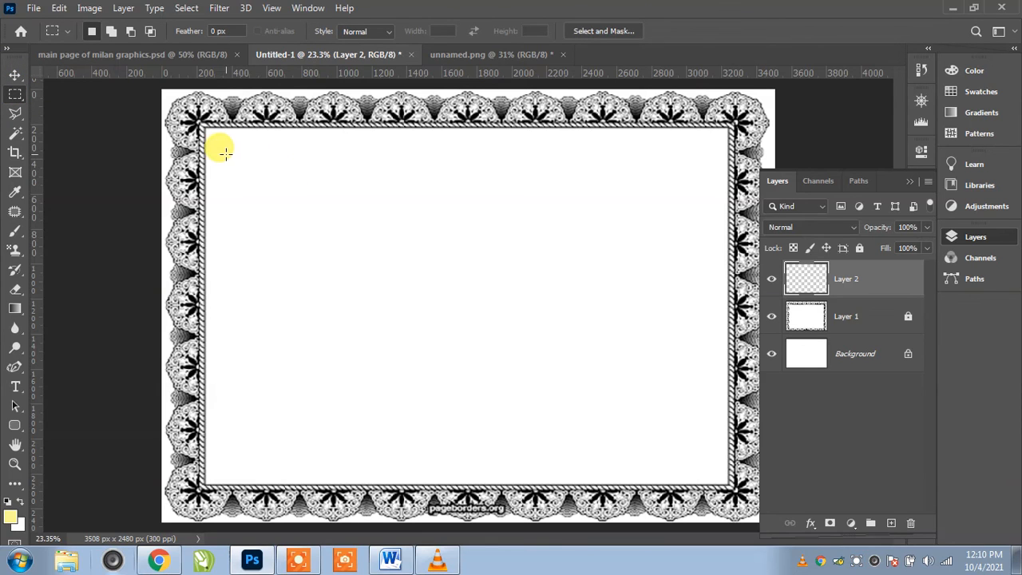
{"action": "left_click_drag", "start_coordinate": [201, 124], "coordinate": [723, 479]}
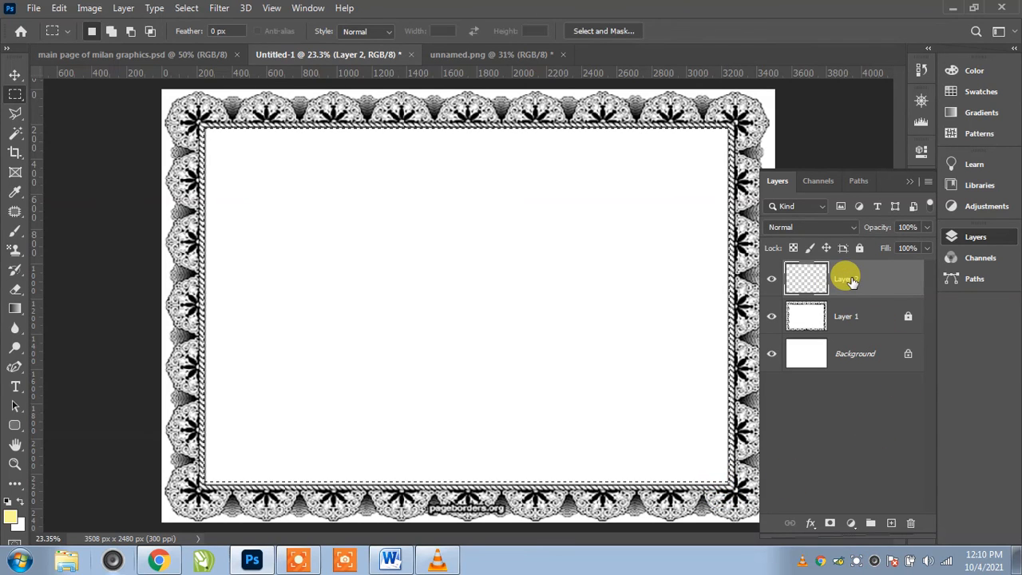
{"action": "left_click", "coordinate": [911, 184]}
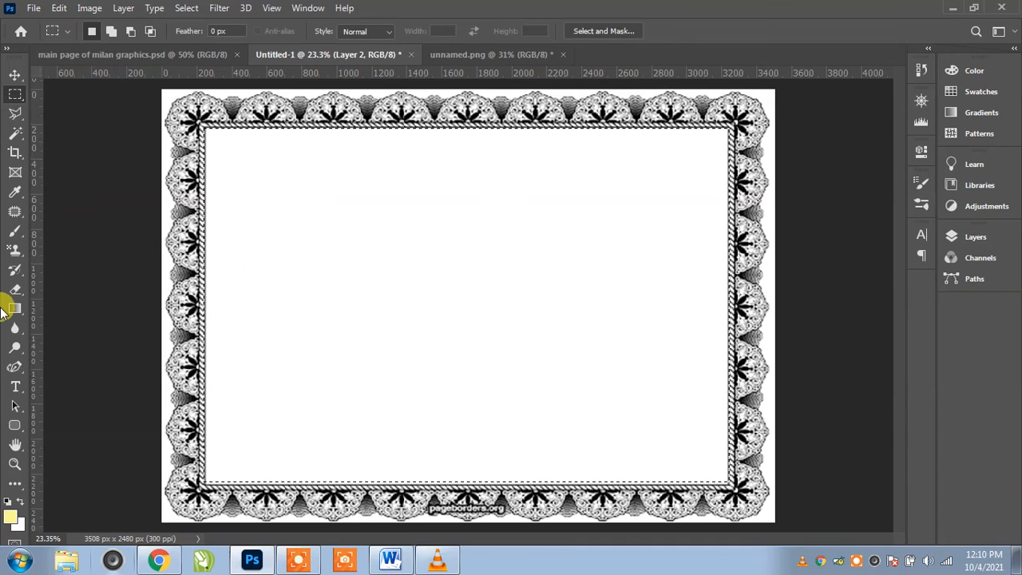
Step: Paint the school-name WaterMark pattern across the whole selection using the Pattern Stamp tool with a Hard Round brush enlarged to 800 px
{"action": "left_click", "coordinate": [14, 251]}
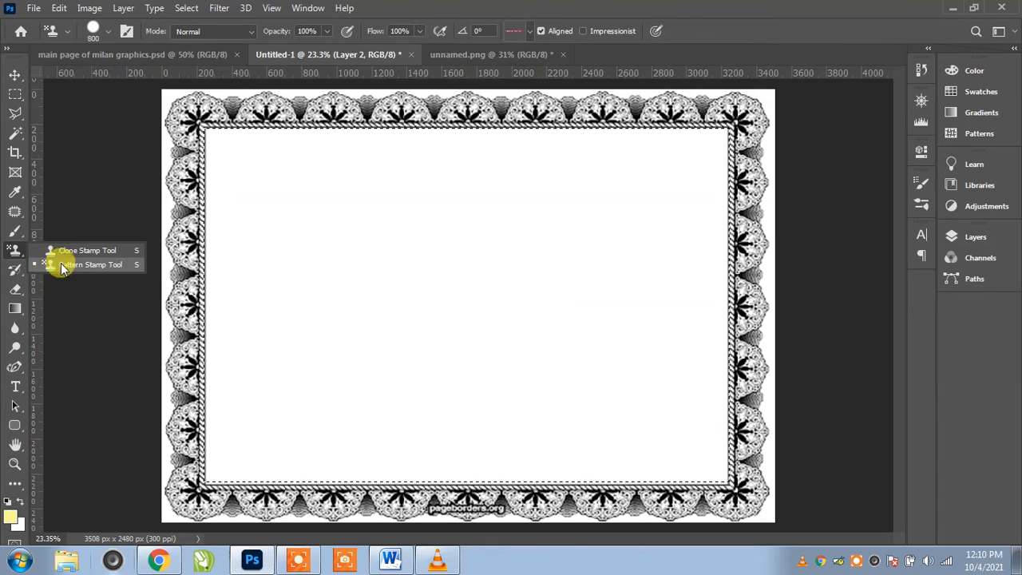
{"action": "left_click", "coordinate": [87, 266]}
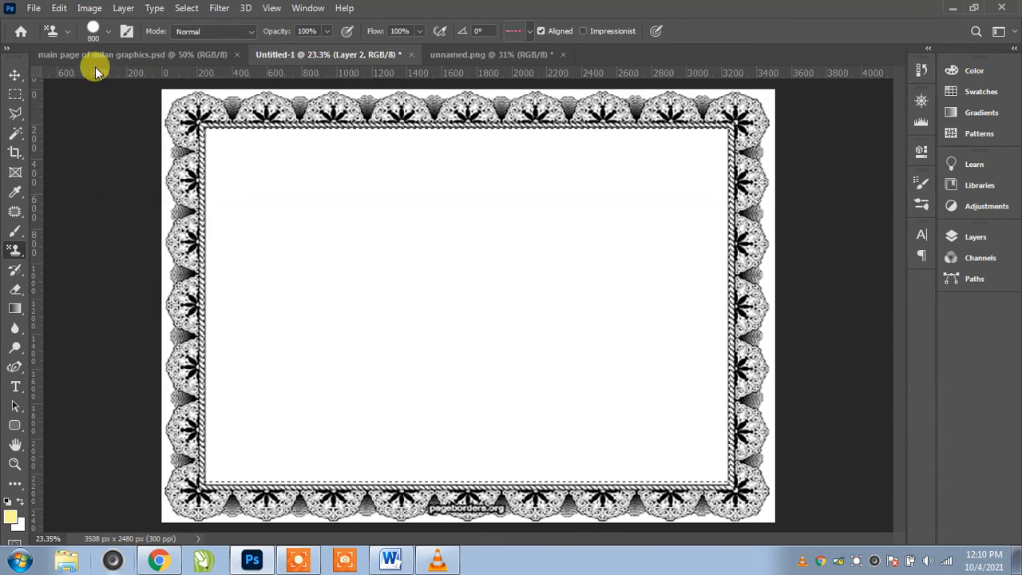
{"action": "left_click", "coordinate": [93, 30]}
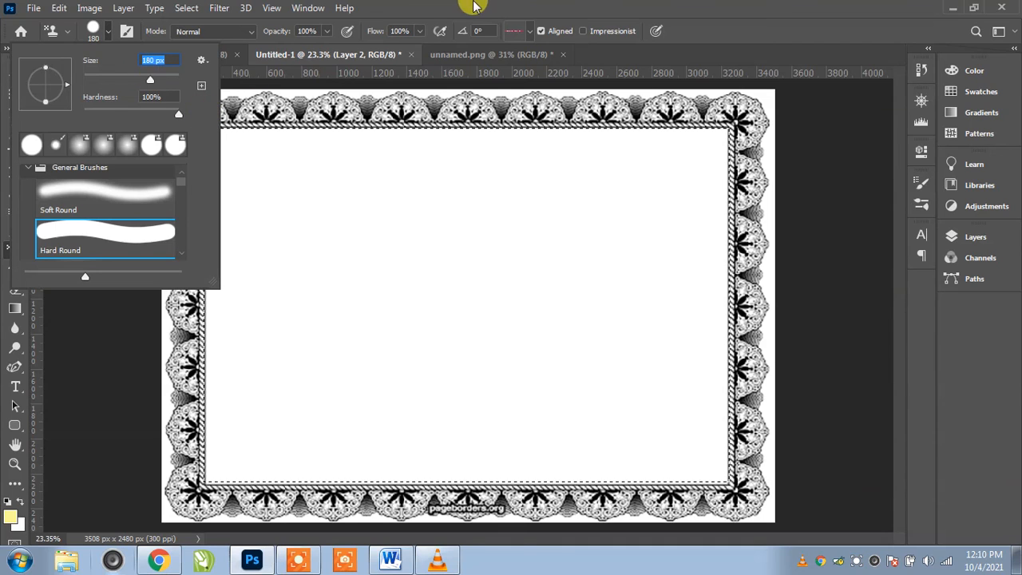
{"action": "left_click", "coordinate": [463, 8]}
{"action": "left_click", "coordinate": [529, 31]}
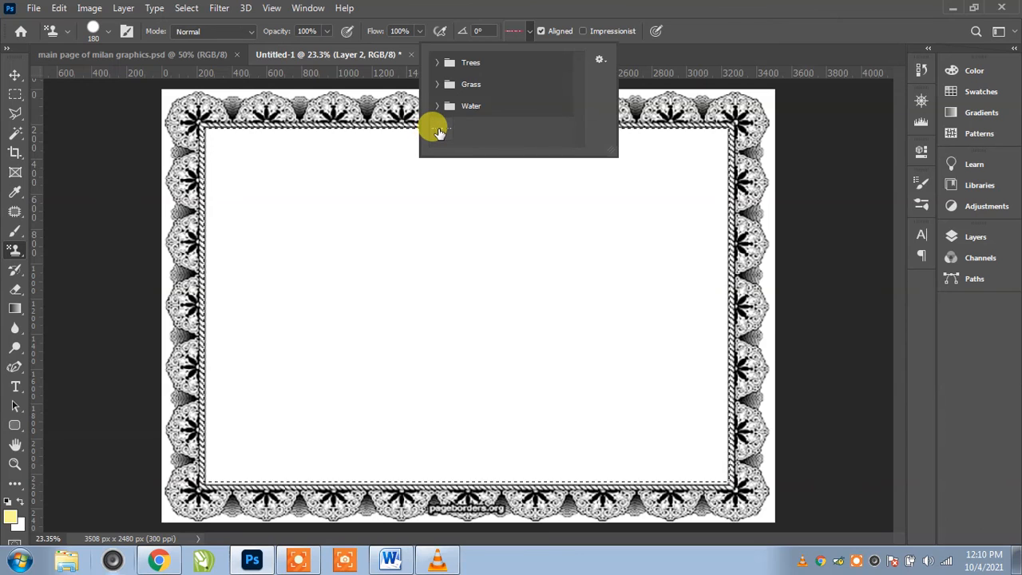
{"action": "left_click", "coordinate": [615, 5]}
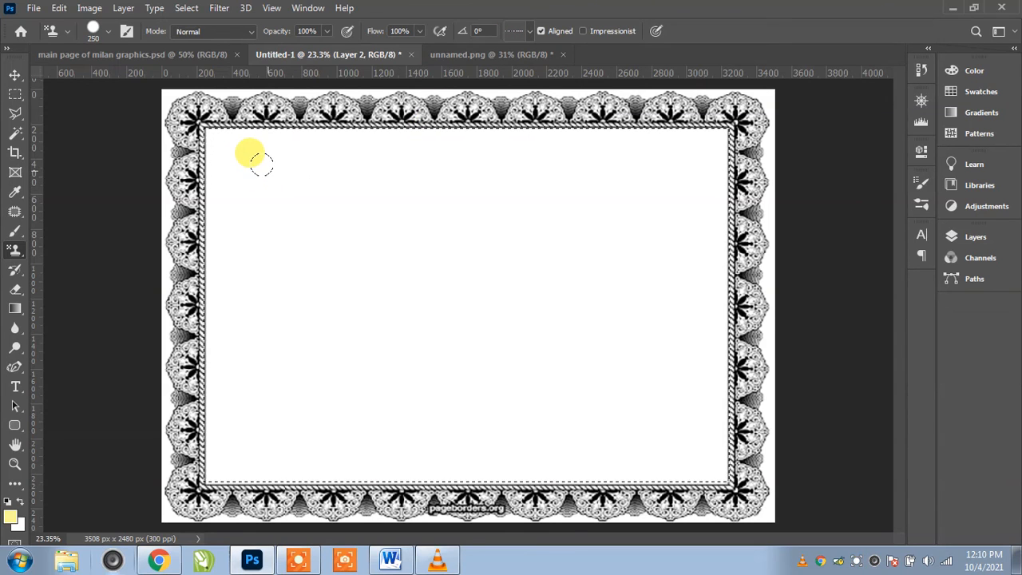
{"action": "mouse_move", "coordinate": [133, 103]}
{"action": "left_mouse_down"}
{"action": "mouse_move", "coordinate": [615, 74]}
{"action": "mouse_move", "coordinate": [618, 88]}
{"action": "mouse_move", "coordinate": [397, 188]}
{"action": "left_mouse_up"}
{"action": "mouse_move", "coordinate": [118, 214]}
{"action": "left_mouse_down"}
{"action": "mouse_move", "coordinate": [178, 255]}
{"action": "mouse_move", "coordinate": [659, 230]}
{"action": "mouse_move", "coordinate": [661, 348]}
{"action": "mouse_move", "coordinate": [265, 386]}
{"action": "mouse_move", "coordinate": [279, 423]}
{"action": "left_mouse_up"}
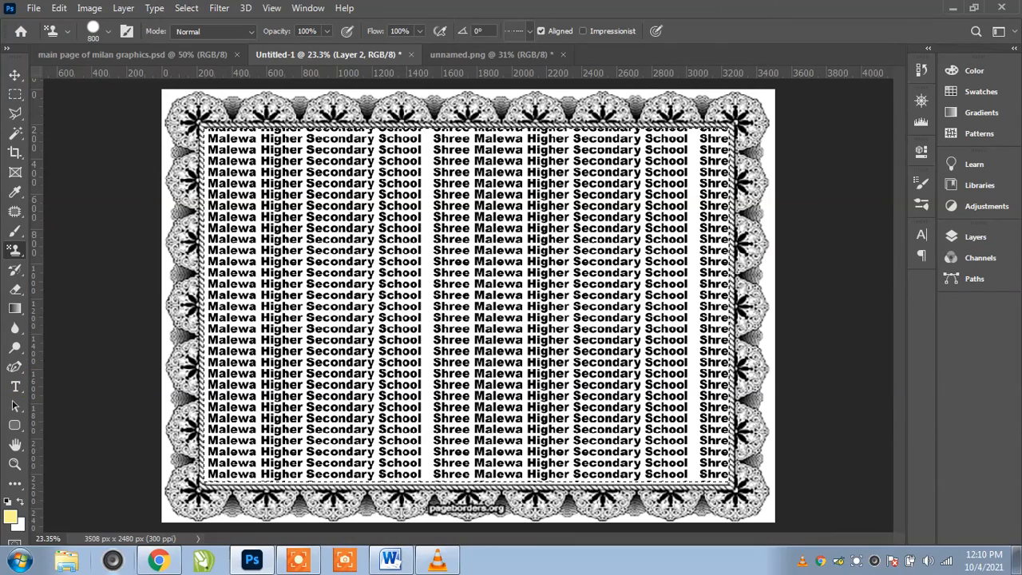
Step: Reduce the watermark layer's opacity to 15% and lock the layer completely
{"action": "left_click", "coordinate": [986, 241]}
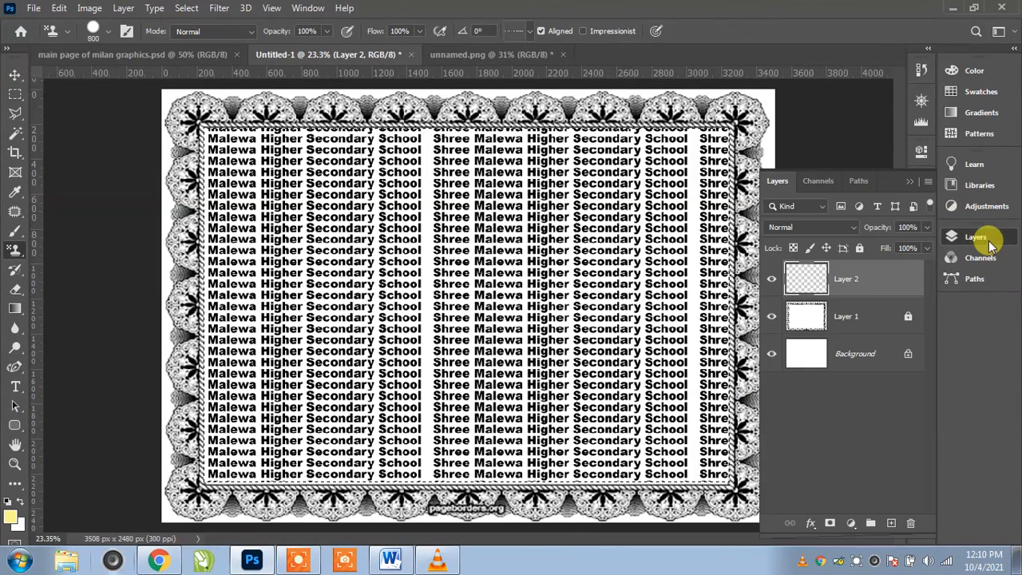
{"action": "left_click", "coordinate": [908, 227]}
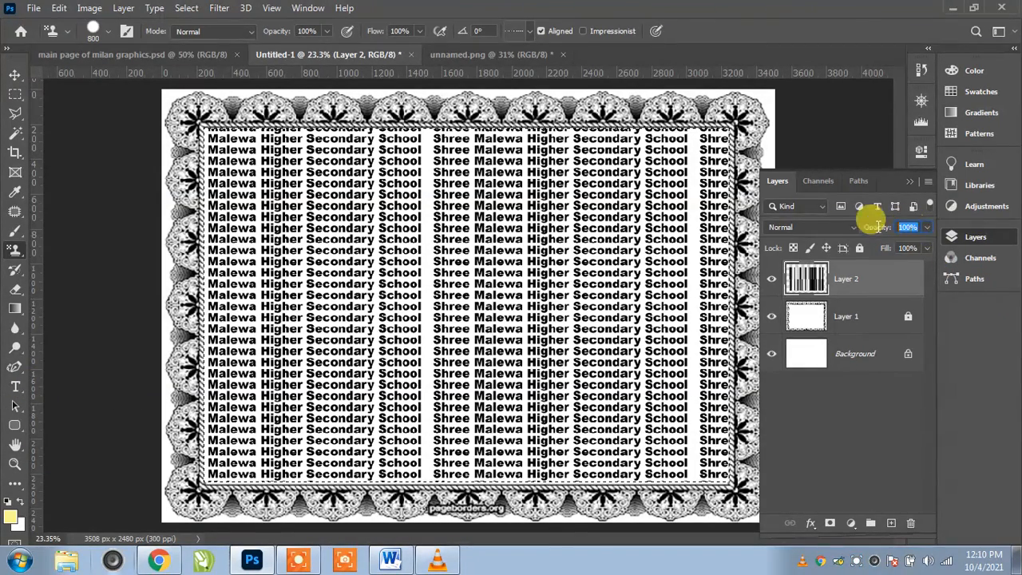
{"action": "type", "text": "15"}
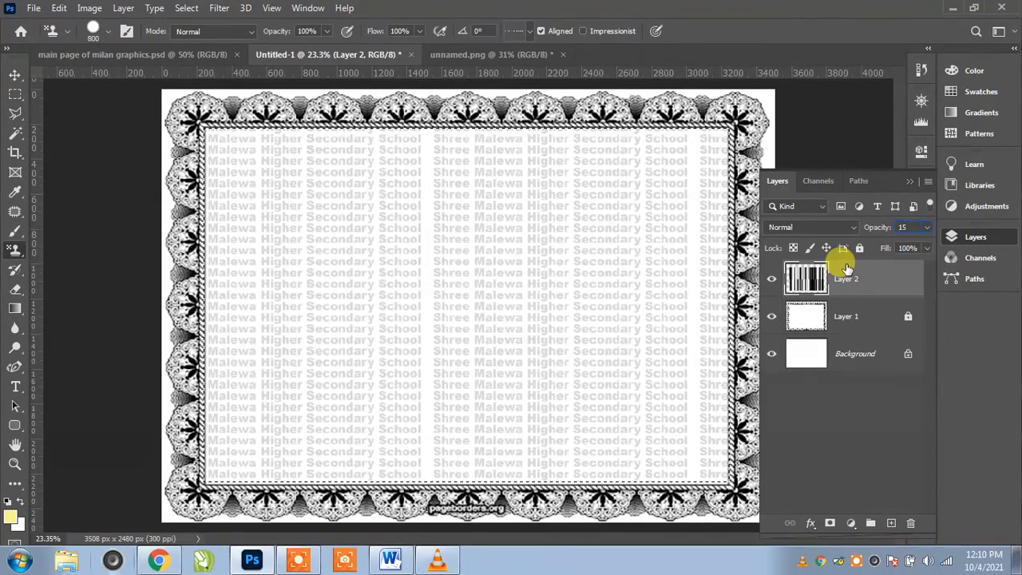
{"action": "key", "text": "Return"}
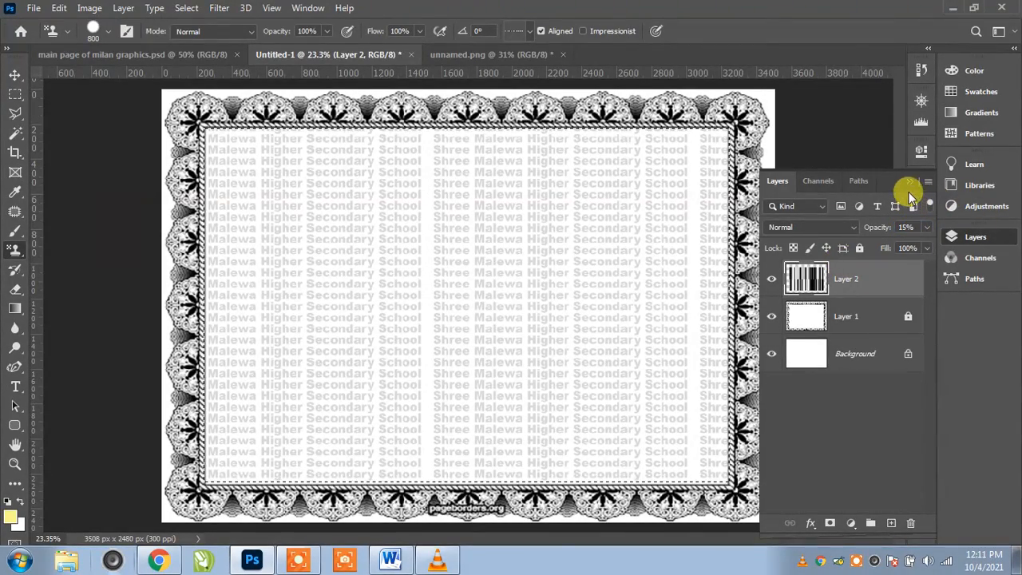
{"action": "left_click", "coordinate": [859, 248]}
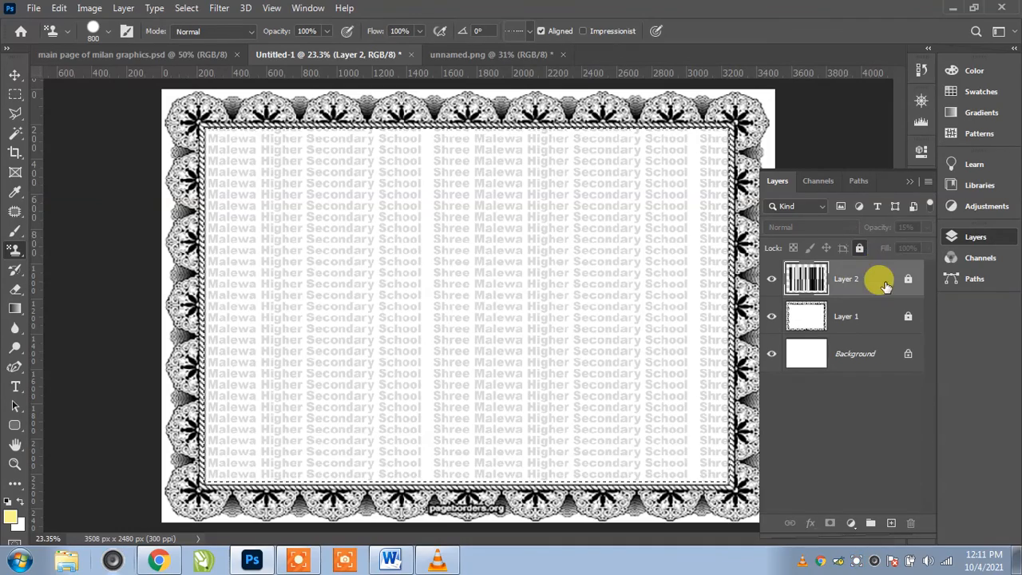
{"action": "left_click", "coordinate": [908, 182]}
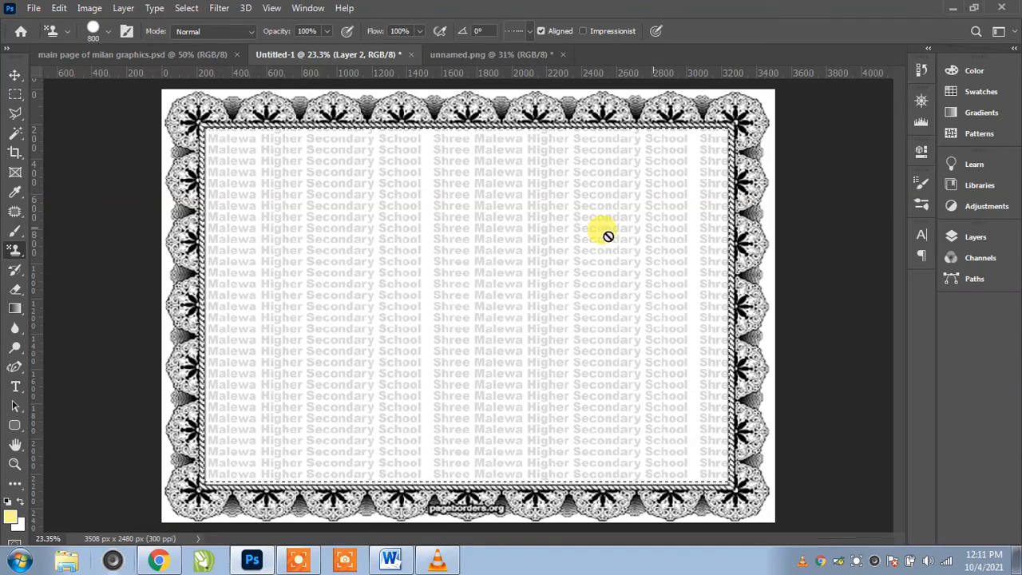
{"action": "key", "text": "ctrl+plus"}
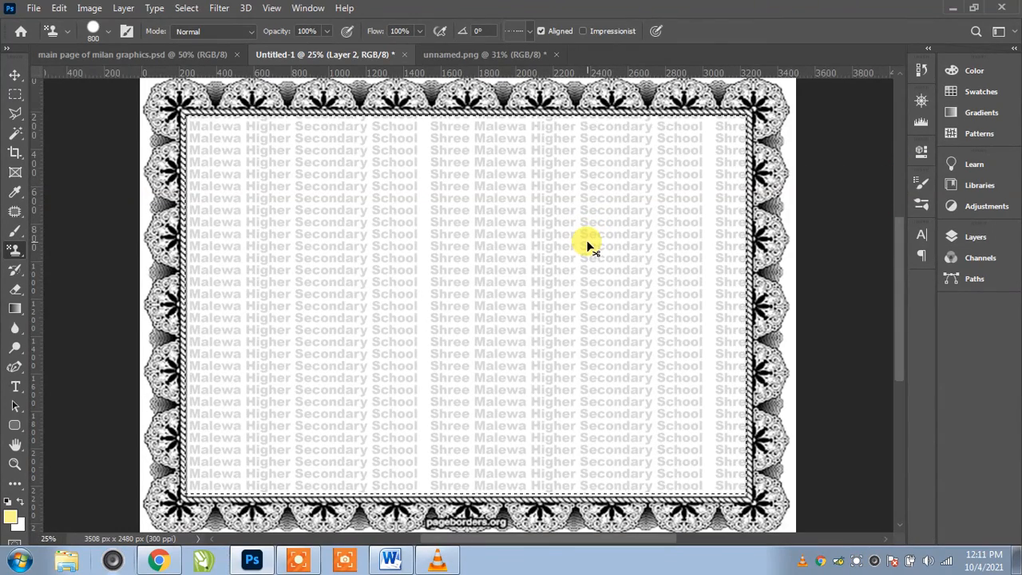
{"action": "key", "text": "ctrl+plus"}
{"action": "key", "text": "ctrl+plus"}
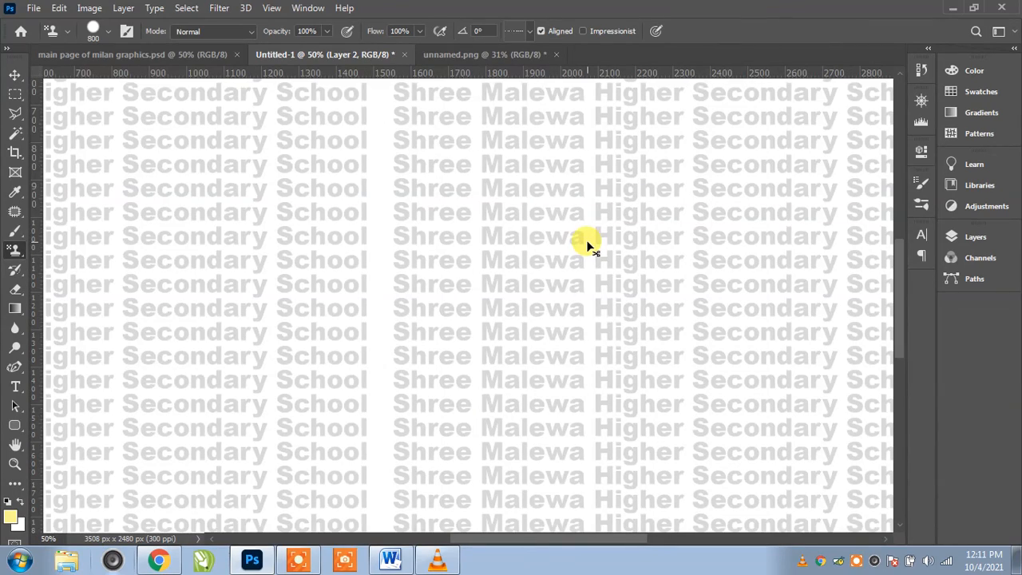
{"action": "key", "text": "ctrl+0"}
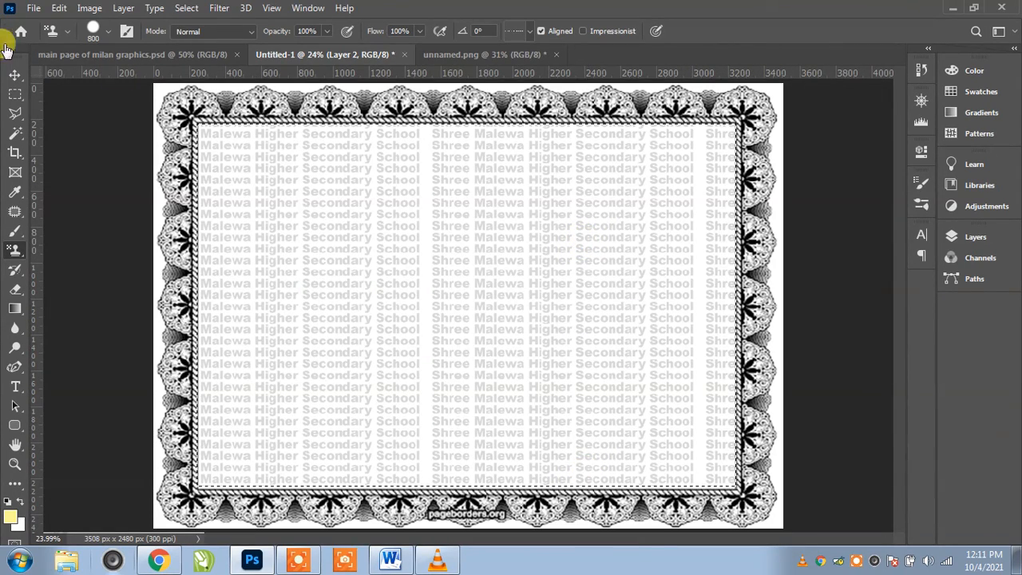
Step: Add a centred 30 pt Arial Black heading reading "Shree Malewa Higher Secondary School" near the top inside the border
{"action": "left_click", "coordinate": [15, 75]}
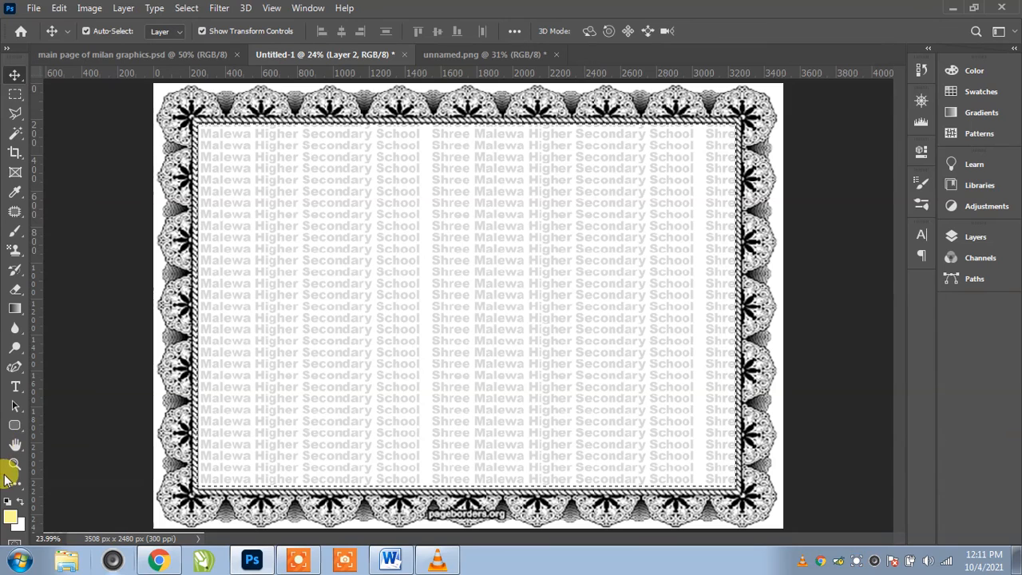
{"action": "left_click", "coordinate": [16, 388]}
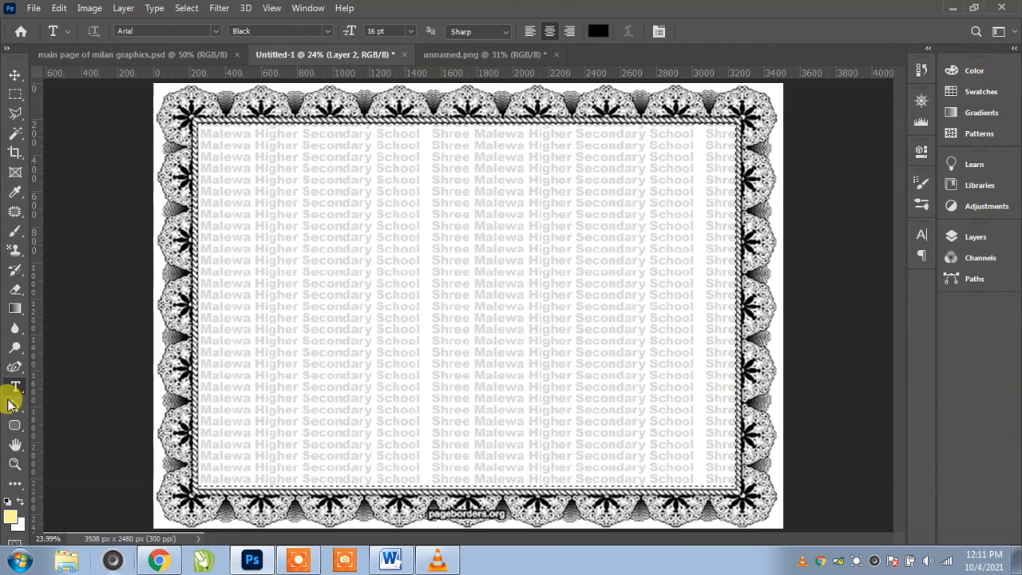
{"action": "left_click", "coordinate": [388, 30]}
{"action": "type", "text": "30"}
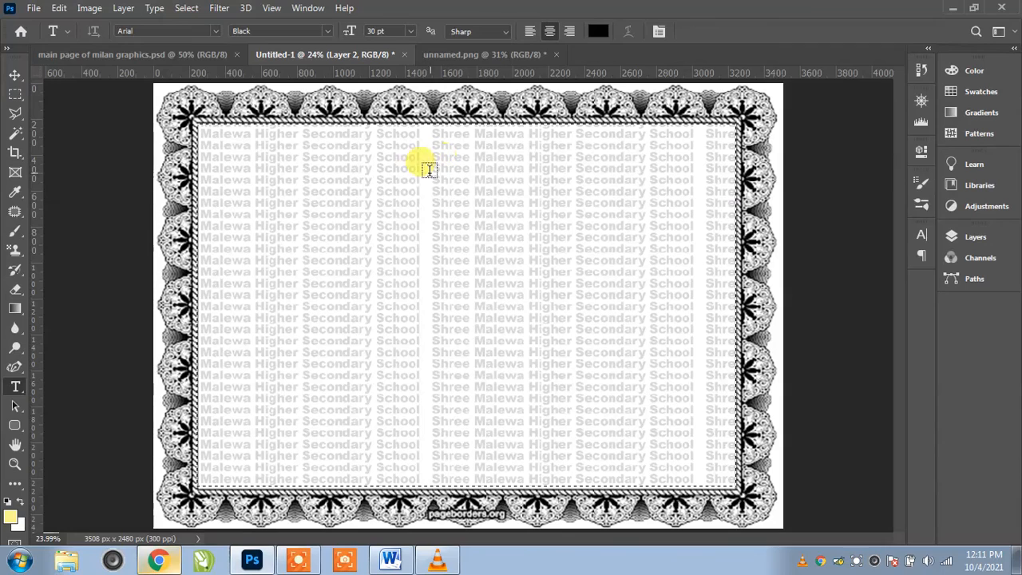
{"action": "left_click", "coordinate": [469, 158]}
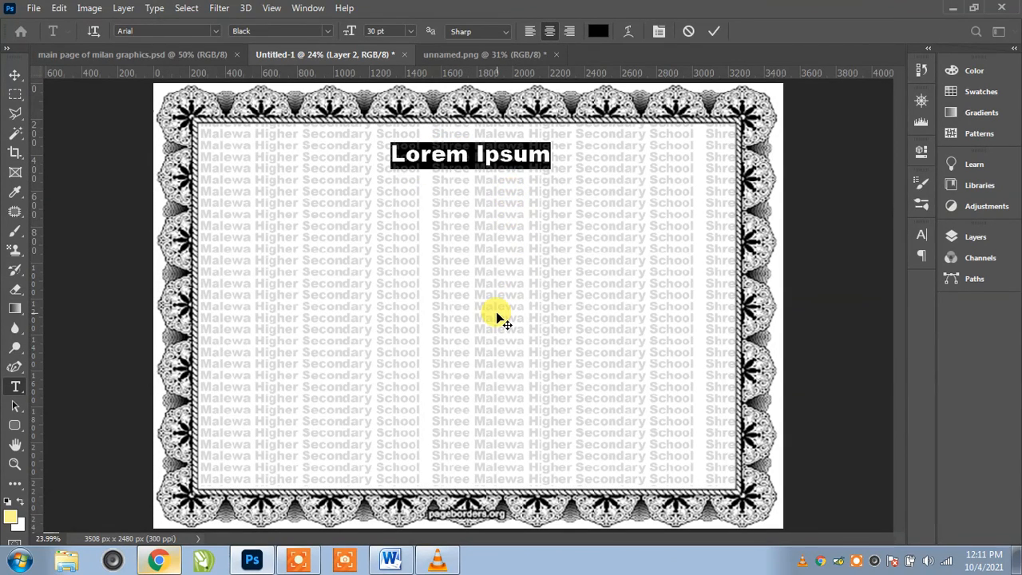
{"action": "type", "text": "Shre"}
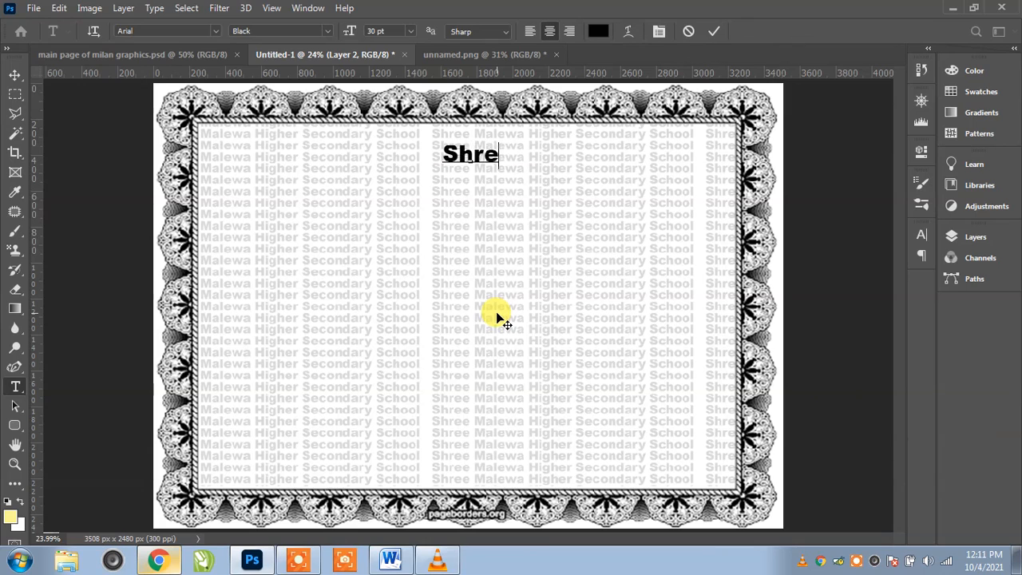
{"action": "type", "text": "e Male"}
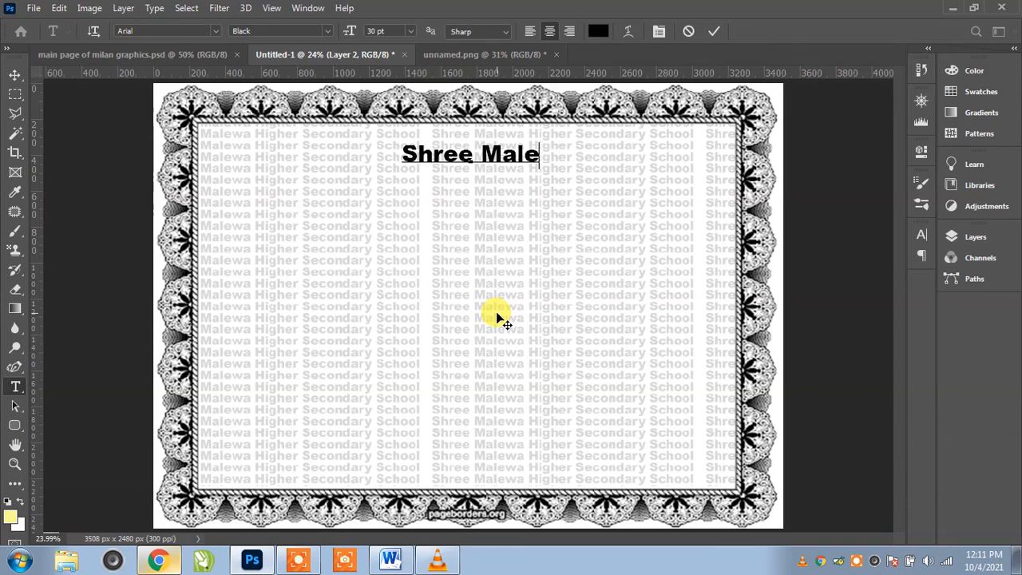
{"action": "type", "text": "wa High"}
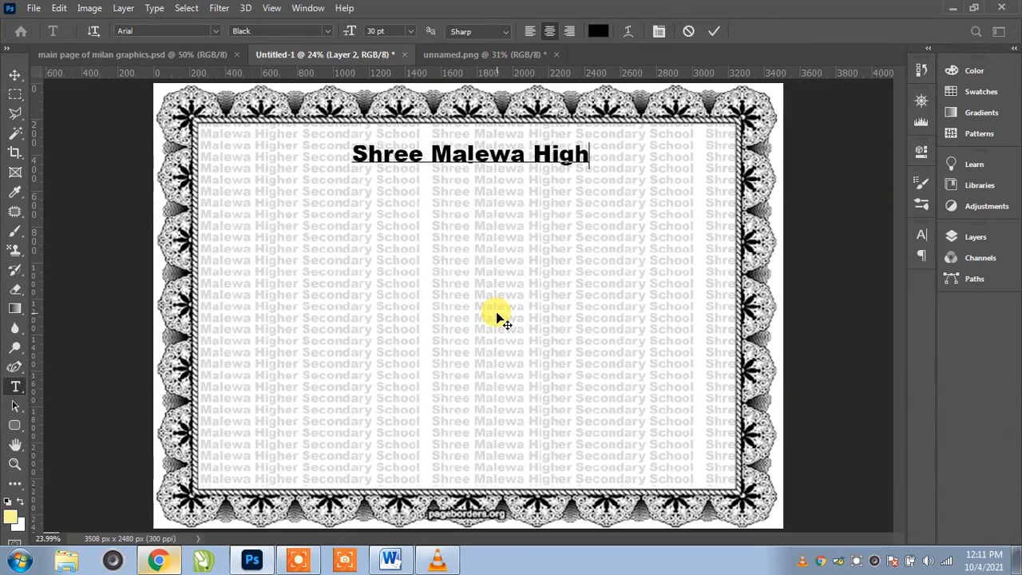
{"action": "type", "text": "er Sec"}
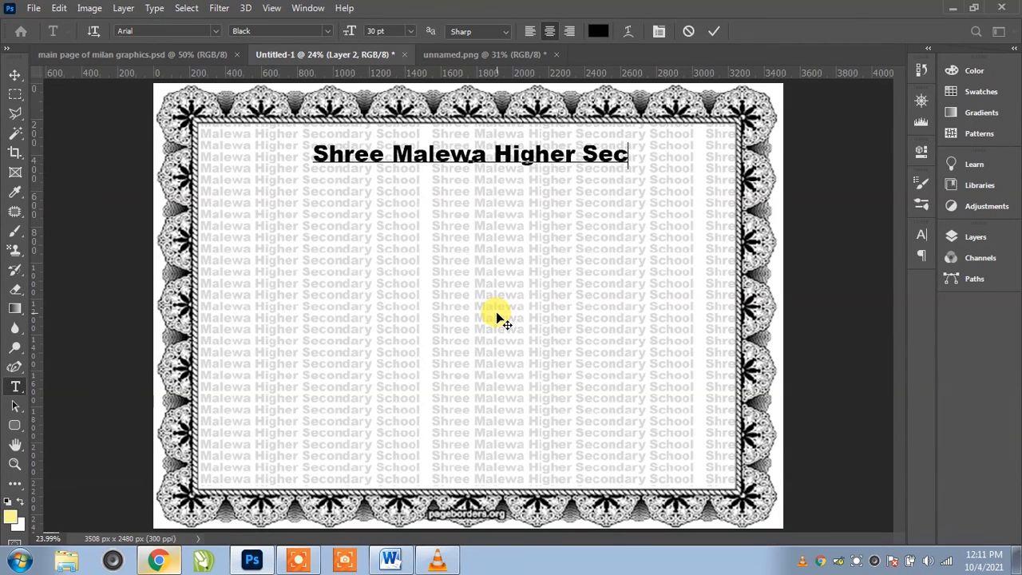
{"action": "type", "text": "ondary School "}
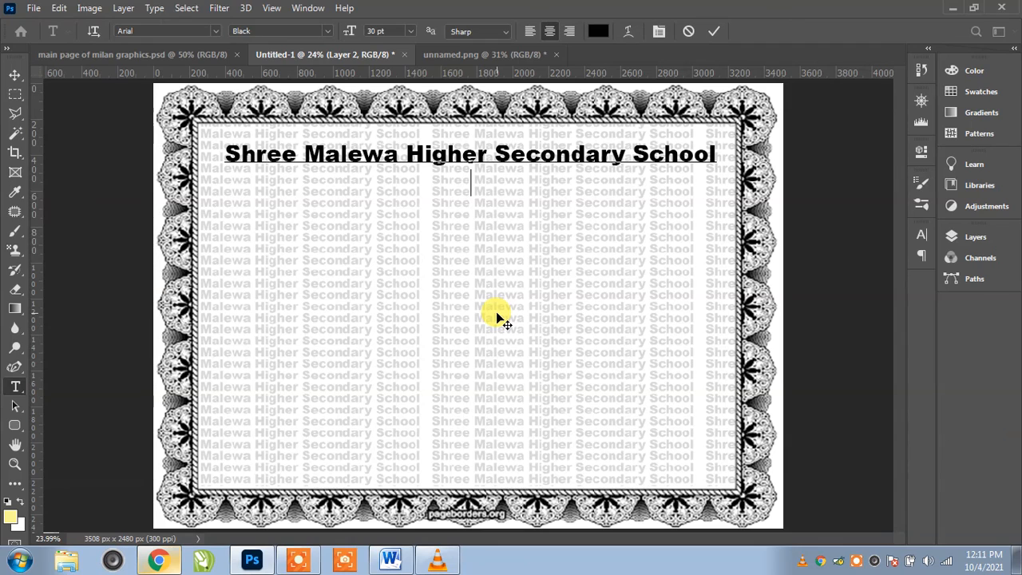
Step: Add the school's address line and an "Estd: 2039" line beneath the school name, and commit the text
{"action": "type", "text": "Shuk"}
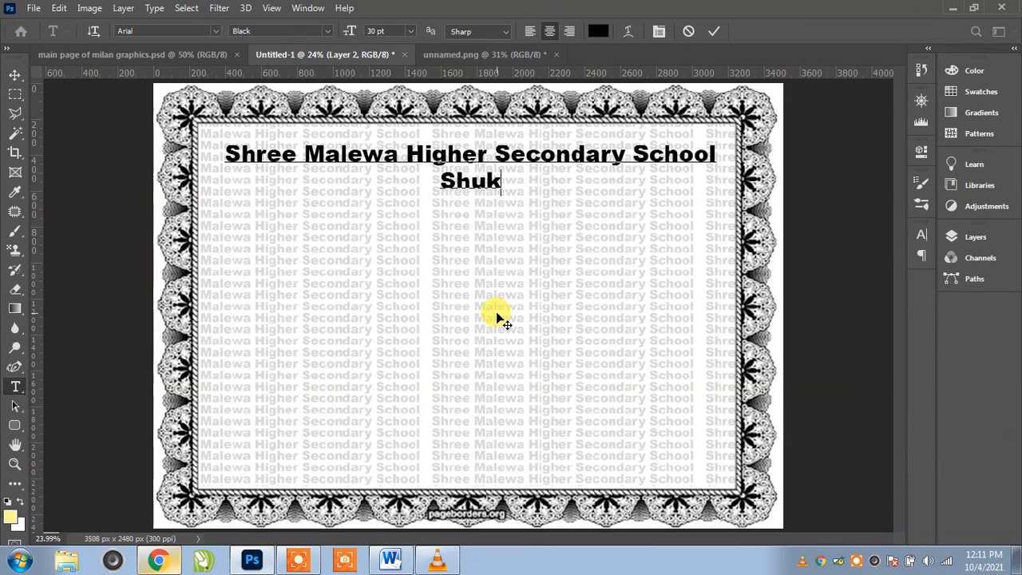
{"action": "type", "text": "laganda"}
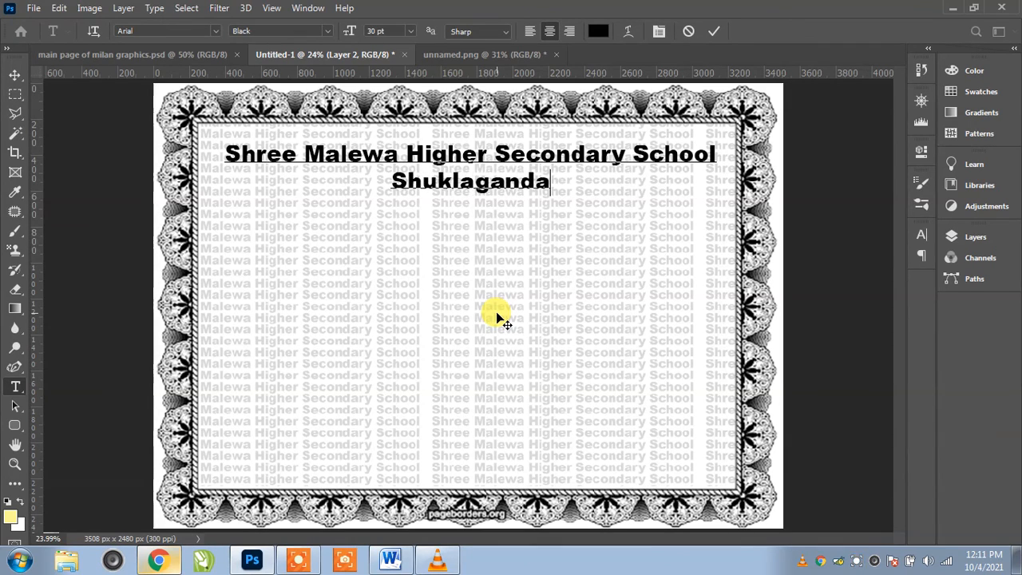
{"action": "type", "text": "ki-3"}
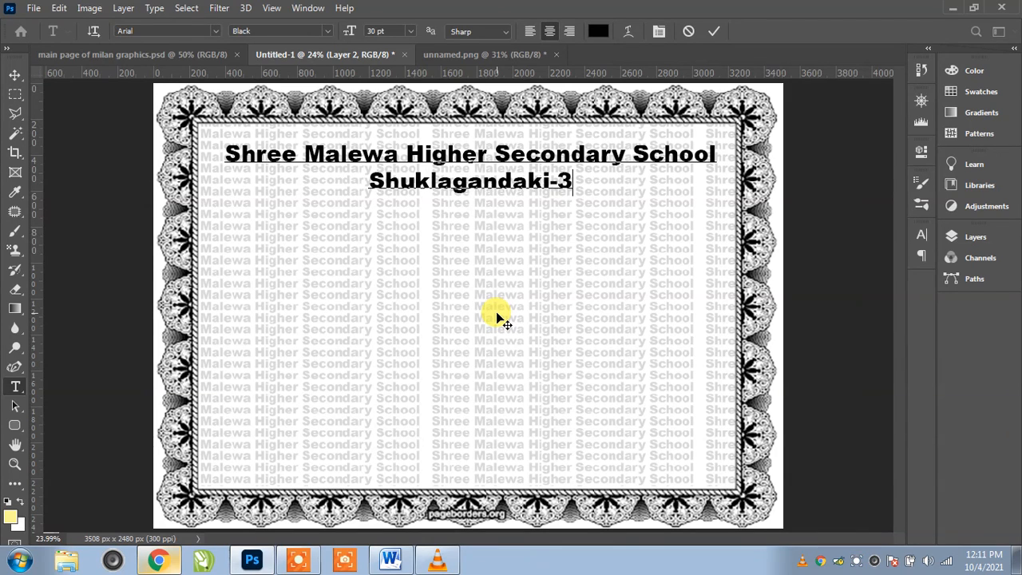
{"action": "type", "text": ", Tan"}
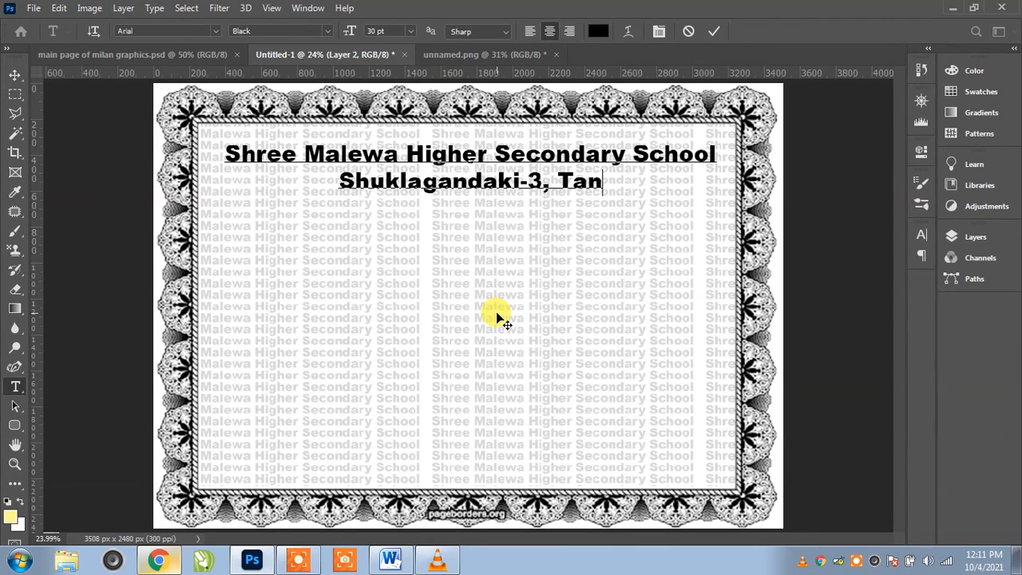
{"action": "type", "text": "ahun E"}
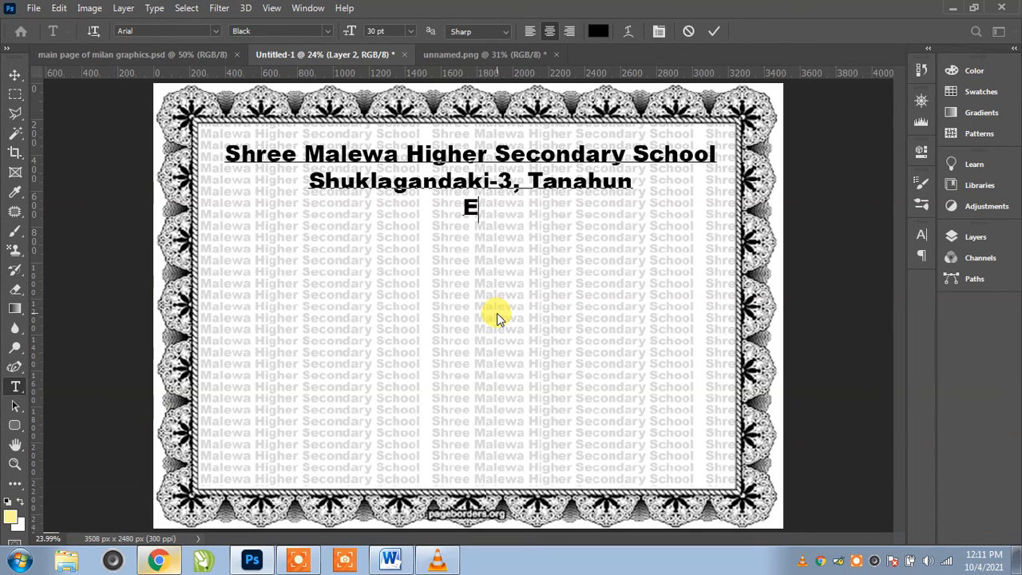
{"action": "type", "text": "std: 2039"}
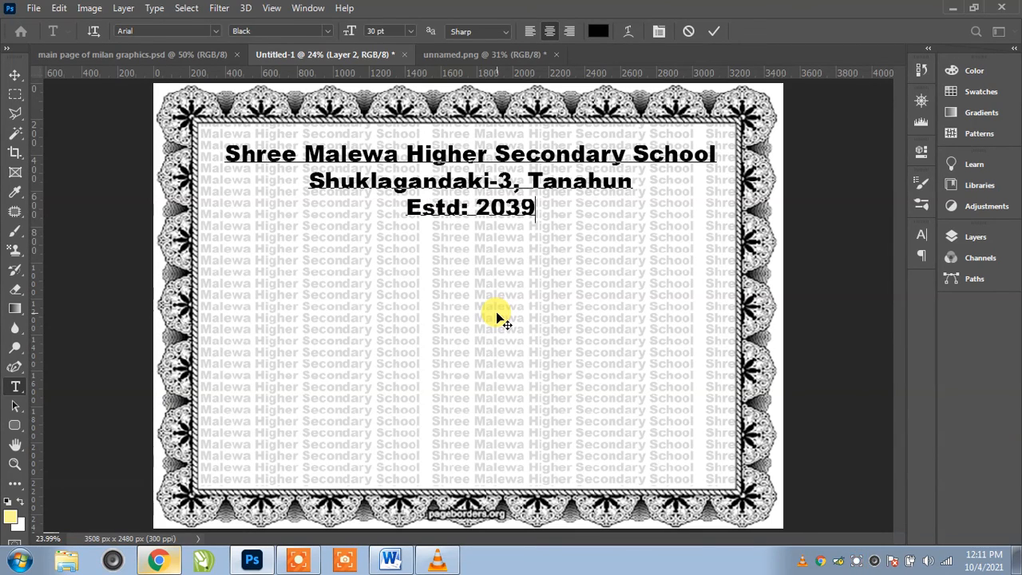
{"action": "left_click", "coordinate": [16, 77]}
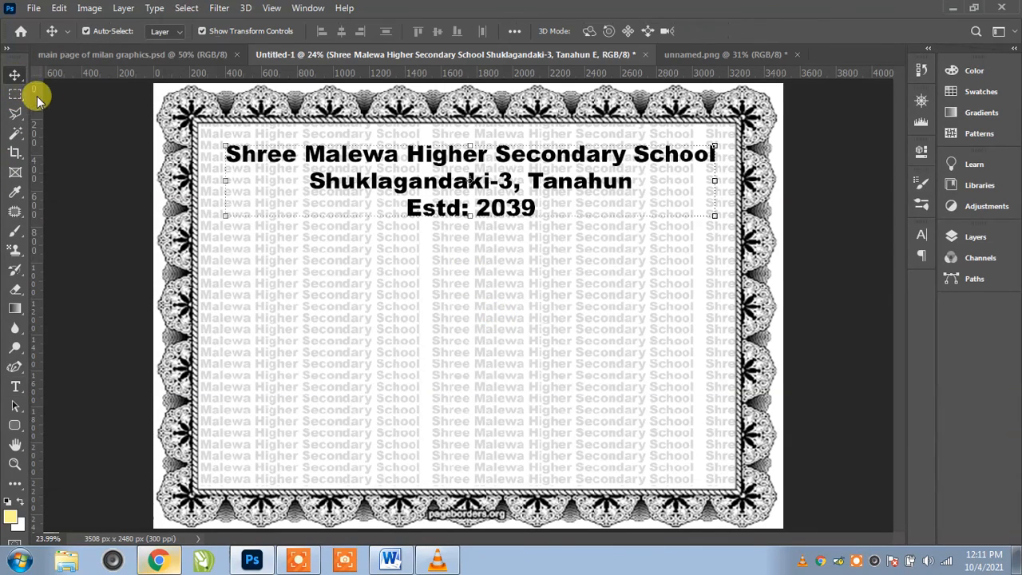
Step: Set the heading's address and "Estd: 2039" lines to 20 pt and commit the text
{"action": "left_click", "coordinate": [921, 235]}
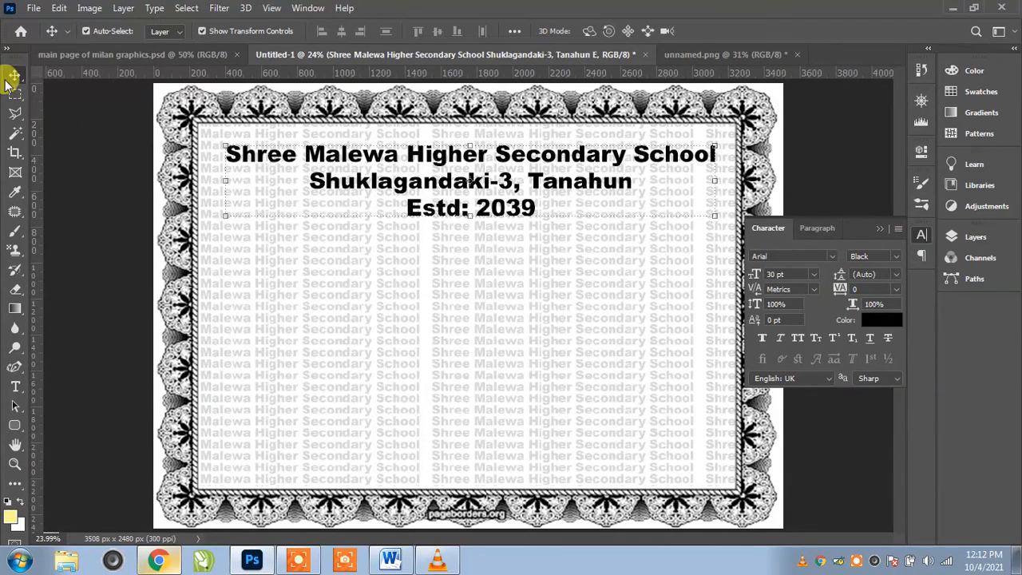
{"action": "left_click", "coordinate": [970, 237]}
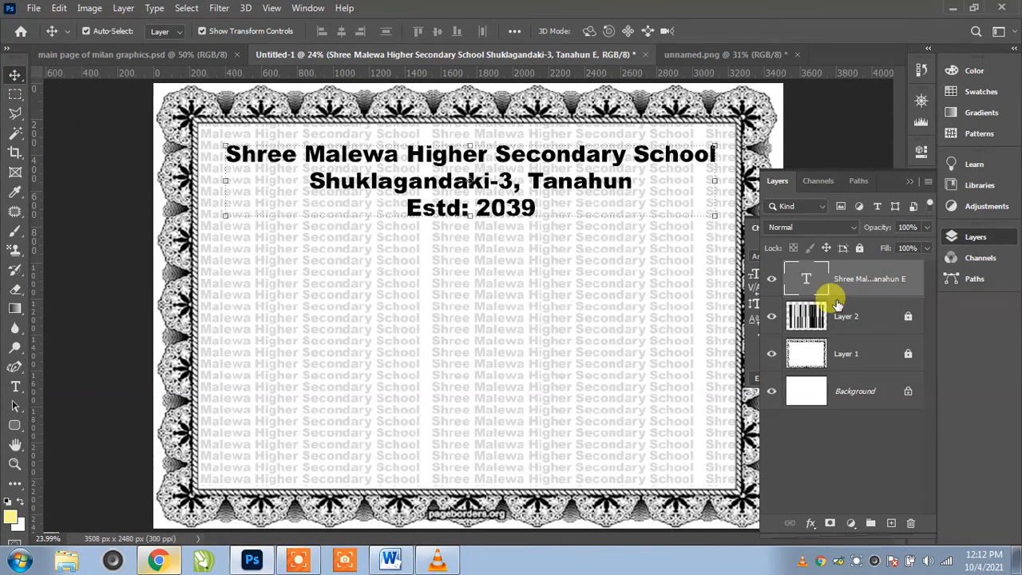
{"action": "double_click", "coordinate": [816, 282]}
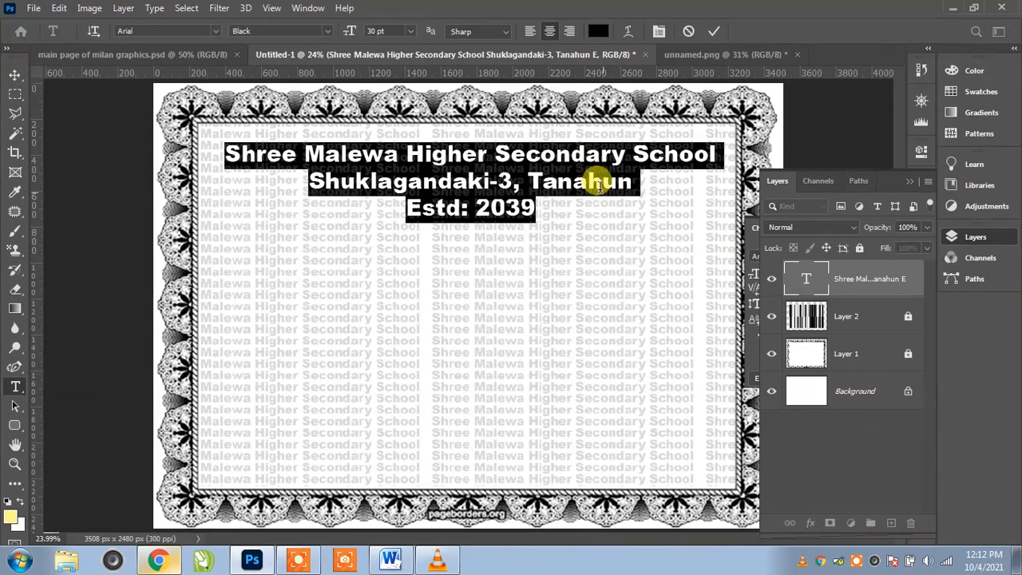
{"action": "left_click", "coordinate": [580, 150]}
{"action": "left_click", "coordinate": [618, 185]}
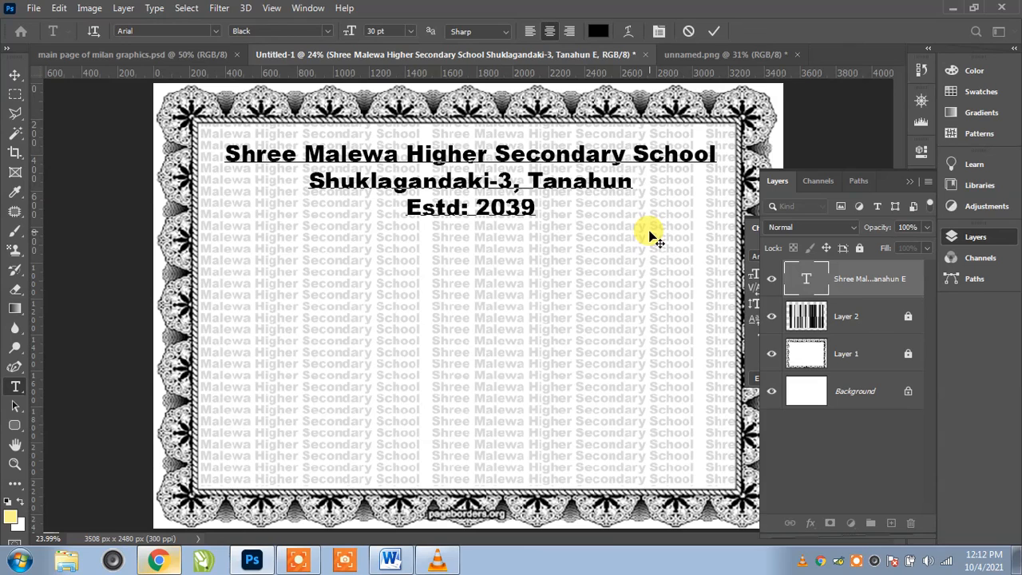
{"action": "key", "text": "shift+Down"}
{"action": "key", "text": "shift+Down"}
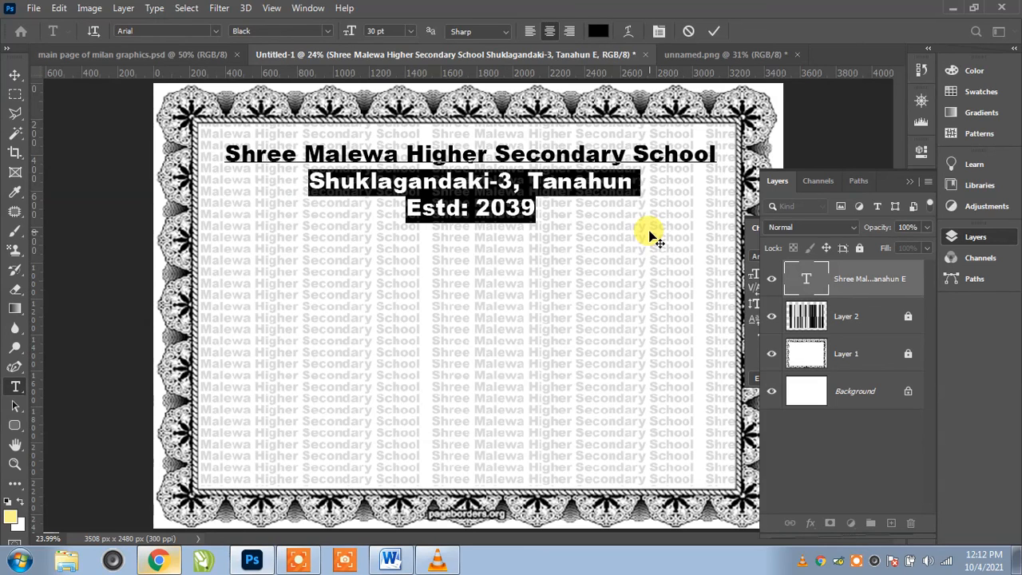
{"action": "left_click", "coordinate": [375, 30]}
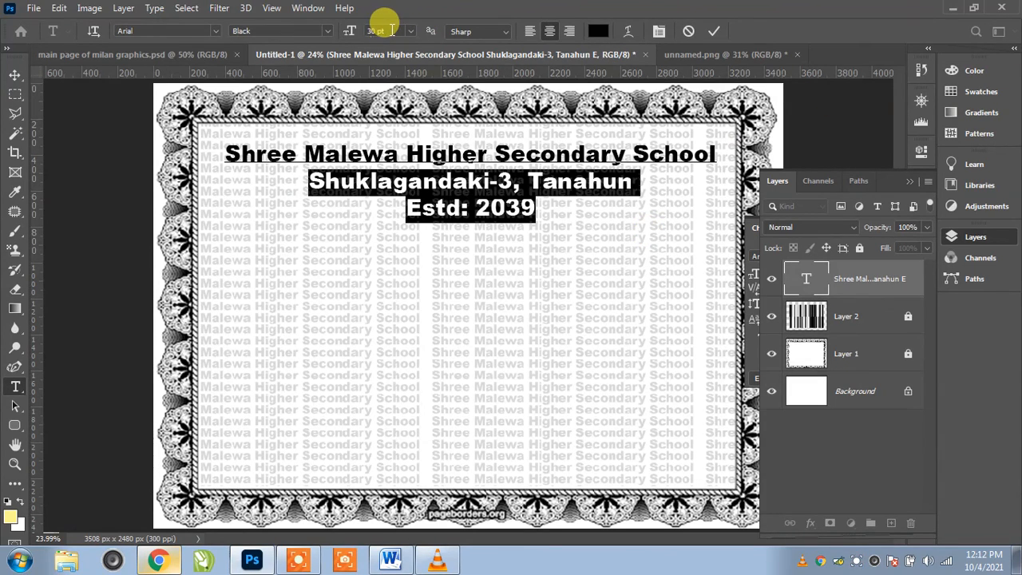
{"action": "type", "text": "20"}
{"action": "key", "text": "Return"}
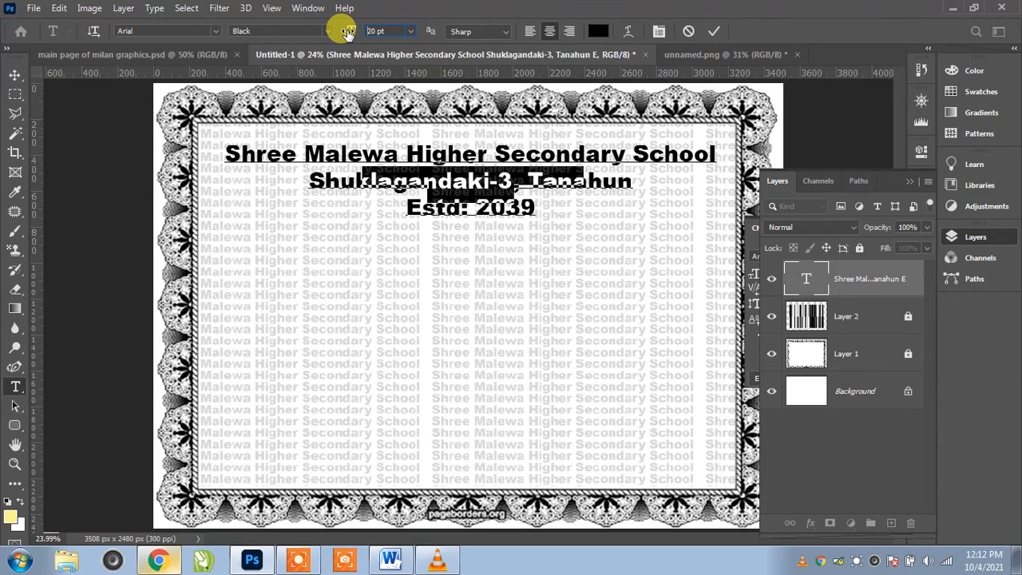
{"action": "left_click", "coordinate": [10, 75]}
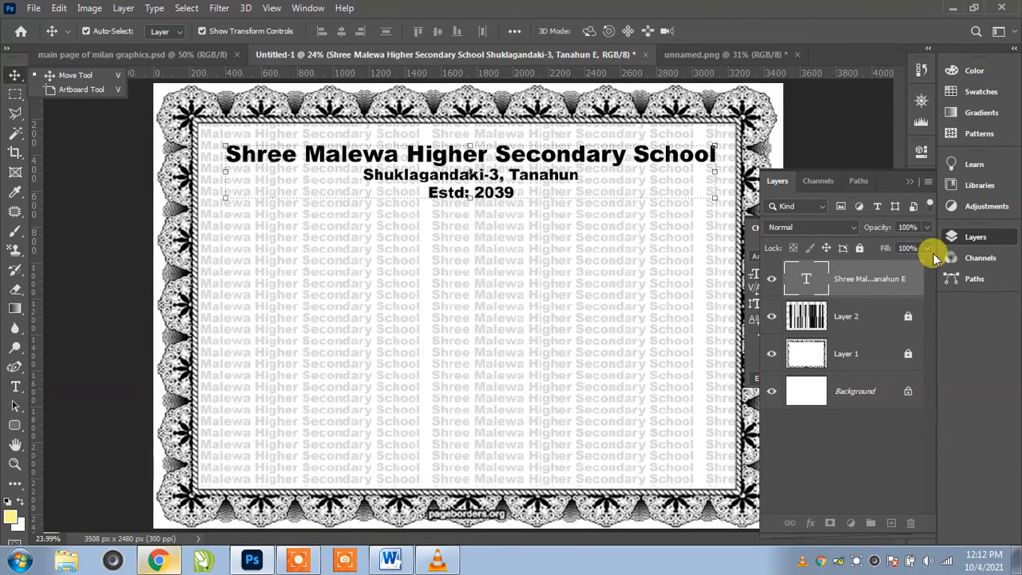
{"action": "left_click", "coordinate": [912, 182]}
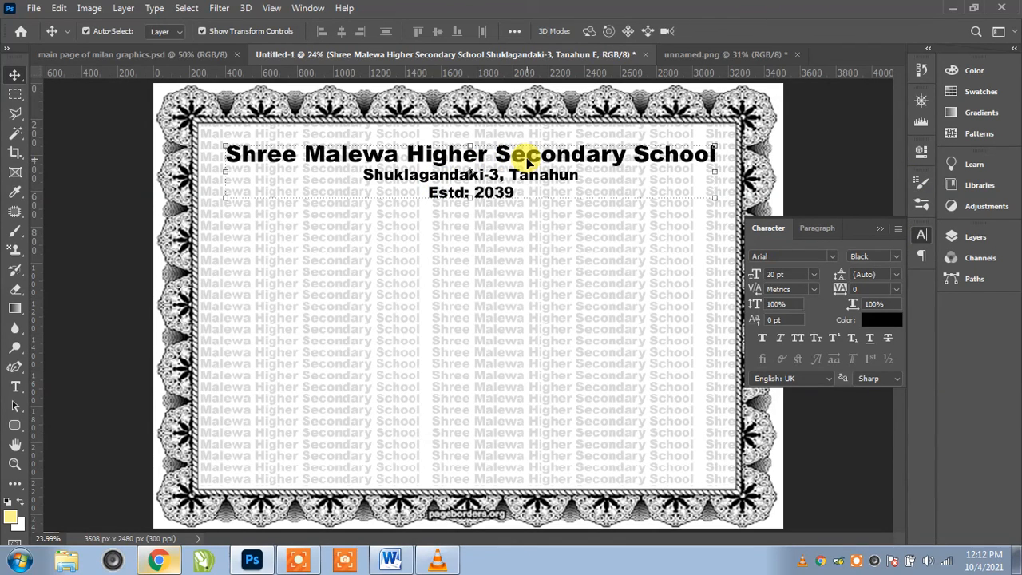
Step: Nudge the school heading text upward, closer to the top border
{"action": "key", "text": "shift+Up"}
{"action": "key", "text": "shift+Up"}
{"action": "key", "text": "shift+Up"}
{"action": "key", "text": "shift+Up"}
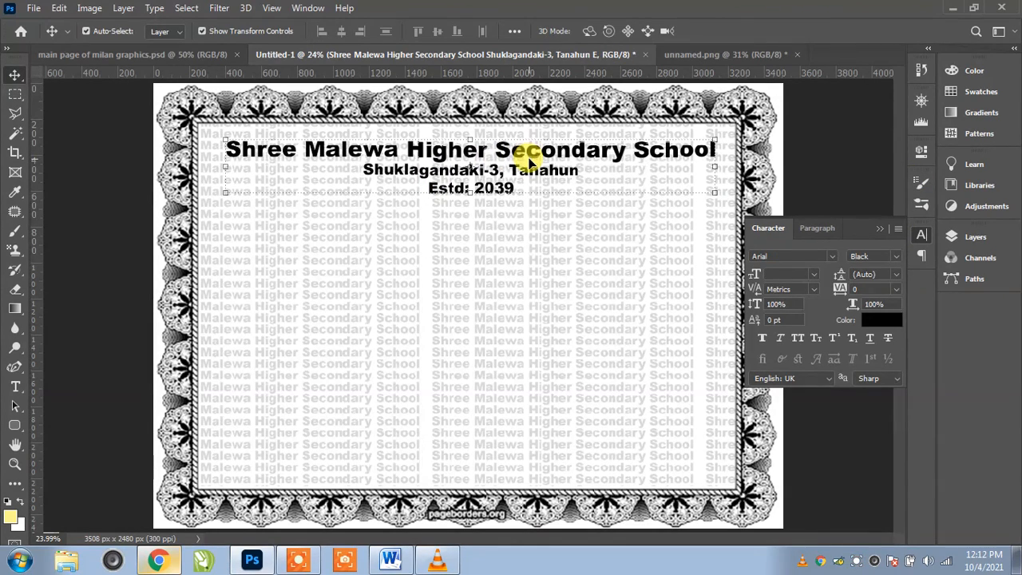
{"action": "key", "text": "shift+Up"}
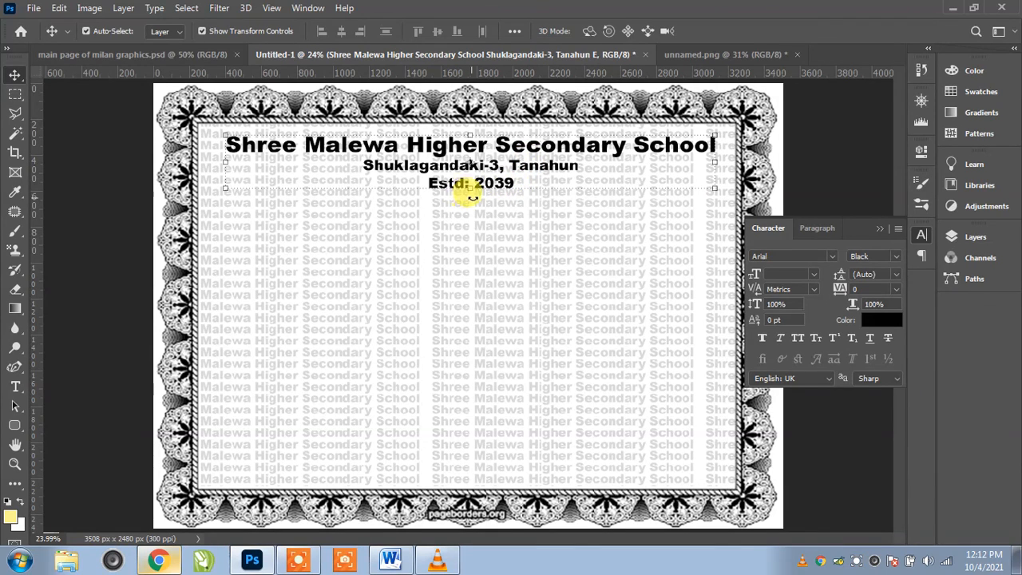
Step: Stretch the school heading downward with Free Transform to about 123.8% height, keeping its width at 100%, and apply it
{"action": "key", "text": "ctrl+t"}
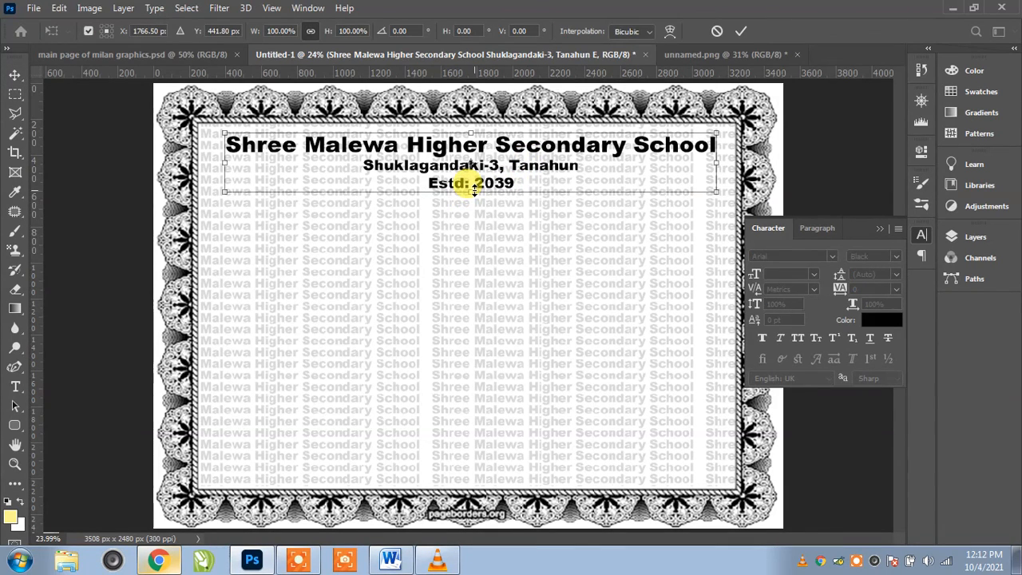
{"action": "left_click_drag", "start_coordinate": [474, 196], "coordinate": [475, 206]}
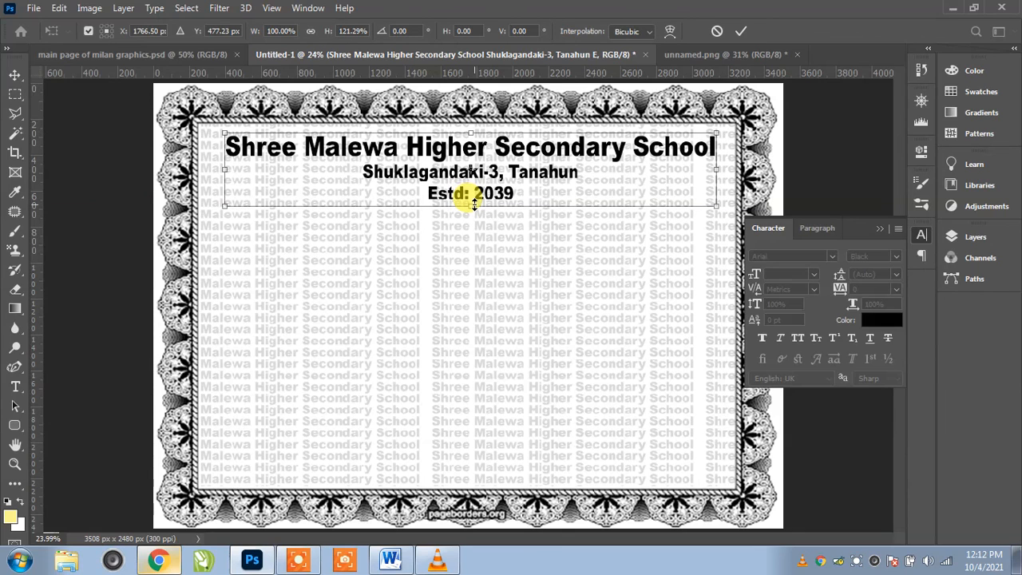
{"action": "left_click", "coordinate": [739, 37]}
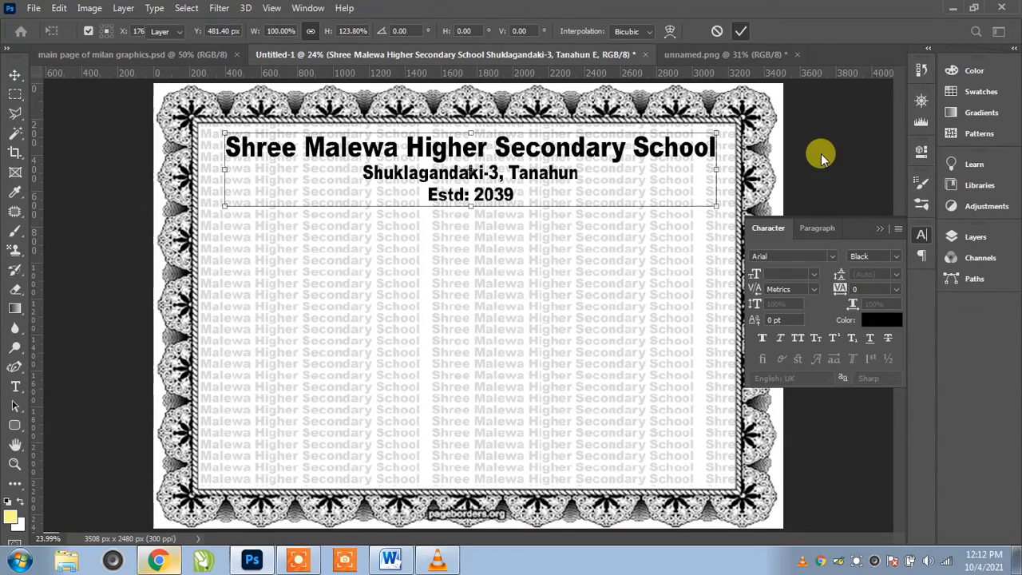
{"action": "left_click", "coordinate": [879, 229]}
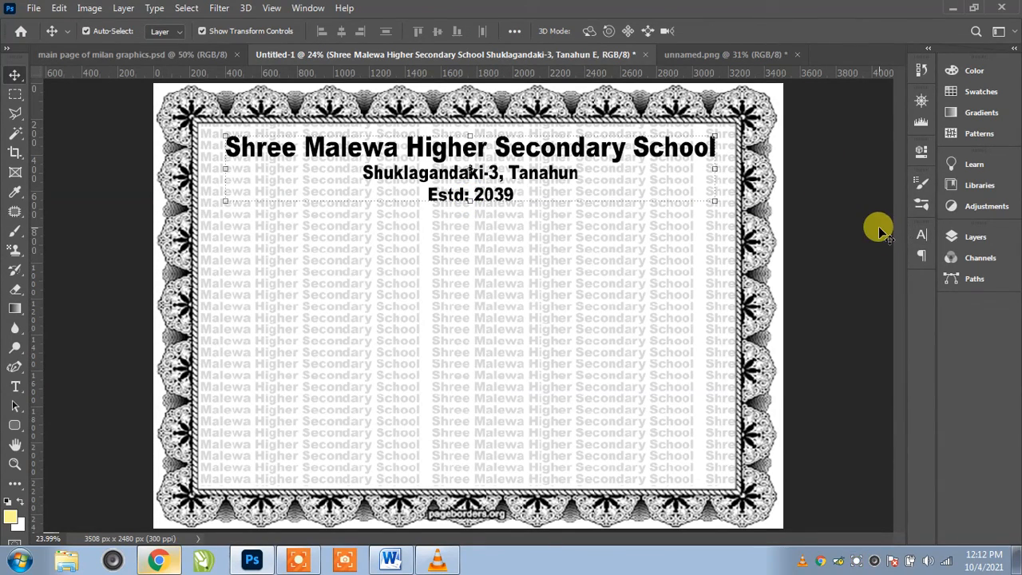
Step: Try setting the type size to 16 pt with the heading layer active, and undo the size change
{"action": "left_click", "coordinate": [17, 389]}
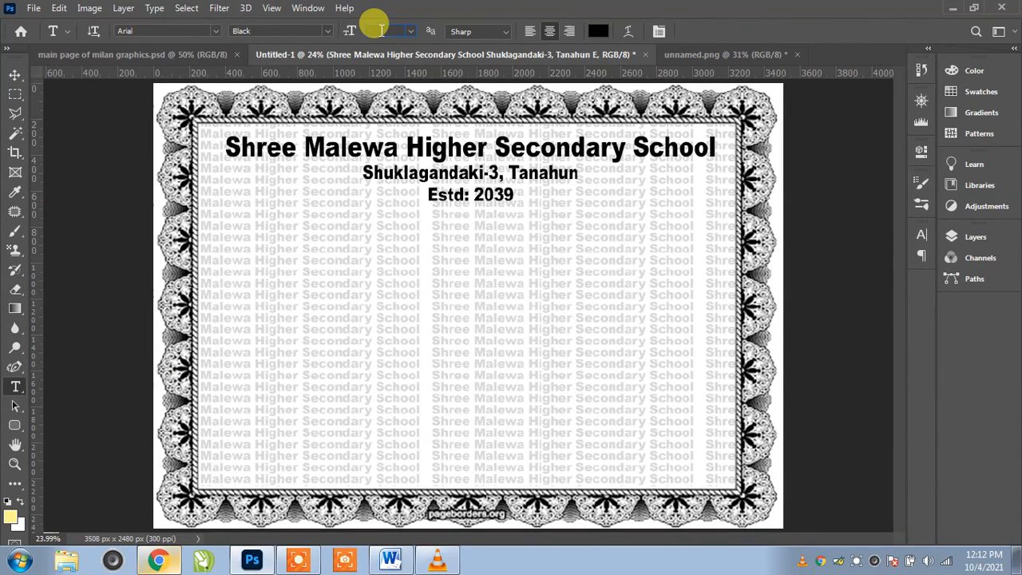
{"action": "key", "text": "Return"}
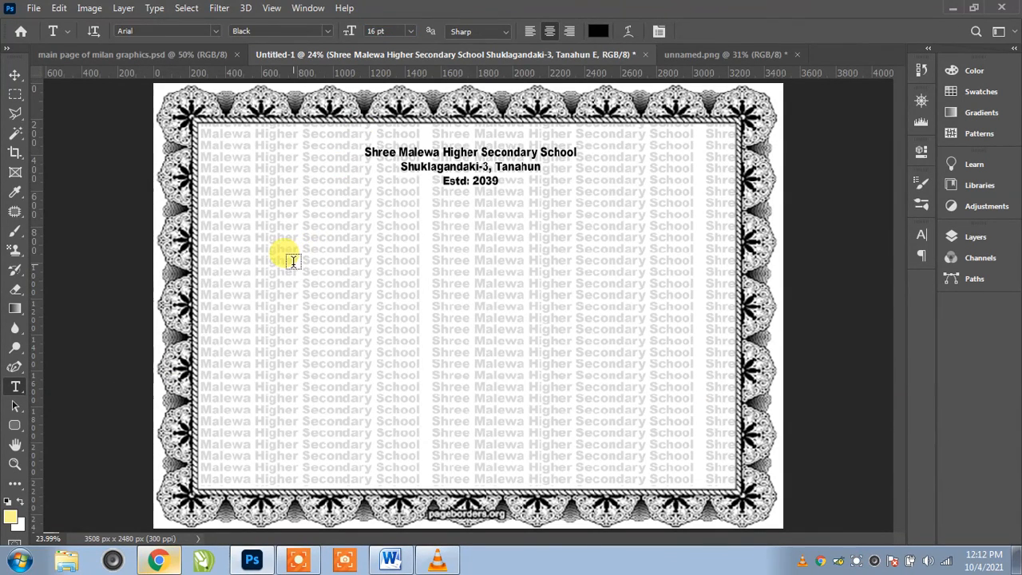
{"action": "key", "text": "ctrl+z"}
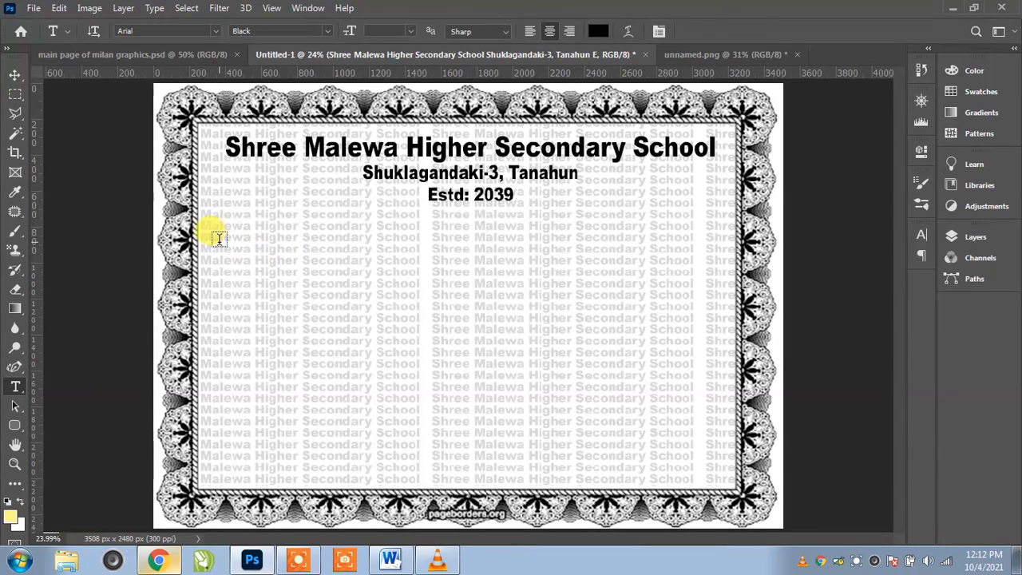
Step: Create a wide paragraph text box below the school heading, spanning the inner border, and set its type size to 20 pt
{"action": "left_click_drag", "start_coordinate": [217, 237], "coordinate": [726, 279]}
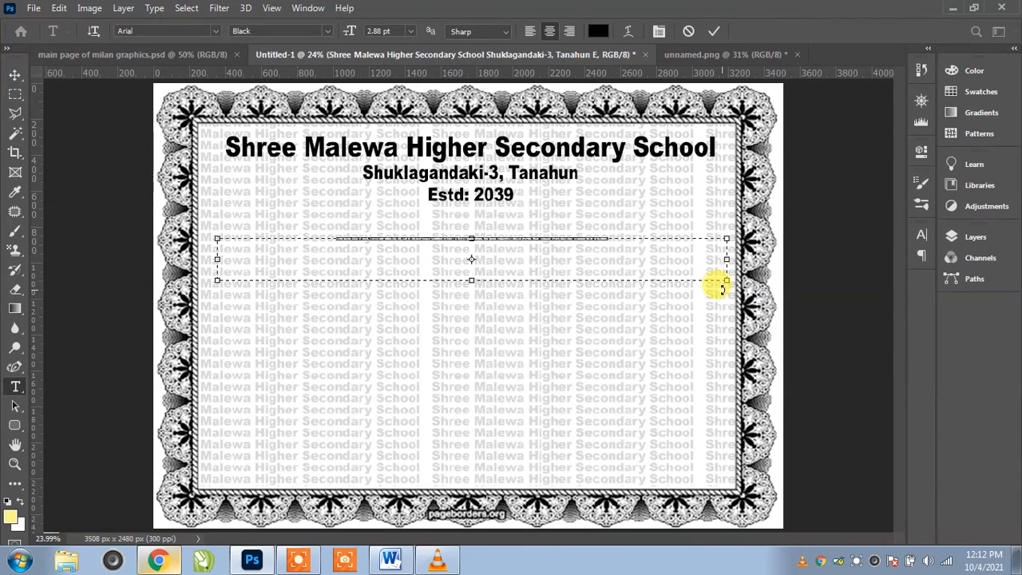
{"action": "left_click", "coordinate": [361, 32]}
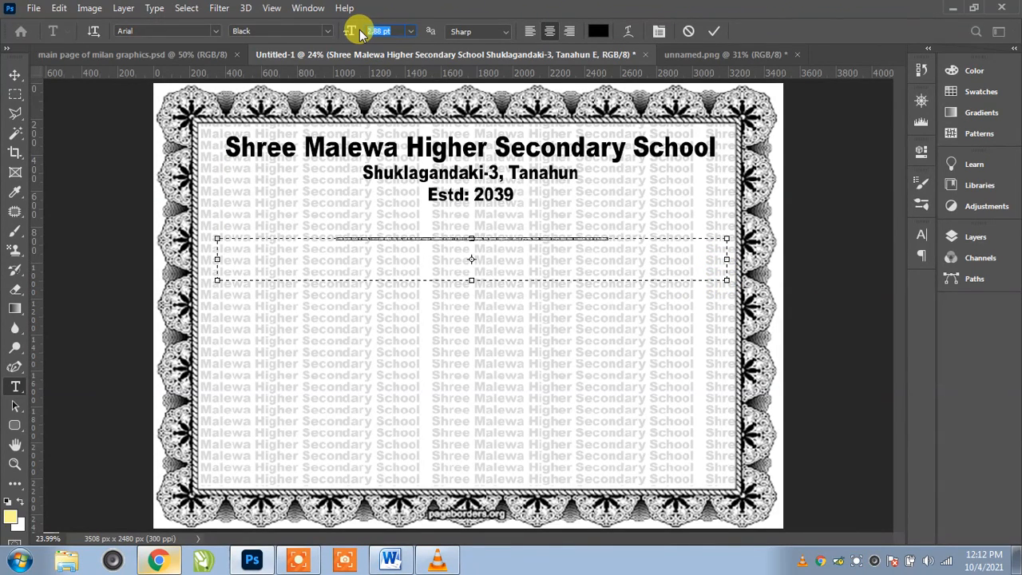
{"action": "type", "text": "20"}
{"action": "key", "text": "Return"}
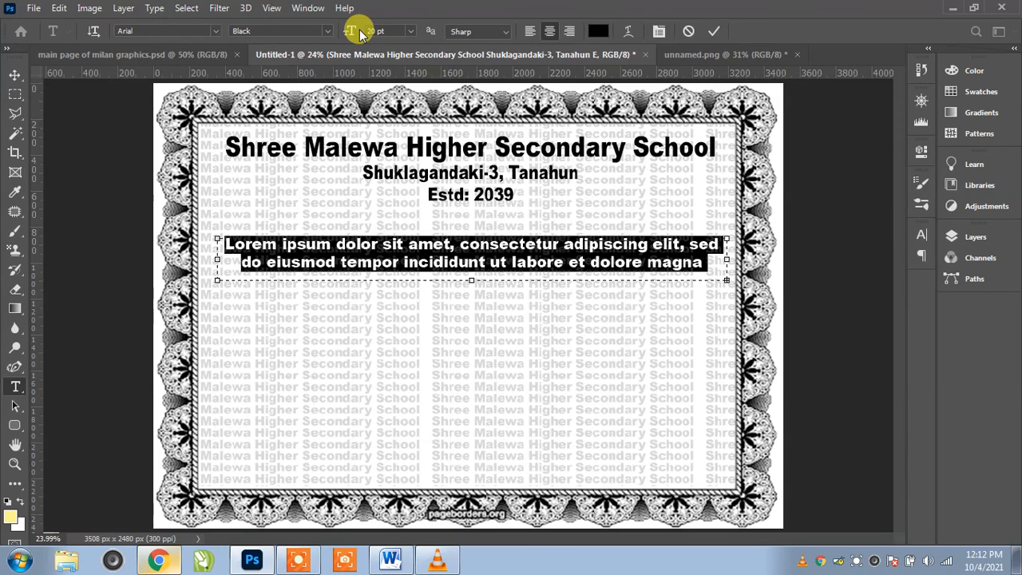
Step: Replace the placeholder text in the box with "Regd.No." and align it left
{"action": "left_click", "coordinate": [383, 244]}
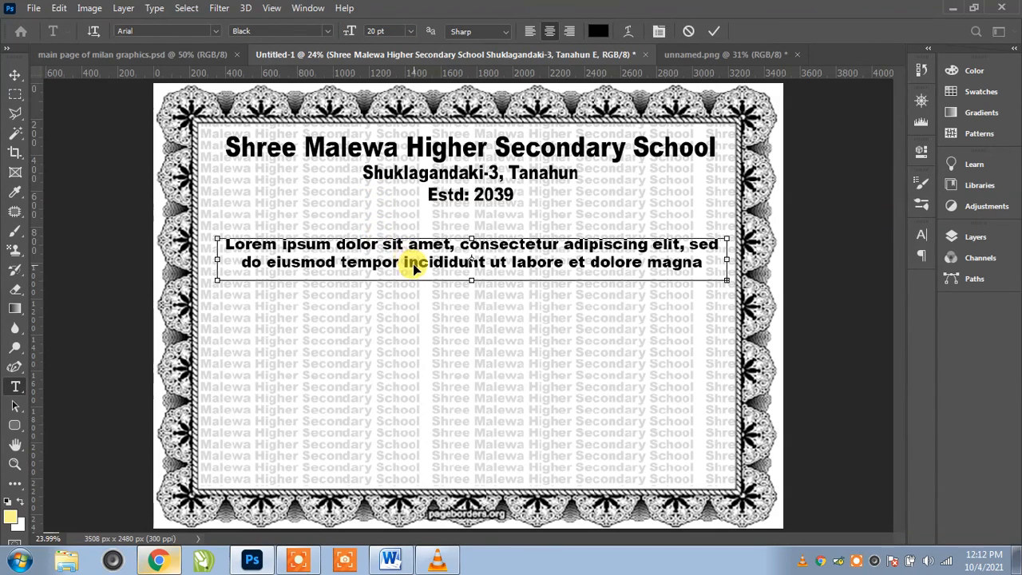
{"action": "key", "text": "ctrl+a"}
{"action": "type", "text": "Reg"}
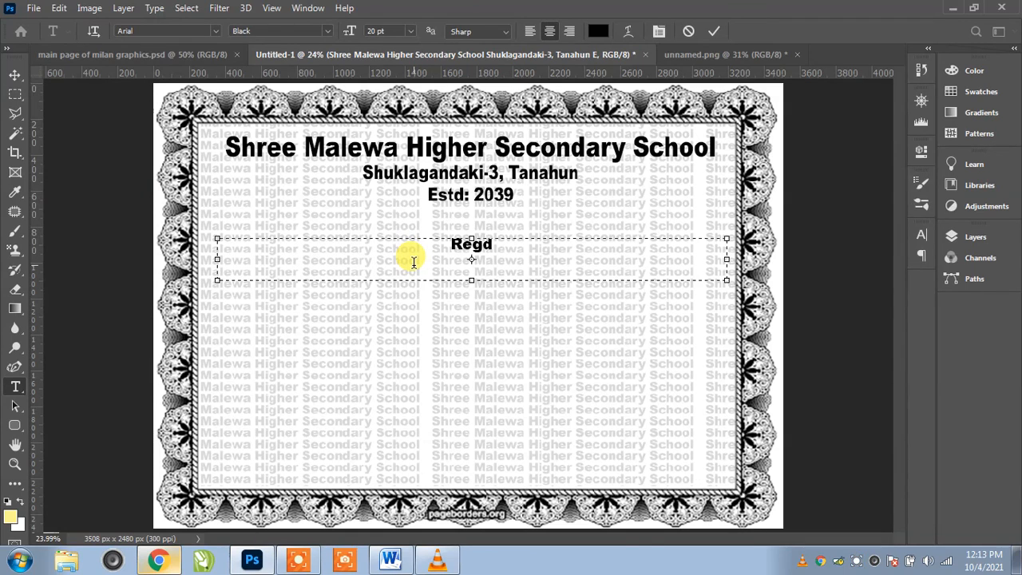
{"action": "type", "text": "d.No."}
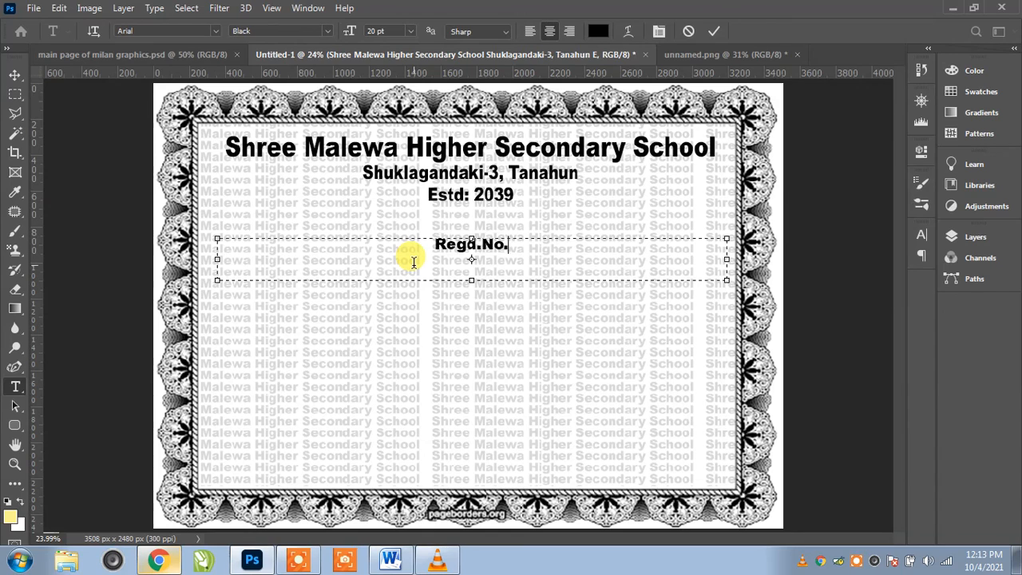
{"action": "key", "text": "ctrl+shift+l"}
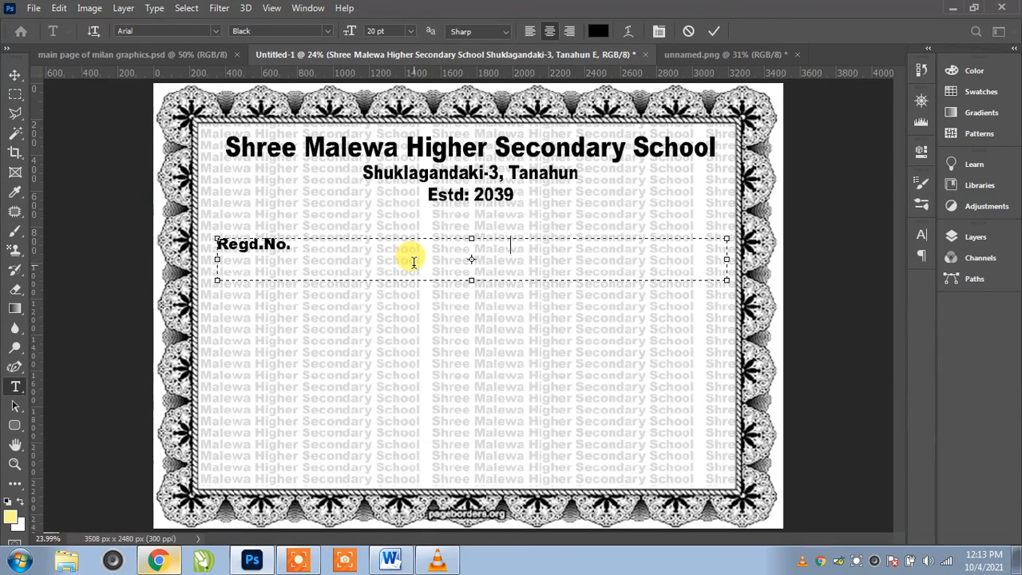
{"action": "left_click", "coordinate": [530, 30]}
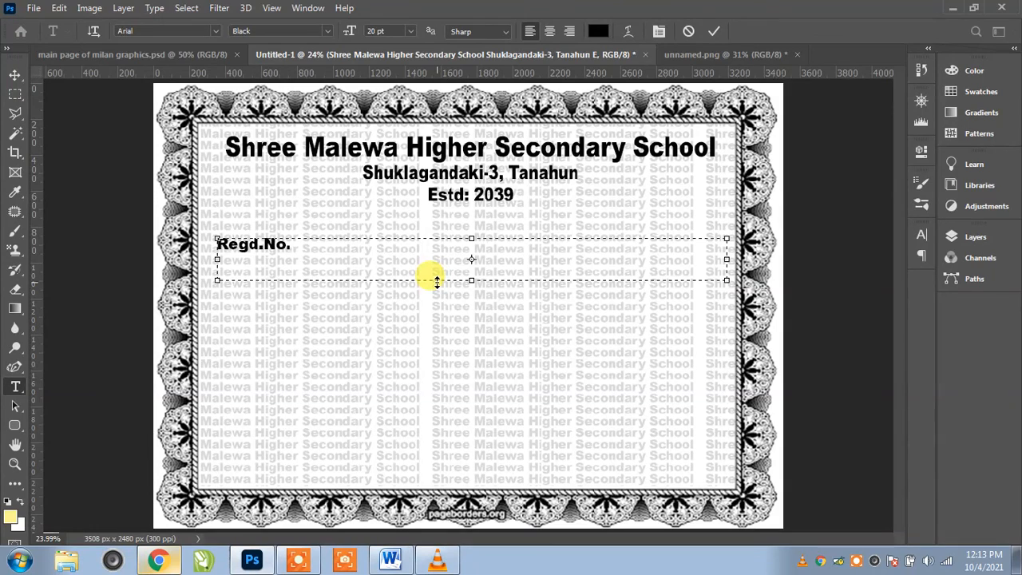
Step: Add "Date:" followed by a dotted line at the far end of the Regd.No. line, and "S.No." on the line below
{"action": "type", "text": "Date:"}
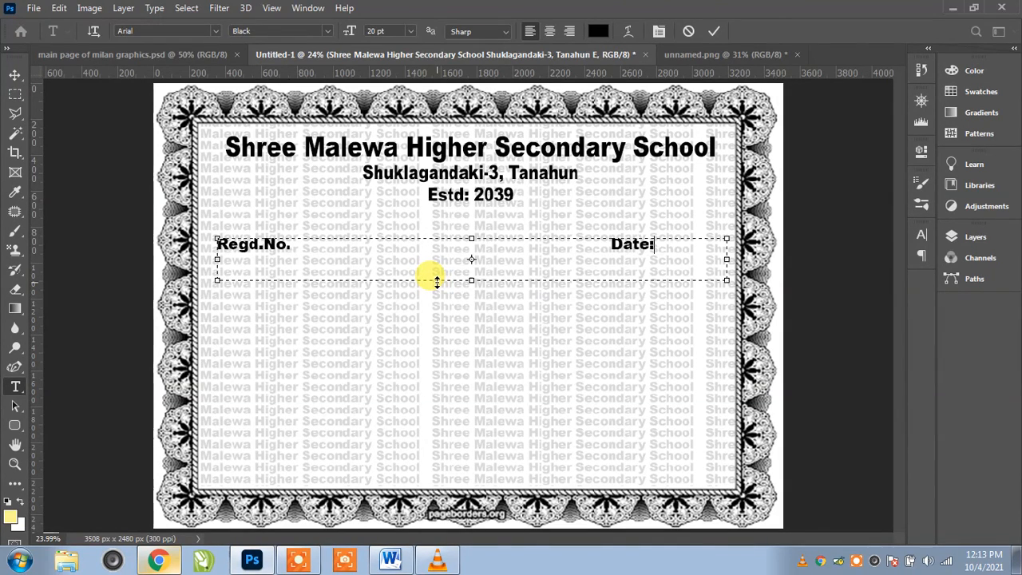
{"action": "type", "text": ".............."}
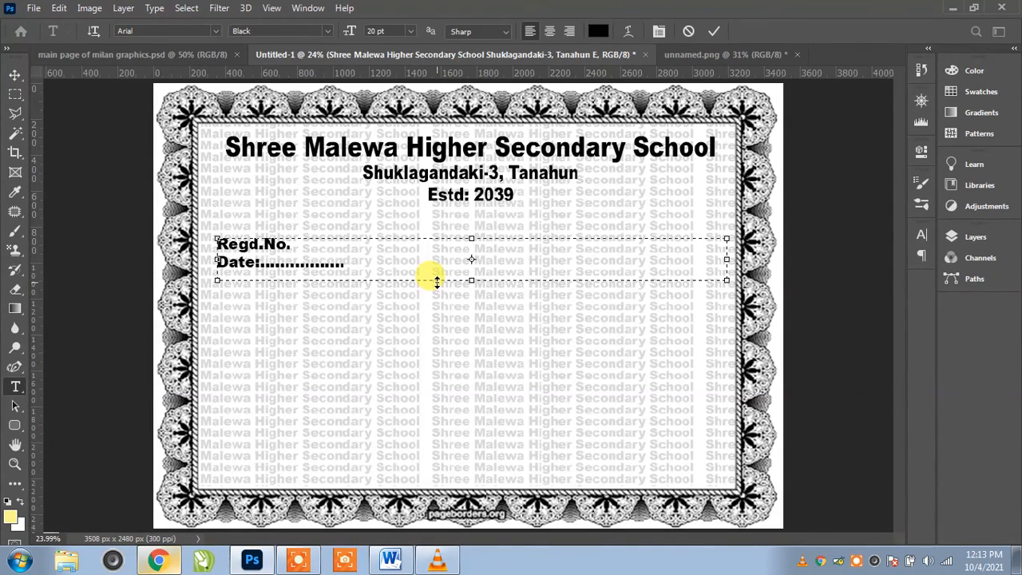
{"action": "key", "text": "BackSpace"}
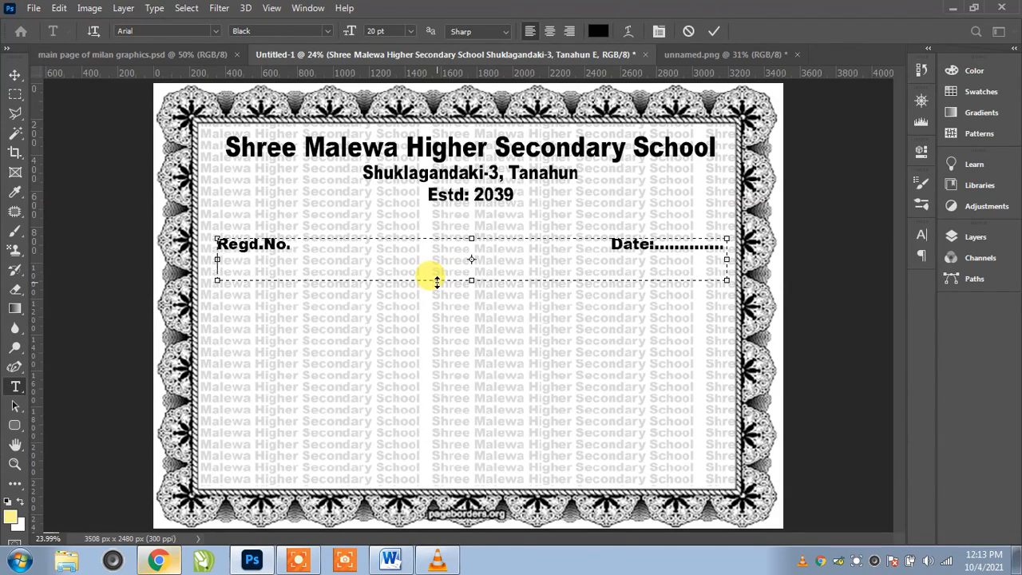
{"action": "key", "text": "Return"}
{"action": "type", "text": "S.N "}
{"action": "type", "text": ".No."}
Step: Set the Regd.No., Date and S.No. text to 16 pt and move the block slightly right and down
{"action": "key", "text": "ctrl+a"}
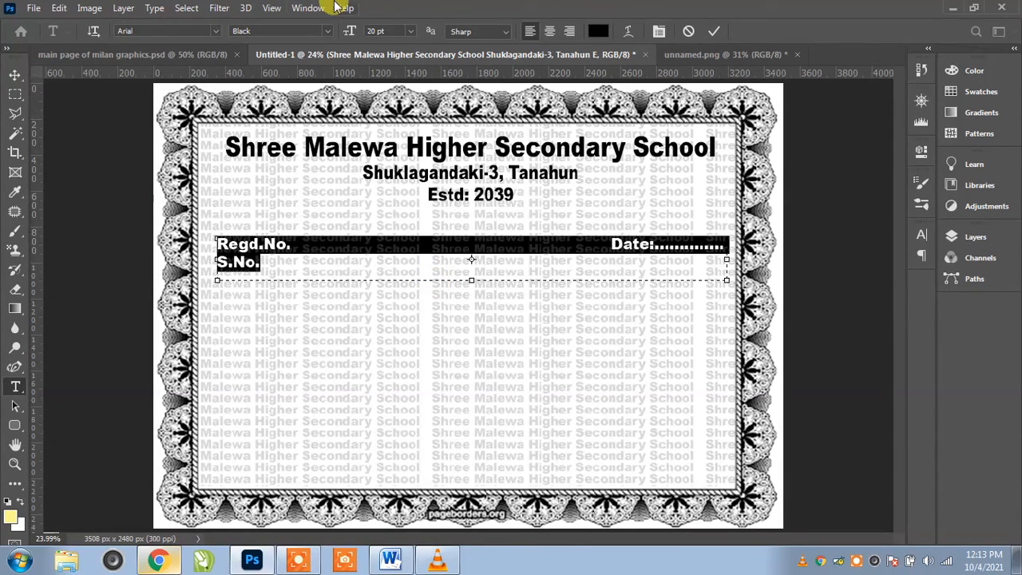
{"action": "left_click", "coordinate": [367, 29]}
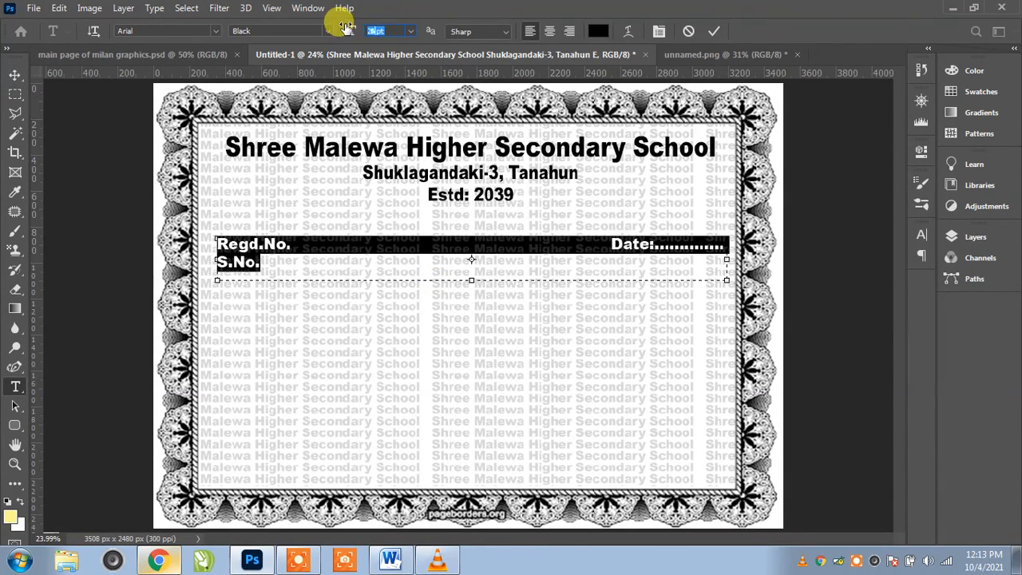
{"action": "type", "text": "16"}
{"action": "key", "text": "Return"}
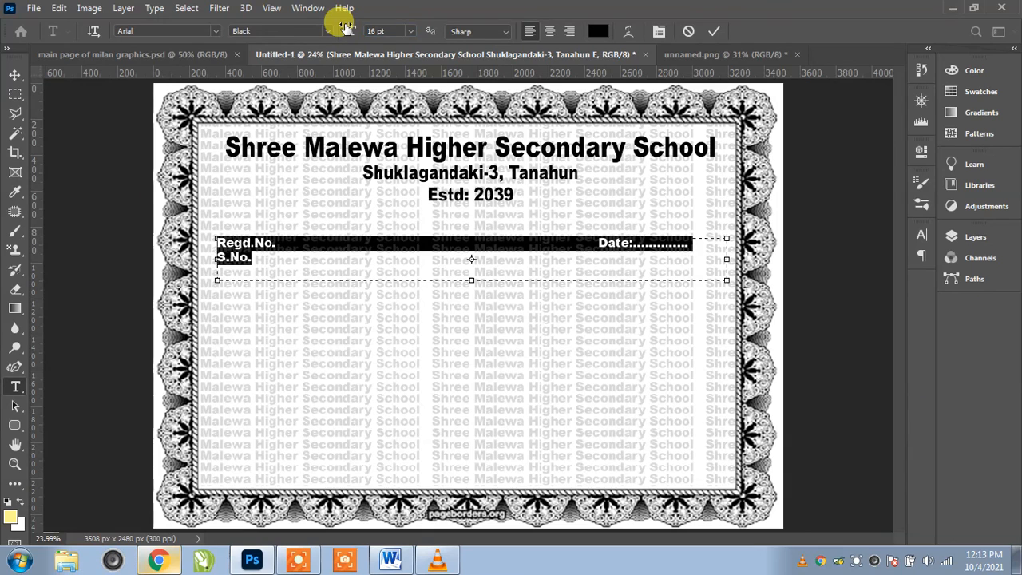
{"action": "left_click", "coordinate": [15, 75]}
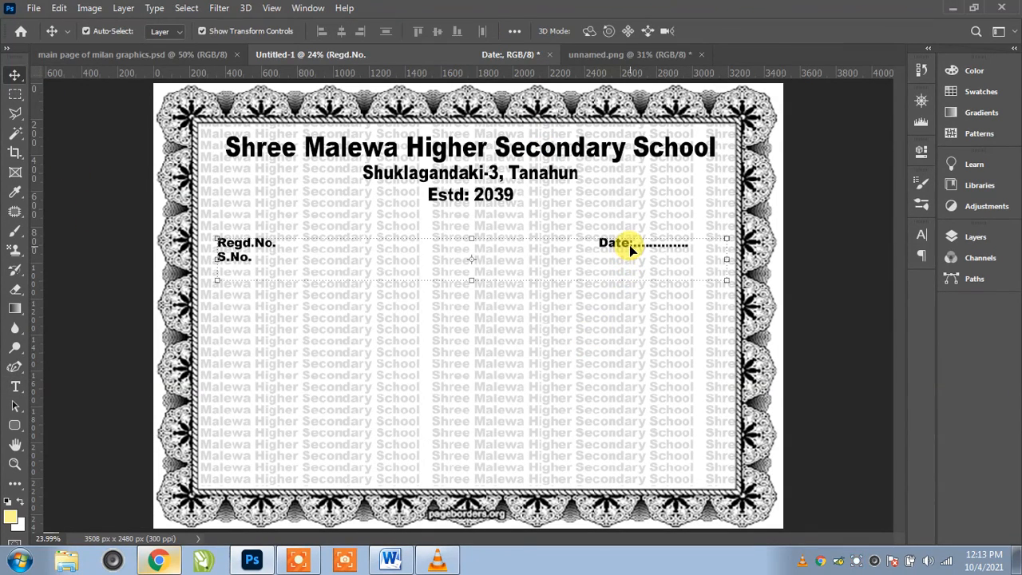
{"action": "left_click_drag", "start_coordinate": [627, 249], "coordinate": [630, 256]}
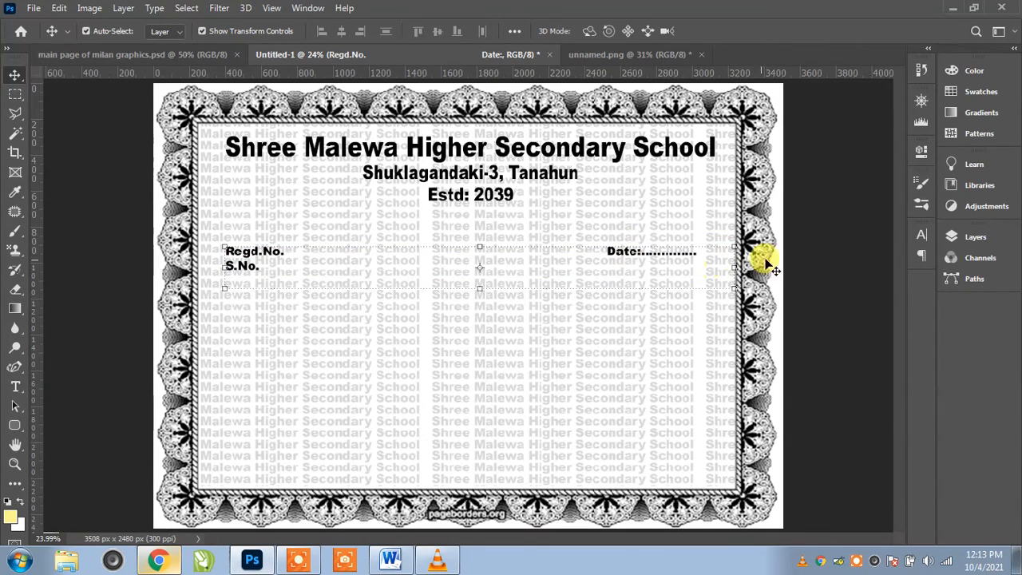
{"action": "left_click", "coordinate": [429, 266]}
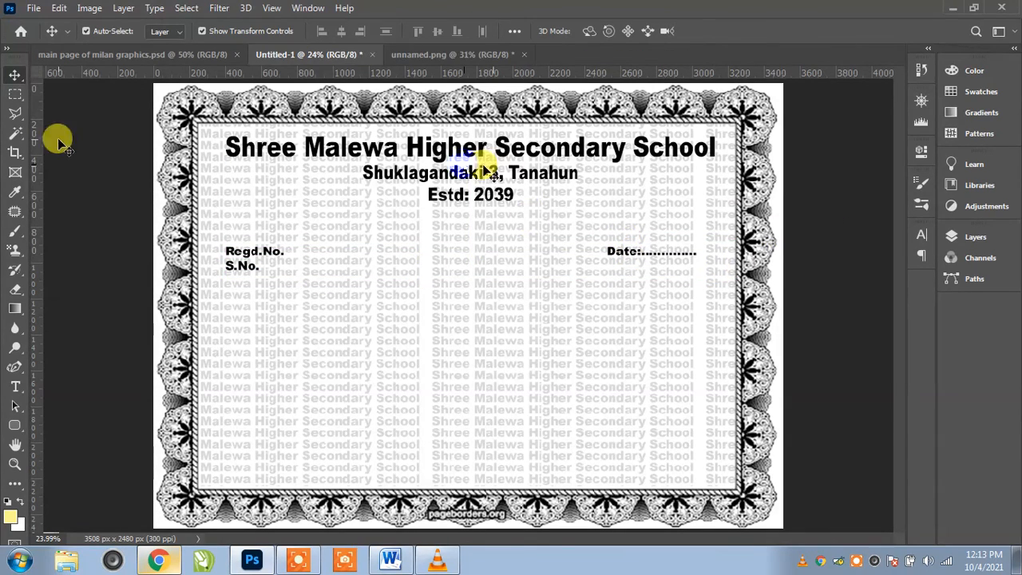
Step: Add a text line reading "Character / Transfer Certificate" below the Regd.No. and S.No. lines
{"action": "left_click", "coordinate": [16, 387]}
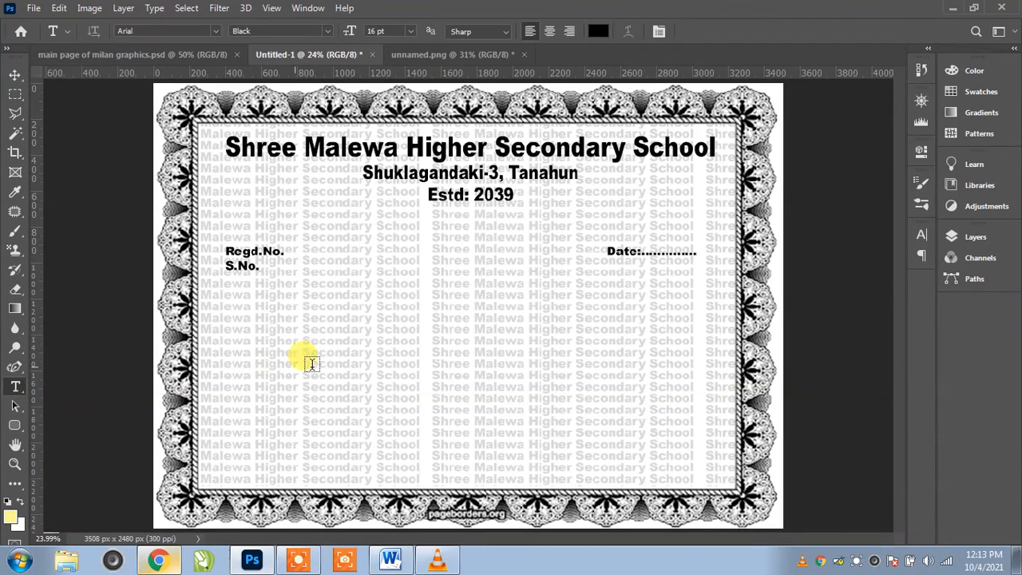
{"action": "left_click", "coordinate": [429, 299]}
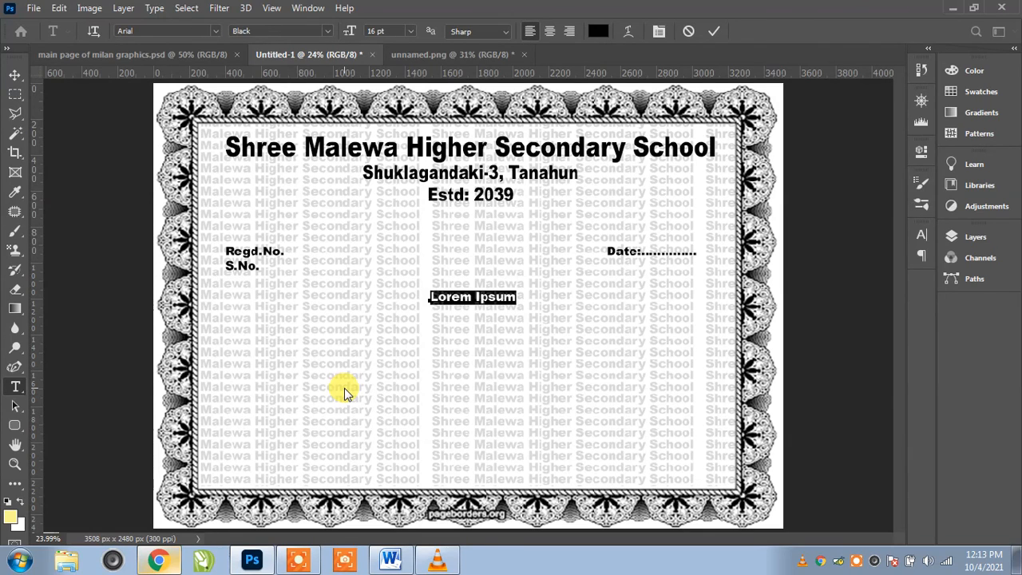
{"action": "type", "text": "Character / Transfer Certifi"}
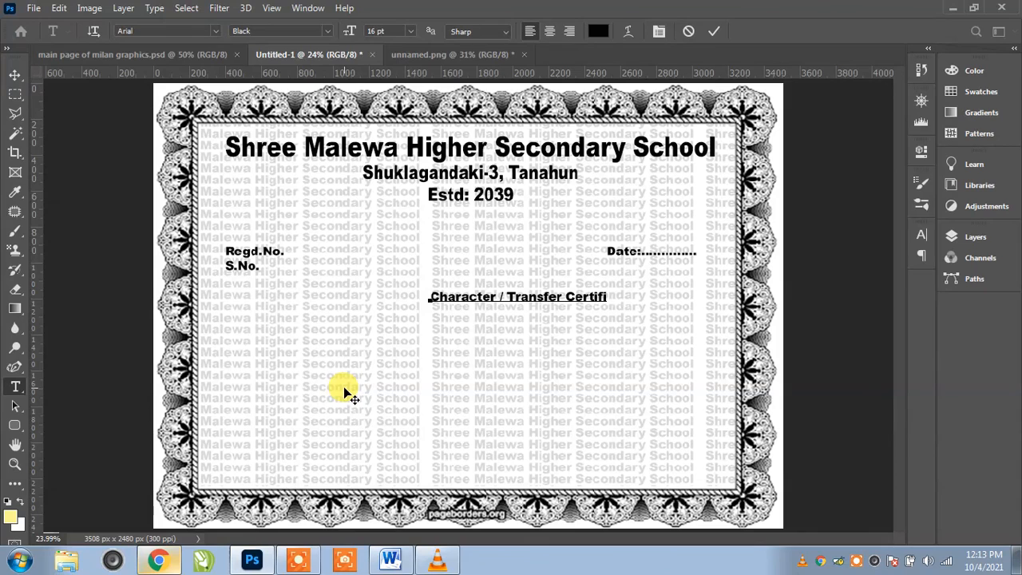
Step: Set the "Character / Transfer Certificate" title to 30 pt and move it to the horizontal middle of the page, just below S.No
{"action": "key", "text": "ctrl+a"}
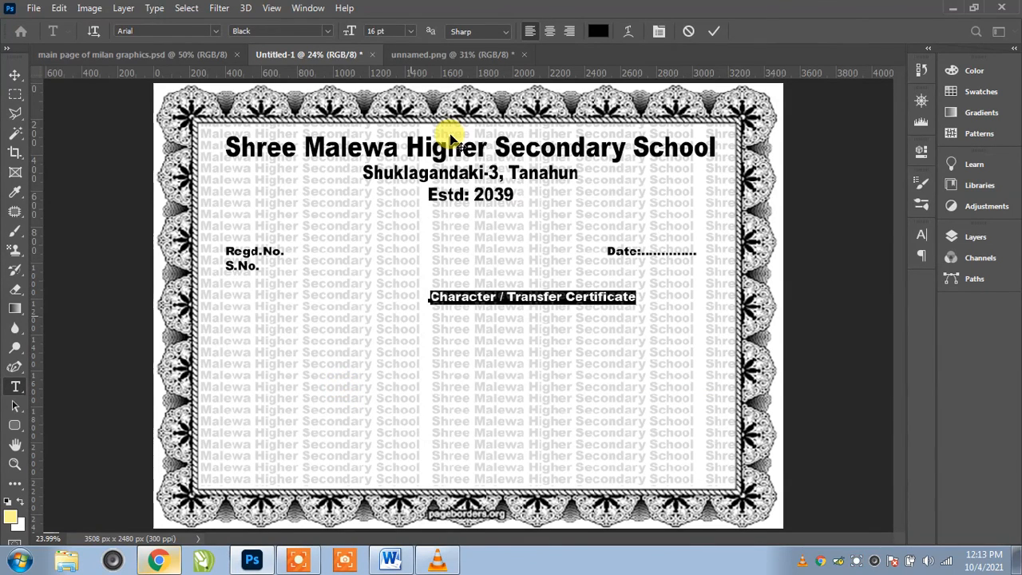
{"action": "left_click", "coordinate": [367, 31]}
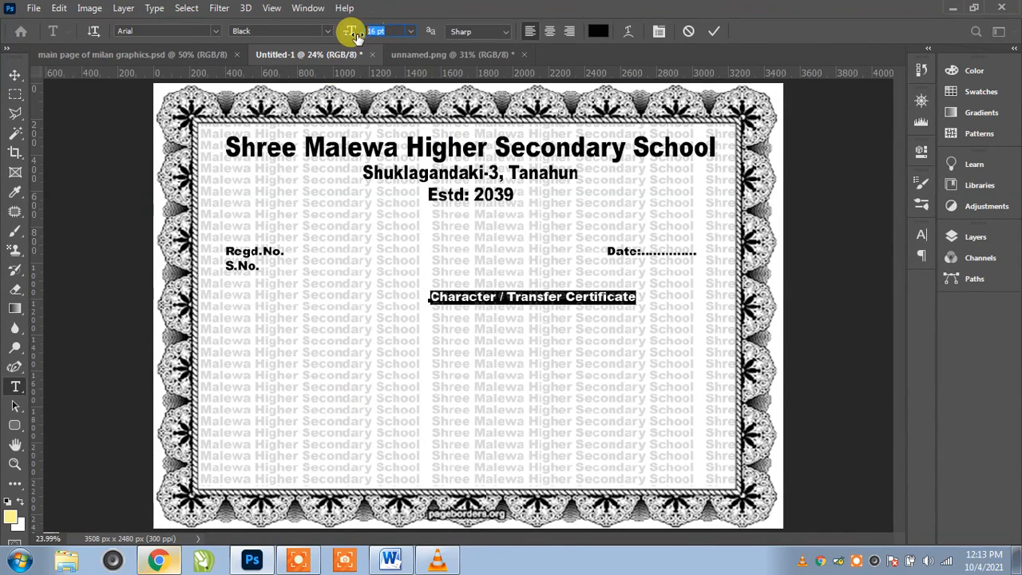
{"action": "type", "text": "30"}
{"action": "key", "text": "Return"}
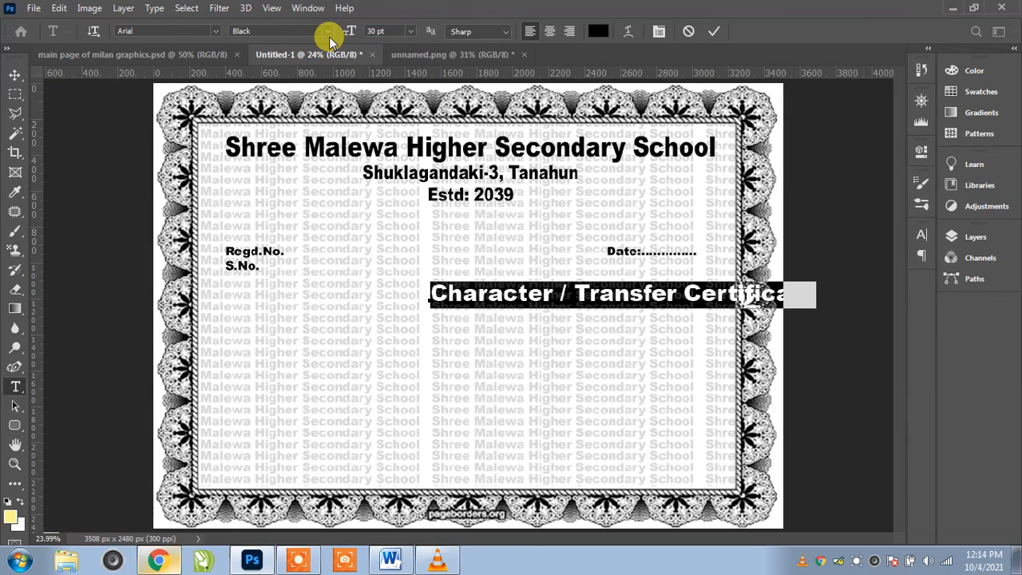
{"action": "left_click", "coordinate": [15, 76]}
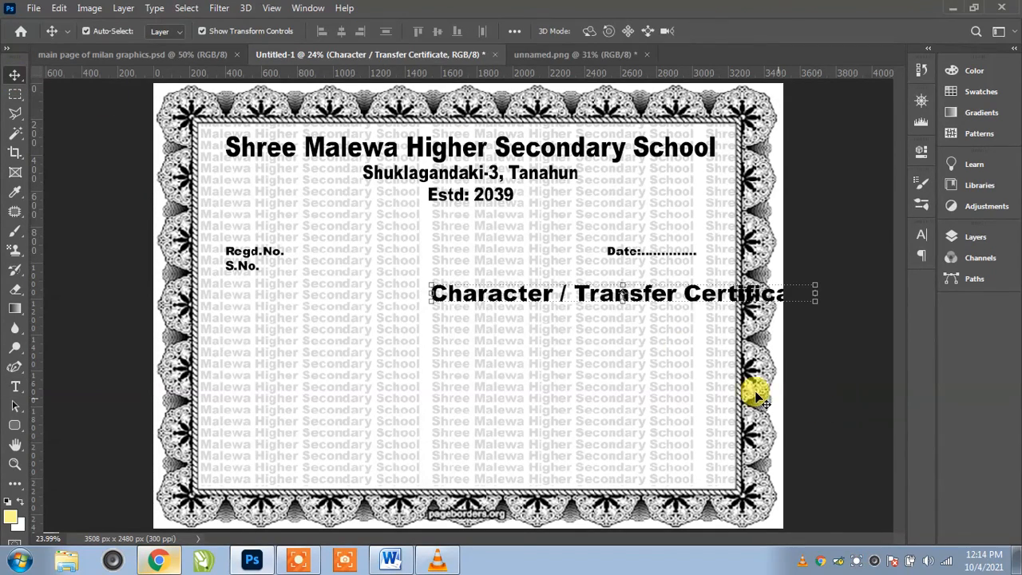
{"action": "left_click_drag", "start_coordinate": [670, 295], "coordinate": [514, 284]}
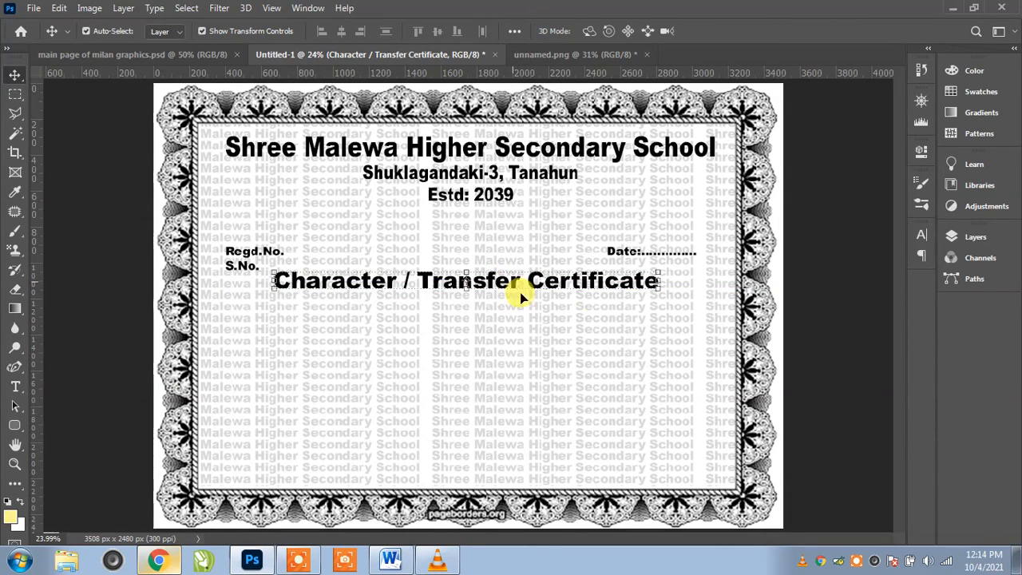
Step: Underline the "Character / Transfer Certificate" title
{"action": "left_click", "coordinate": [929, 234]}
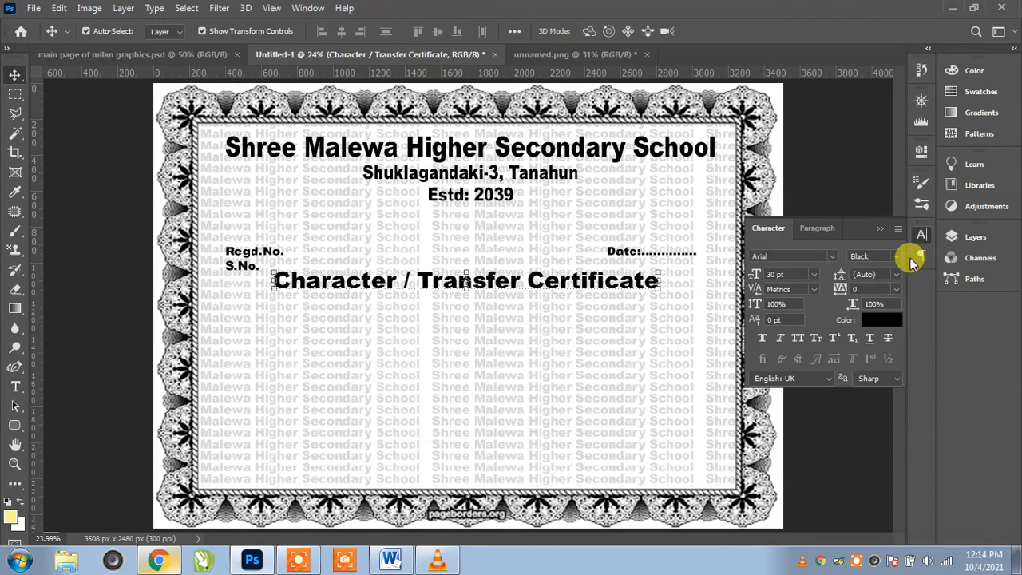
{"action": "left_click", "coordinate": [870, 339]}
{"action": "left_click", "coordinate": [879, 228]}
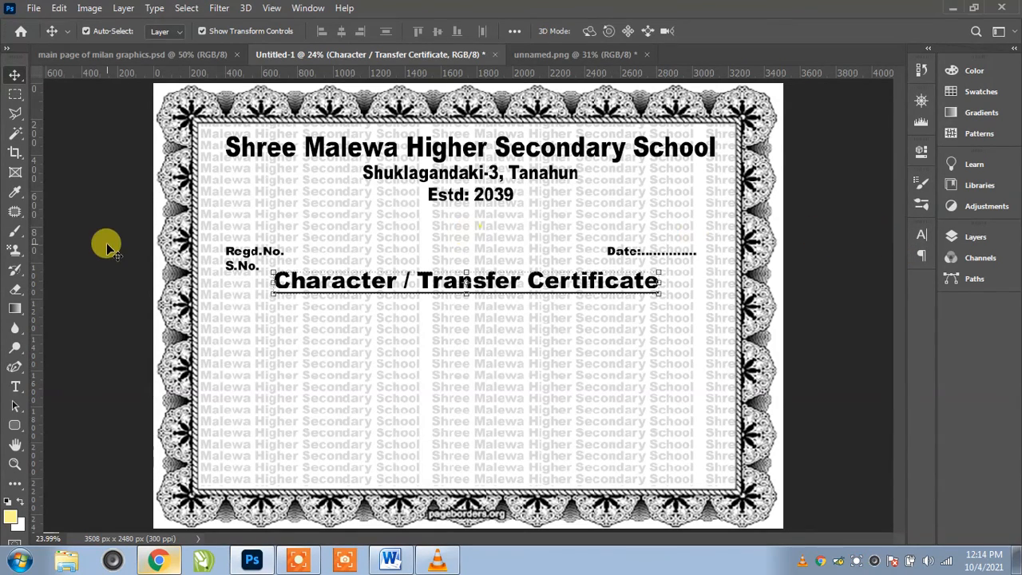
Step: Nudge the certificate title and the Regd.No./Date block upward together, closer to the school heading, and deselect them
{"action": "left_click", "coordinate": [236, 254], "text": "shift"}
{"action": "key", "text": "shift+Up"}
{"action": "key", "text": "shift+Up"}
{"action": "key", "text": "shift+Up"}
{"action": "key", "text": "shift+Up"}
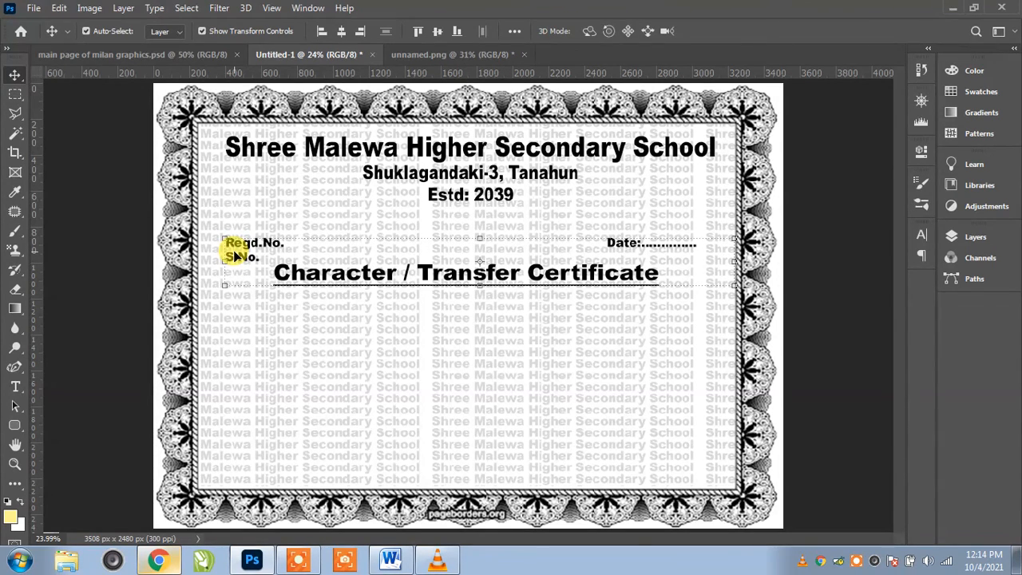
{"action": "key", "text": "shift+Up"}
{"action": "key", "text": "shift+Up"}
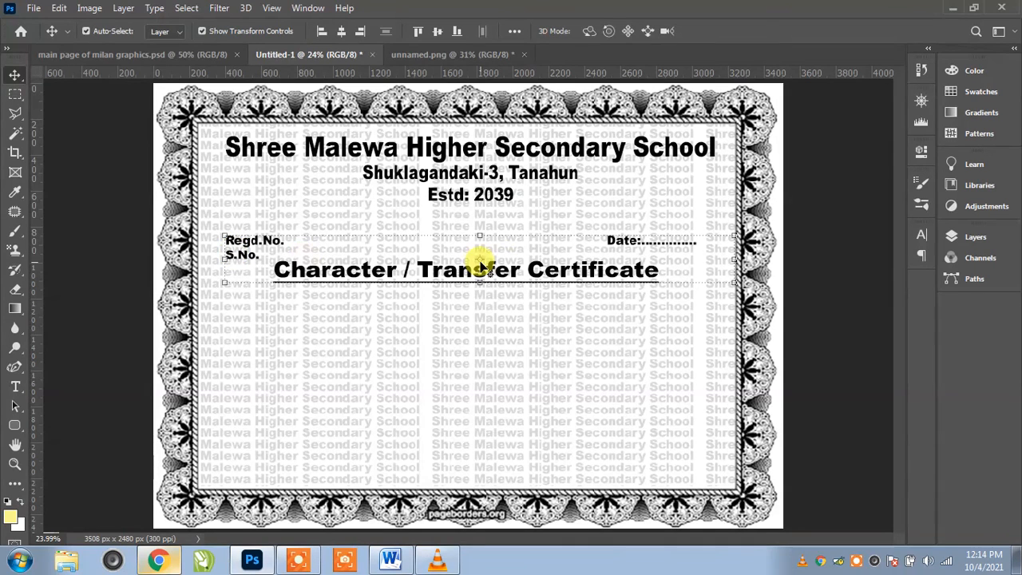
{"action": "left_click", "coordinate": [814, 273]}
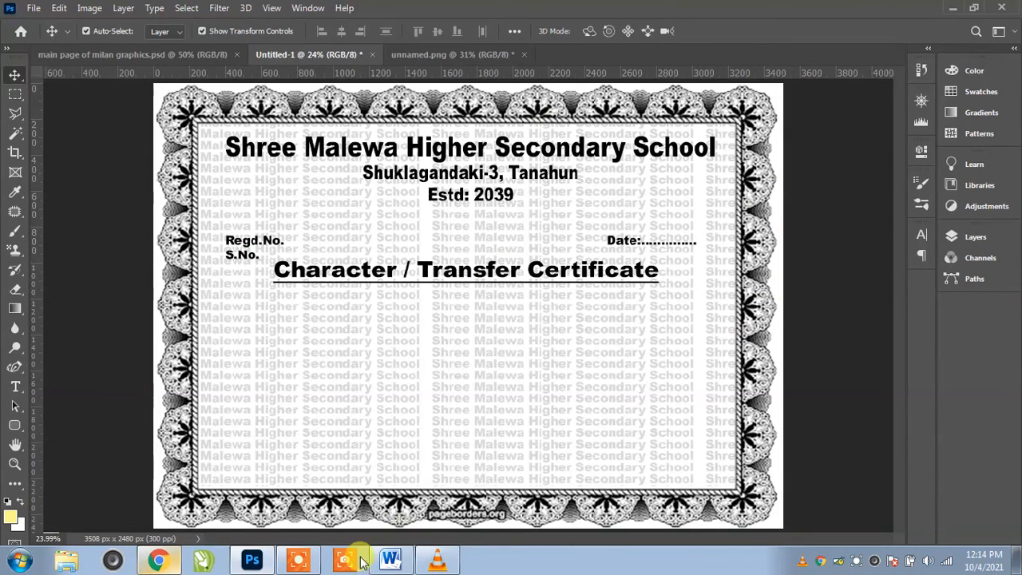
Step: Create a large paragraph text box below the certificate title, spanning the inner border, and set its type size to 16 pt
{"action": "left_click", "coordinate": [16, 387]}
{"action": "left_click_drag", "start_coordinate": [212, 292], "coordinate": [725, 436]}
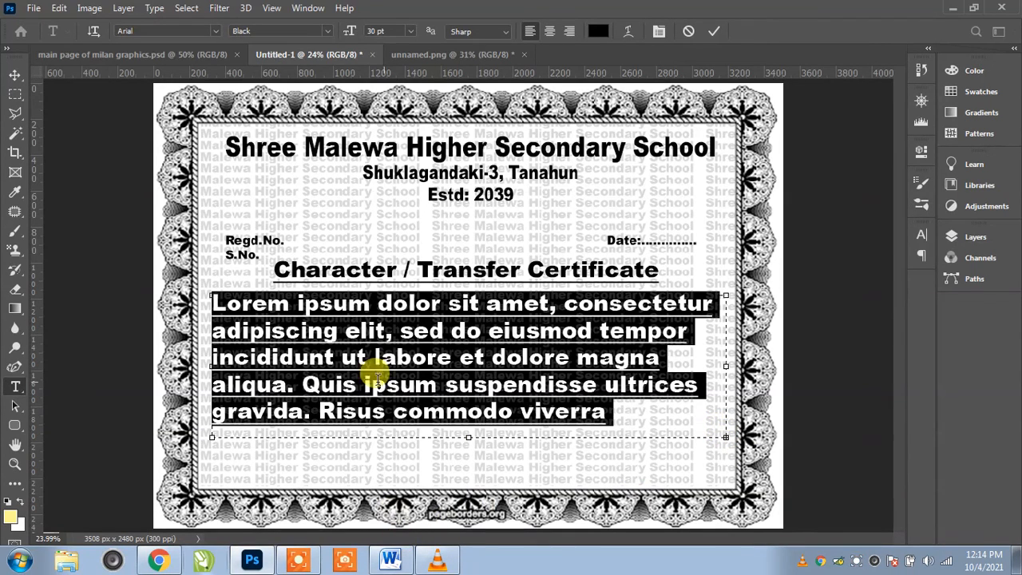
{"action": "left_click_drag", "start_coordinate": [388, 30], "coordinate": [344, 29]}
{"action": "type", "text": "16"}
{"action": "key", "text": "Return"}
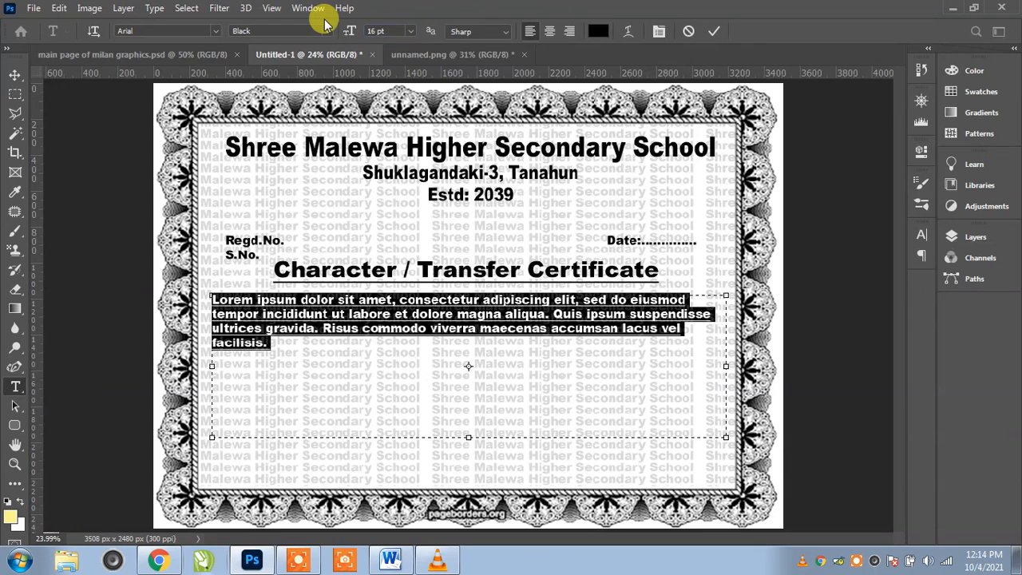
Step: Copy the certificate wording from the Word document, from the S.N. line through "future career.", and switch back to Photoshop
{"action": "left_click", "coordinate": [390, 558]}
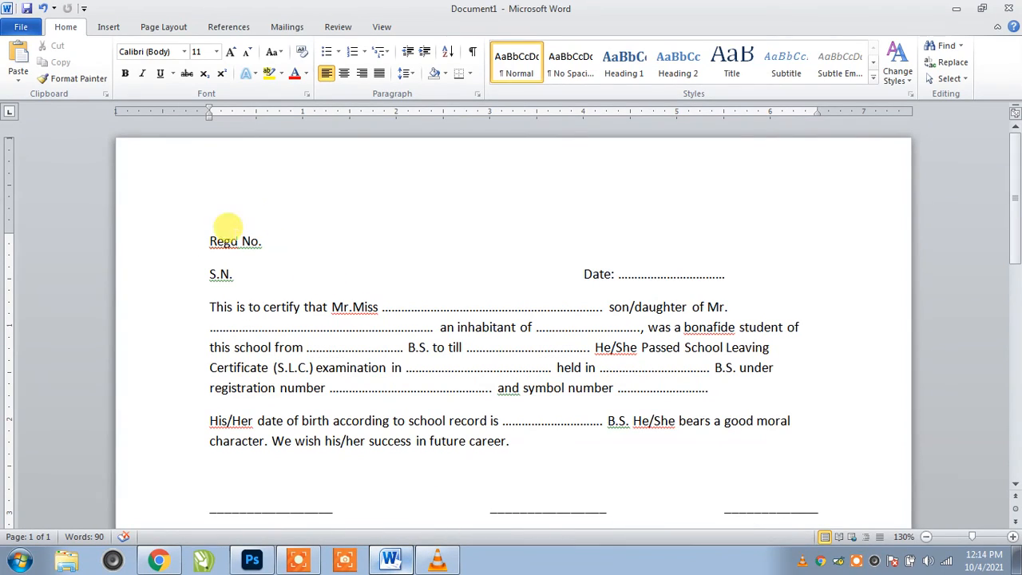
{"action": "left_click_drag", "start_coordinate": [196, 289], "coordinate": [600, 437]}
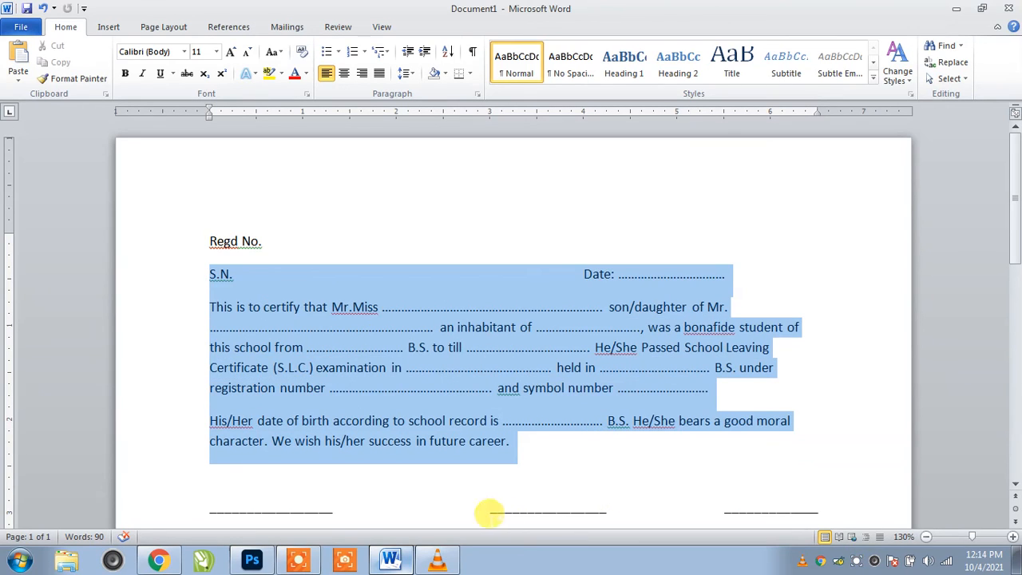
{"action": "left_click", "coordinate": [251, 561]}
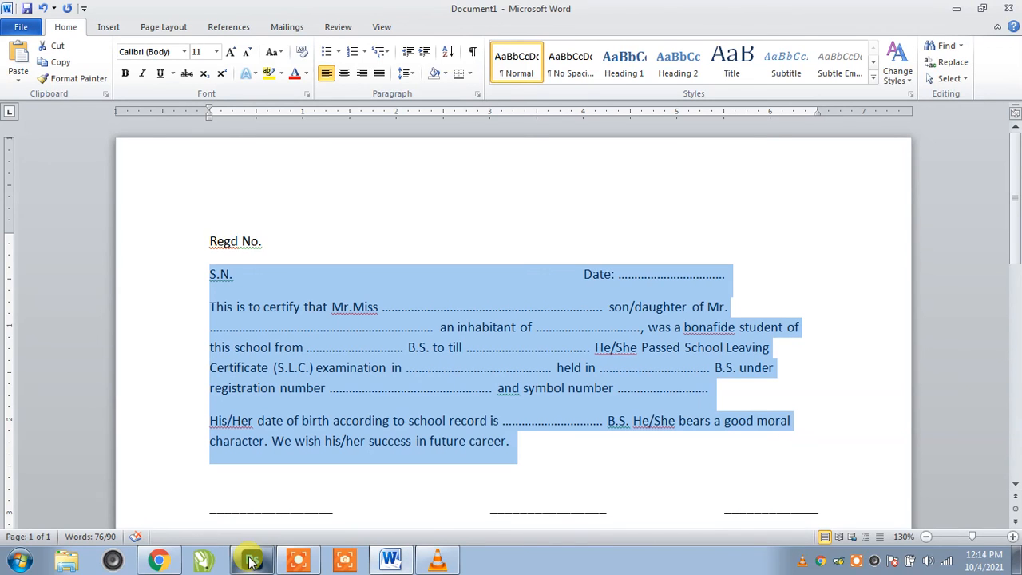
Step: Switch back to Photoshop, paste the copied certificate wording over the placeholder text, and set its size to 15 pt
{"action": "left_click", "coordinate": [382, 562]}
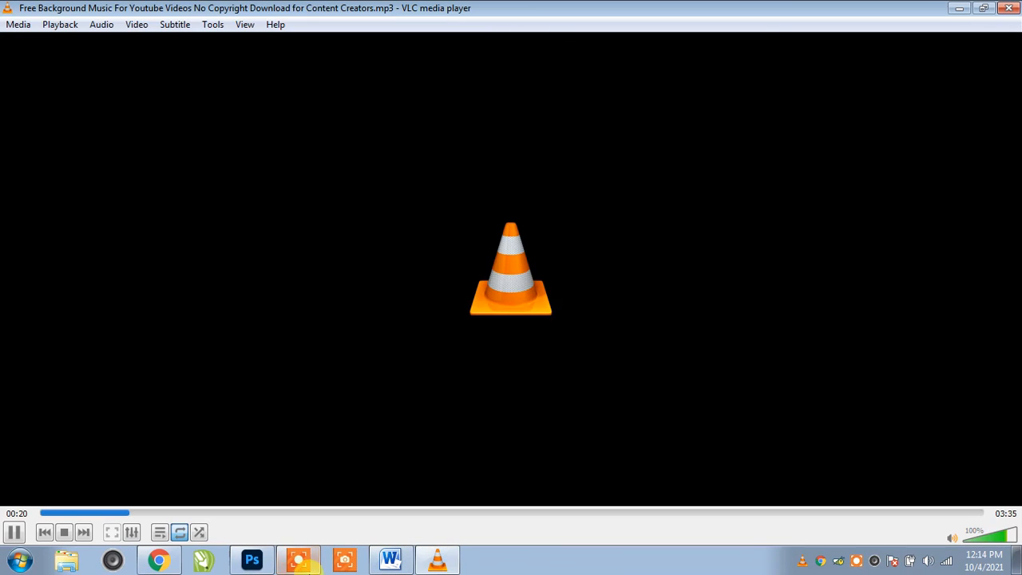
{"action": "left_click", "coordinate": [256, 560]}
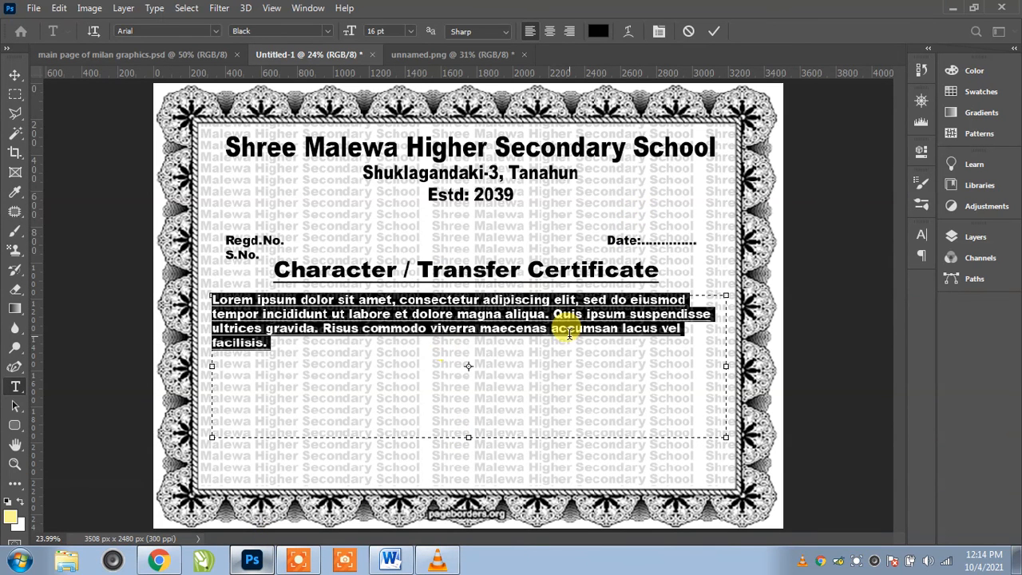
{"action": "key", "text": "ctrl+v"}
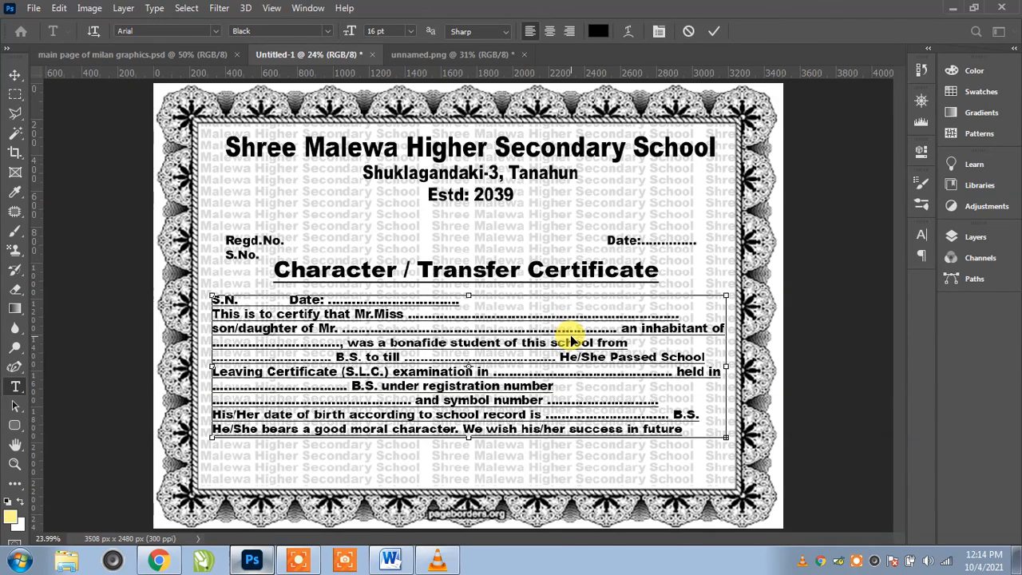
{"action": "key", "text": "ctrl+a"}
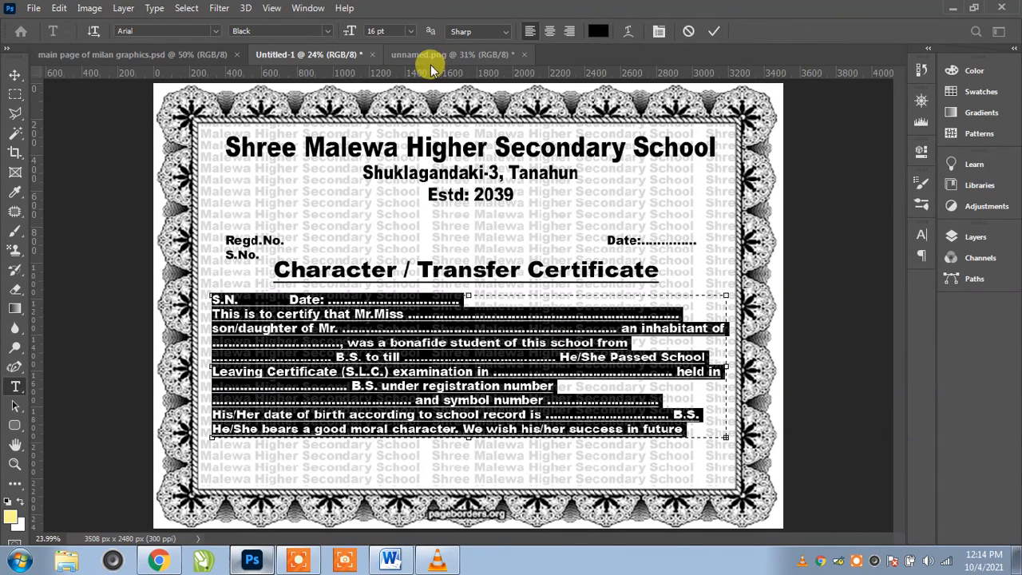
{"action": "left_click", "coordinate": [392, 31]}
{"action": "key", "text": "Return"}
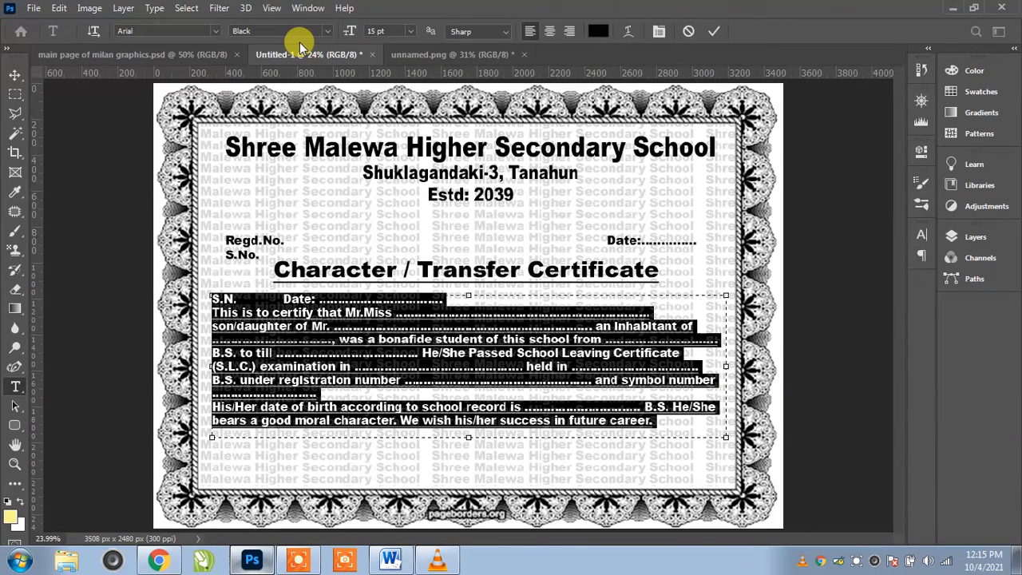
Step: Try full justification on every line of the certificate wording, including the last lines
{"action": "left_click", "coordinate": [921, 234]}
{"action": "left_click", "coordinate": [818, 229]}
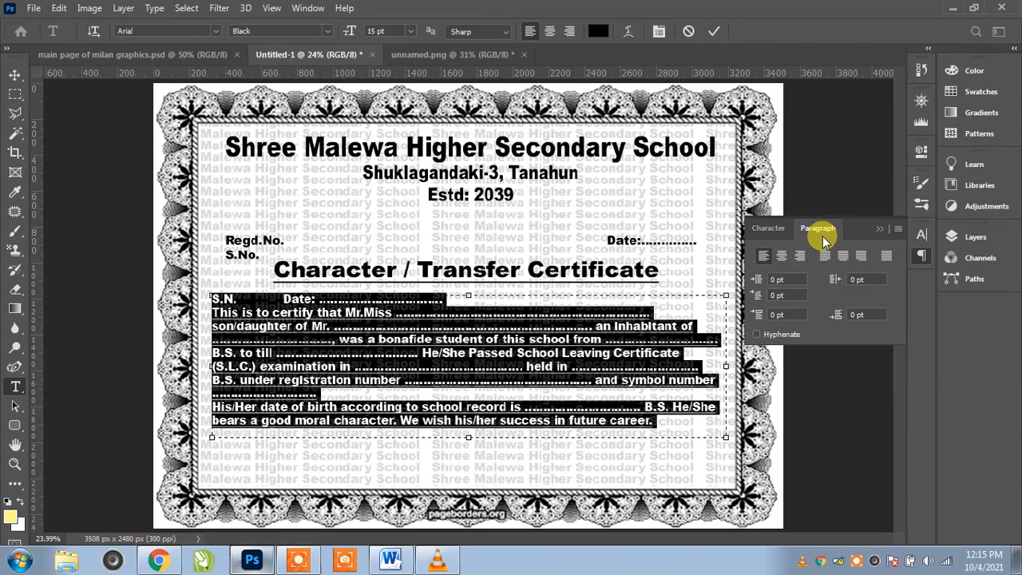
{"action": "left_click", "coordinate": [886, 257]}
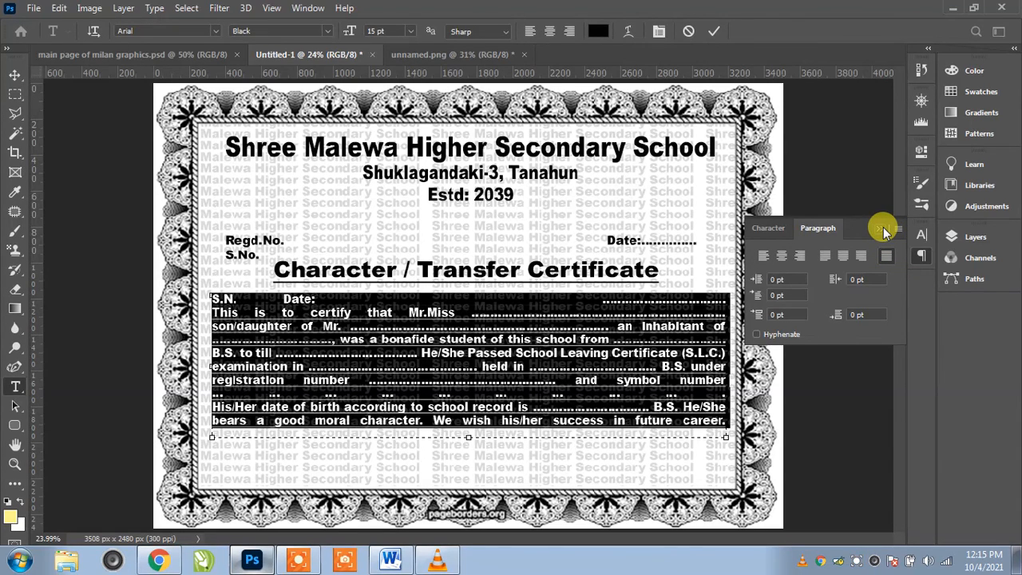
{"action": "left_click", "coordinate": [882, 226]}
Step: Commit the certificate wording, justify it with the last lines left-aligned, and deselect it
{"action": "left_click", "coordinate": [22, 81]}
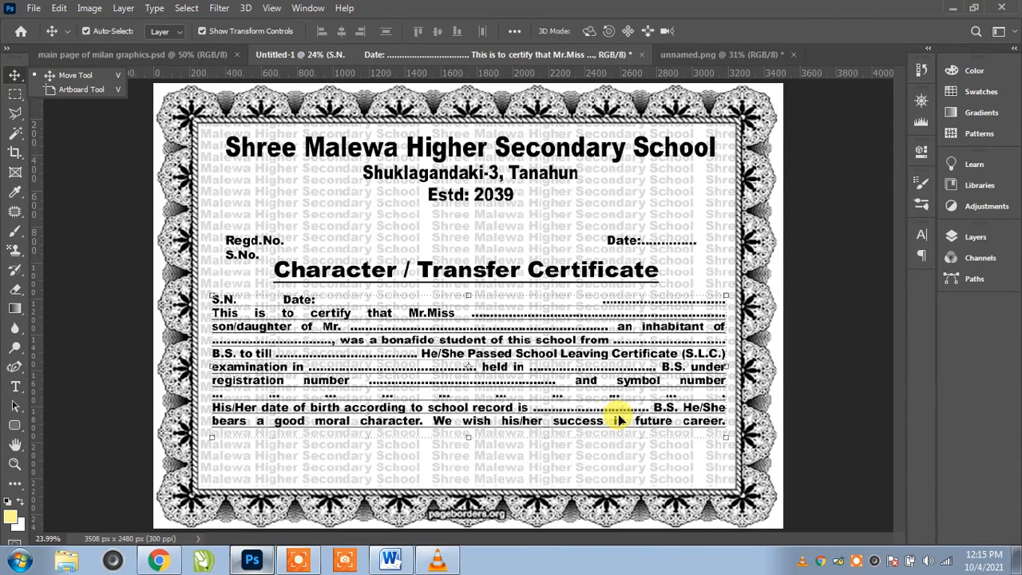
{"action": "left_click", "coordinate": [928, 234]}
{"action": "left_click", "coordinate": [930, 233]}
{"action": "left_click", "coordinate": [815, 228]}
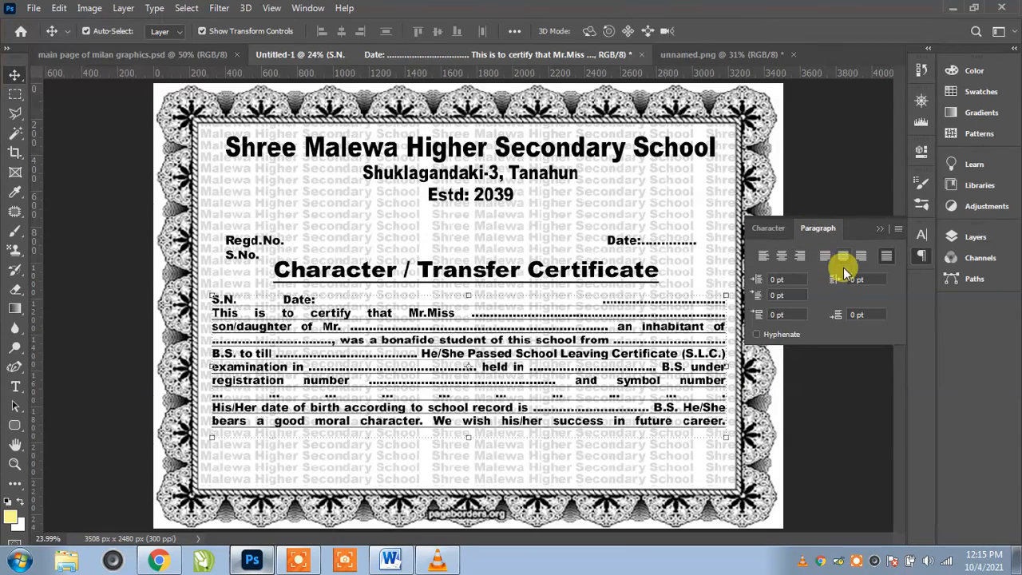
{"action": "left_click", "coordinate": [826, 255]}
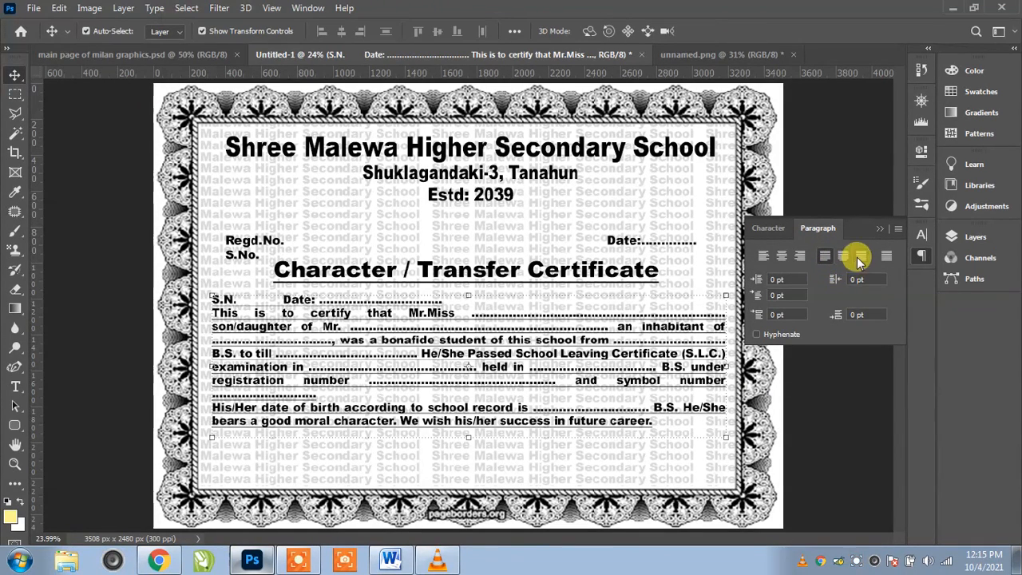
{"action": "left_click", "coordinate": [879, 230]}
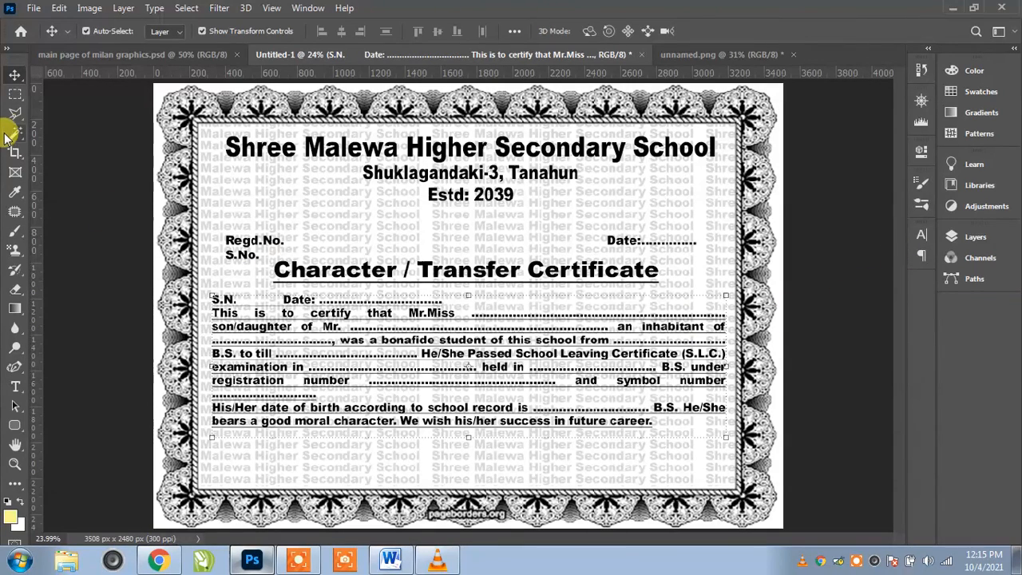
{"action": "left_click", "coordinate": [128, 343]}
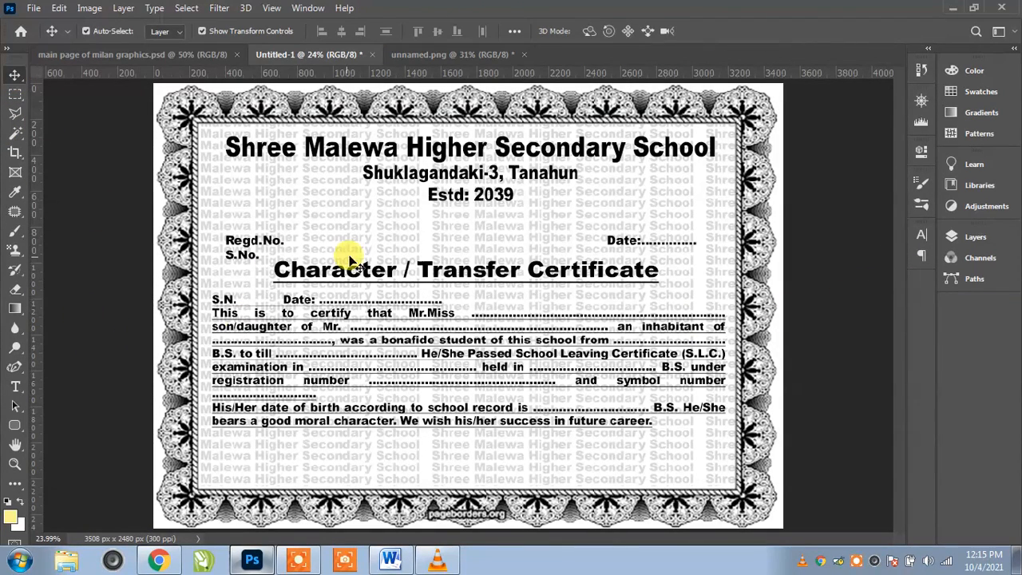
Step: Scale the "Character / Transfer Certificate" title down to about 81% and place it directly below "Estd: 2039"
{"action": "left_click", "coordinate": [427, 269]}
{"action": "left_click_drag", "start_coordinate": [428, 269], "coordinate": [425, 262]}
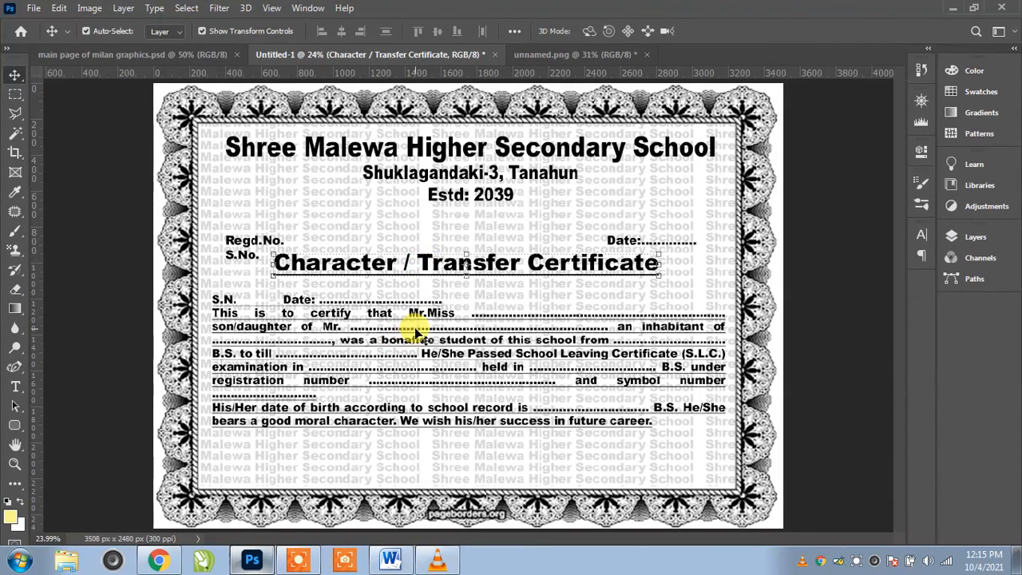
{"action": "left_click", "coordinate": [663, 263]}
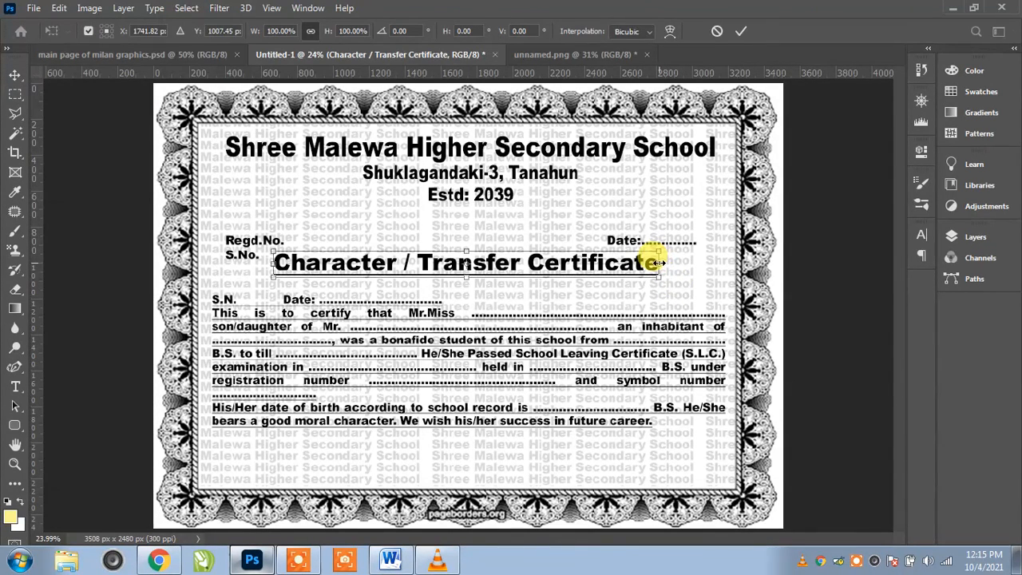
{"action": "left_click_drag", "start_coordinate": [659, 255], "coordinate": [598, 266]}
{"action": "left_click_drag", "start_coordinate": [494, 268], "coordinate": [510, 226]}
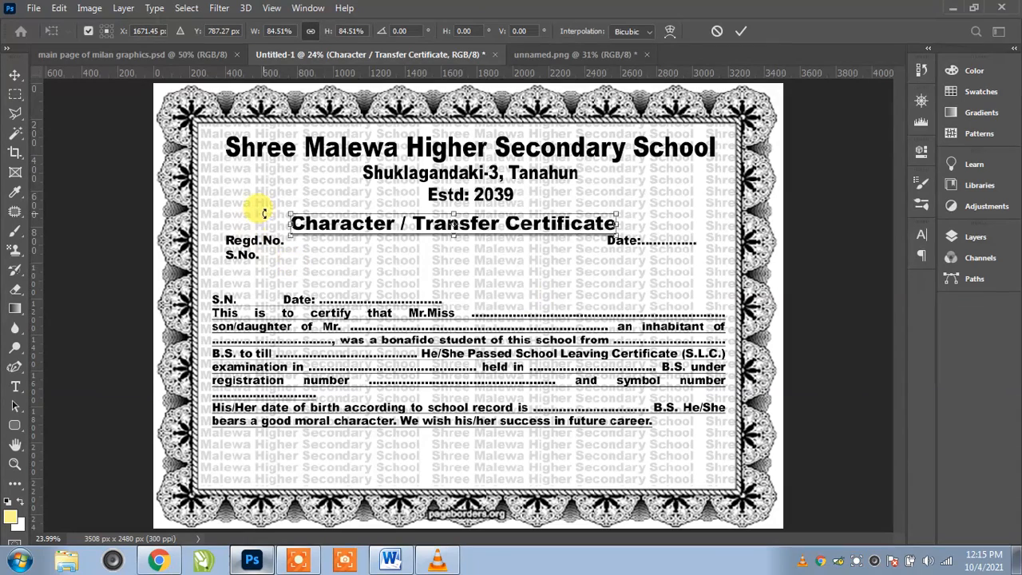
{"action": "left_click_drag", "start_coordinate": [288, 223], "coordinate": [301, 222]}
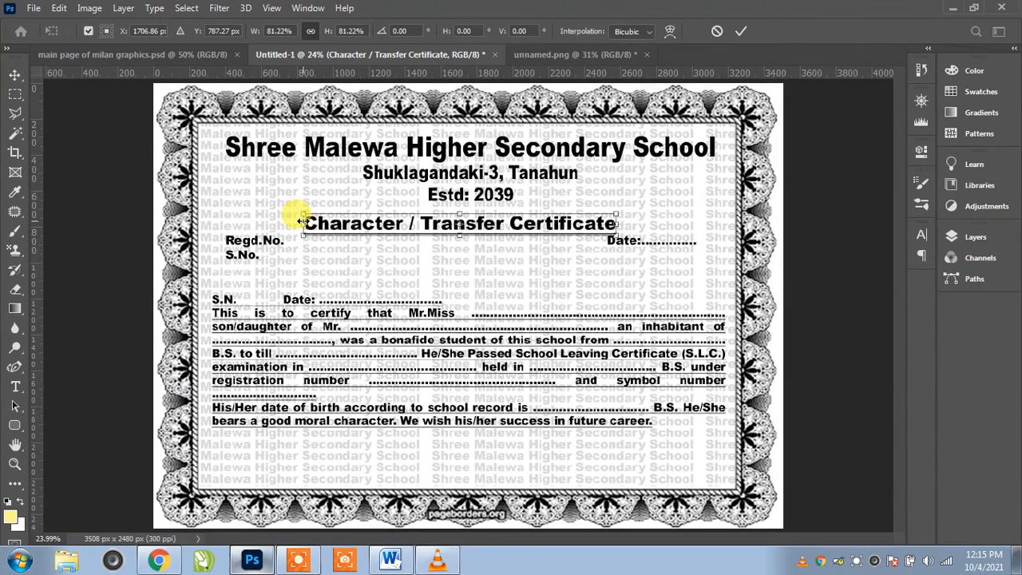
{"action": "key", "text": "Return"}
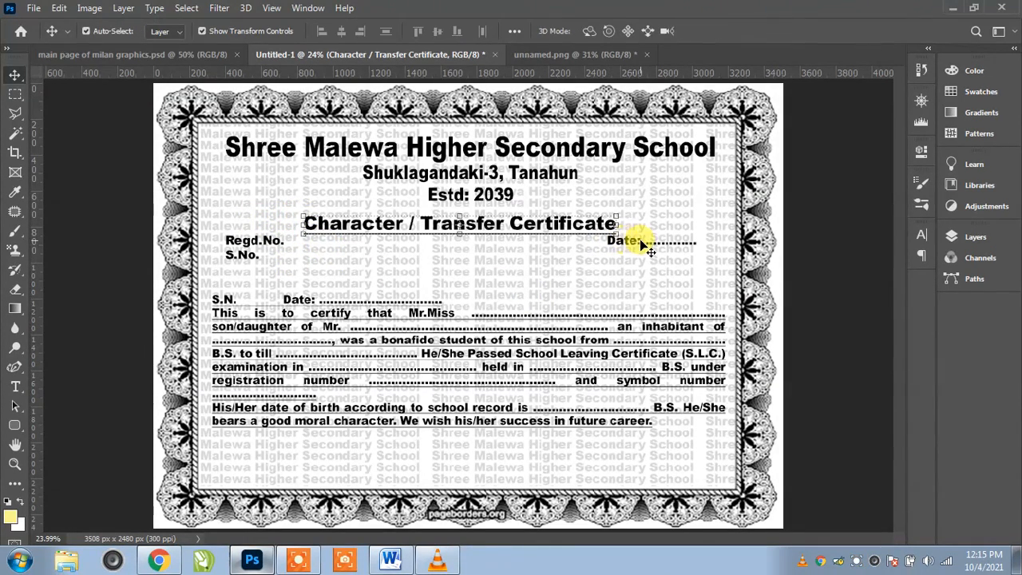
Step: Nudge the Regd.No./S.No./Date block slightly down, away from the certificate title
{"action": "left_click", "coordinate": [660, 246]}
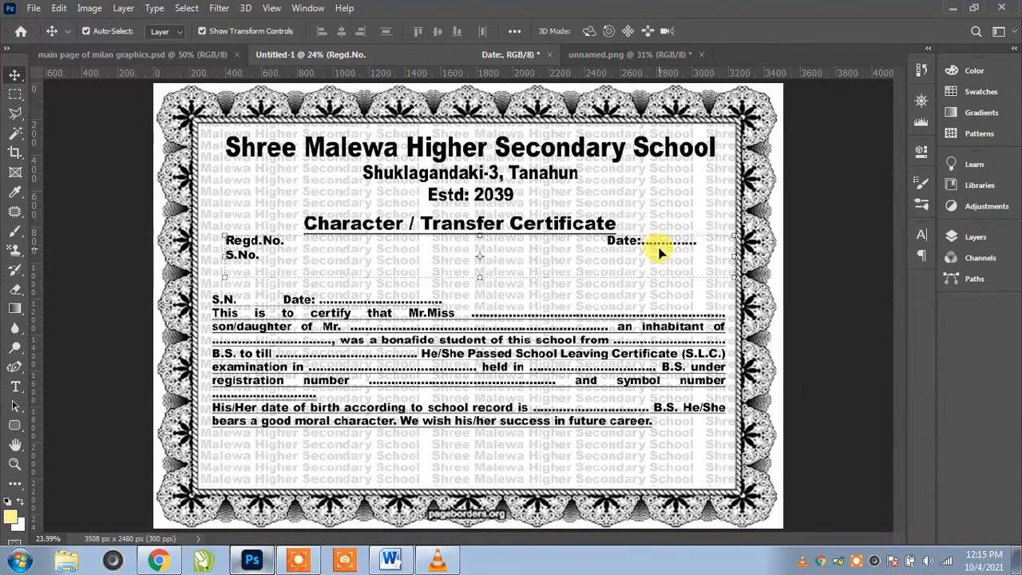
{"action": "key", "text": "Down"}
{"action": "key", "text": "Down"}
{"action": "key", "text": "Down"}
{"action": "key", "text": "Down"}
{"action": "key", "text": "Down"}
{"action": "key", "text": "Down"}
{"action": "key", "text": "Down"}
{"action": "key", "text": "Down"}
{"action": "key", "text": "Down"}
{"action": "key", "text": "Down"}
{"action": "key", "text": "Down"}
{"action": "key", "text": "Down"}
{"action": "key", "text": "Down"}
{"action": "key", "text": "Down"}
{"action": "key", "text": "Down"}
{"action": "key", "text": "Down"}
{"action": "key", "text": "Down"}
{"action": "key", "text": "Down"}
{"action": "key", "text": "Down"}
{"action": "key", "text": "Down"}
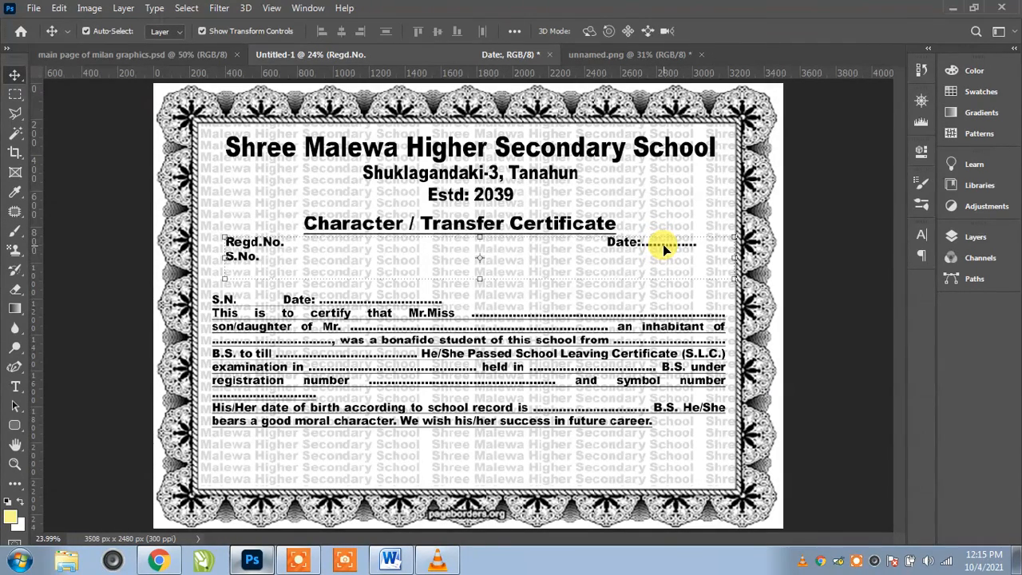
Step: Move the certificate wording up below the S.No. line and nudge it vertically to leave a small gap
{"action": "left_click", "coordinate": [424, 315]}
{"action": "left_click_drag", "start_coordinate": [425, 315], "coordinate": [427, 293]}
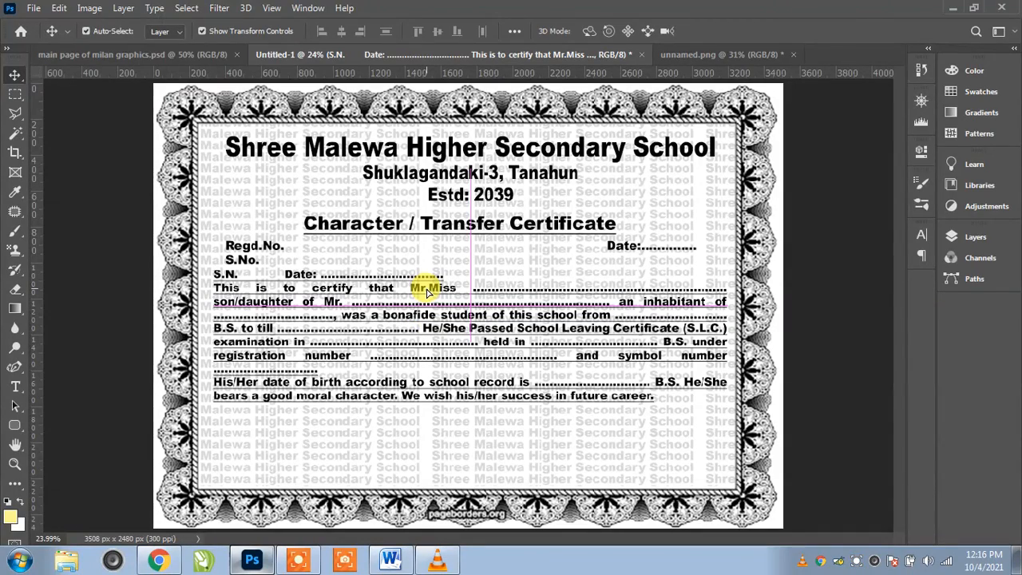
{"action": "key", "text": "Down"}
{"action": "key", "text": "Down"}
{"action": "key", "text": "Down"}
{"action": "key", "text": "Down"}
{"action": "key", "text": "Down"}
{"action": "key", "text": "Down"}
{"action": "key", "text": "Down"}
{"action": "key", "text": "Down"}
{"action": "key", "text": "Down"}
{"action": "key", "text": "Down"}
{"action": "key", "text": "Down"}
{"action": "key", "text": "Down"}
{"action": "key", "text": "Down"}
{"action": "key", "text": "Down"}
{"action": "key", "text": "Down"}
{"action": "key", "text": "Down"}
{"action": "key", "text": "Down"}
{"action": "key", "text": "Down"}
{"action": "key", "text": "Down"}
{"action": "key", "text": "Down"}
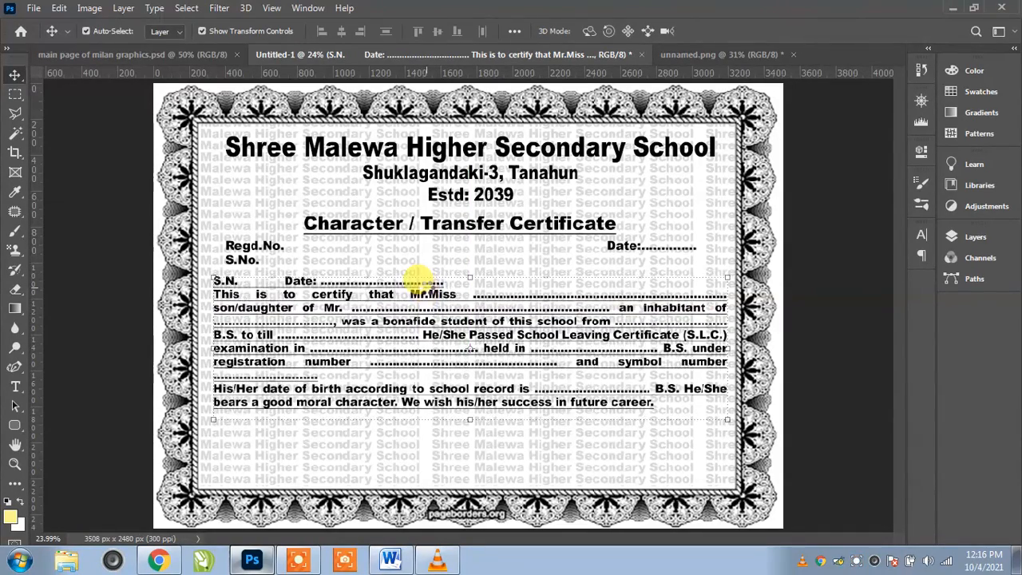
{"action": "key", "text": "Down"}
{"action": "key", "text": "Down"}
{"action": "key", "text": "Down"}
{"action": "key", "text": "Down"}
{"action": "key", "text": "Down"}
{"action": "key", "text": "Down"}
{"action": "key", "text": "Down"}
{"action": "key", "text": "Down"}
{"action": "key", "text": "Up"}
{"action": "key", "text": "Up"}
{"action": "key", "text": "Up"}
{"action": "key", "text": "Up"}
{"action": "key", "text": "Up"}
{"action": "key", "text": "Up"}
{"action": "key", "text": "Up"}
{"action": "key", "text": "Up"}
{"action": "key", "text": "Up"}
{"action": "key", "text": "Up"}
{"action": "key", "text": "Up"}
{"action": "key", "text": "Up"}
{"action": "key", "text": "Up"}
{"action": "key", "text": "Up"}
{"action": "key", "text": "Up"}
{"action": "key", "text": "Up"}
{"action": "key", "text": "Up"}
{"action": "key", "text": "Up"}
{"action": "key", "text": "Up"}
{"action": "key", "text": "Up"}
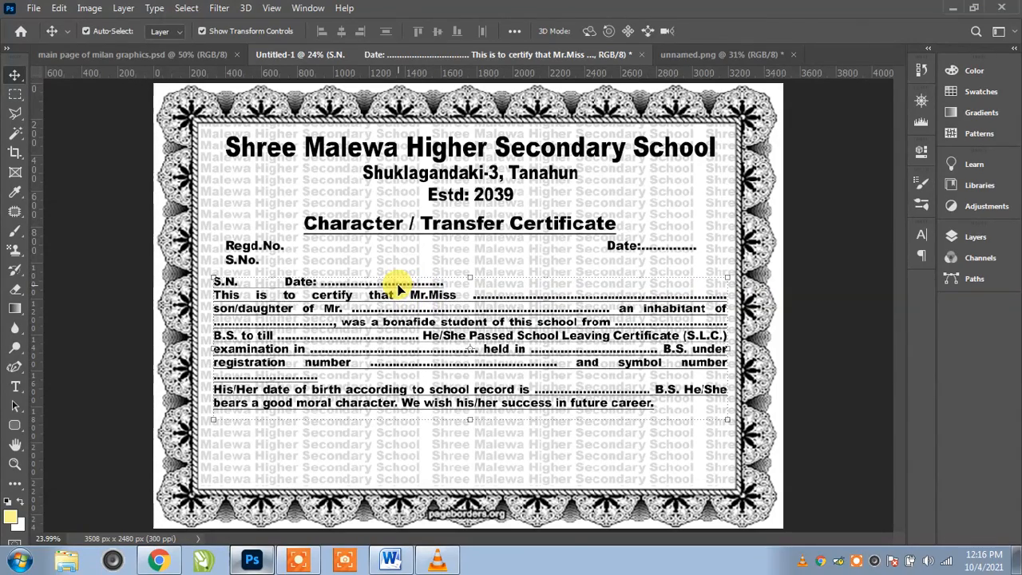
Step: Delete the duplicate "S.N. Date:" line and its empty line from the start of the certificate wording
{"action": "double_click", "coordinate": [397, 290]}
{"action": "left_click", "coordinate": [327, 388]}
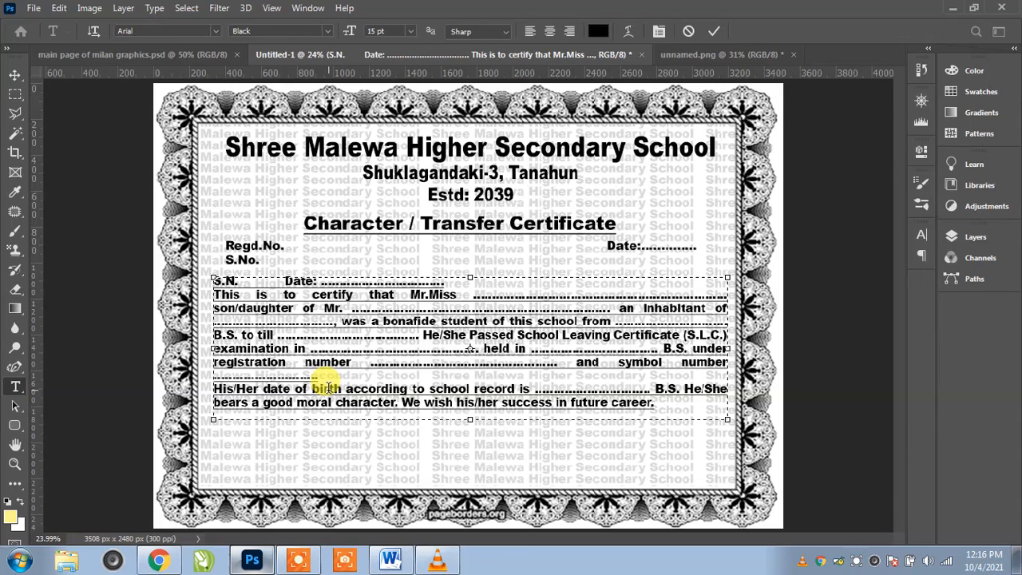
{"action": "key", "text": "shift+End"}
{"action": "key", "text": "BackSpace"}
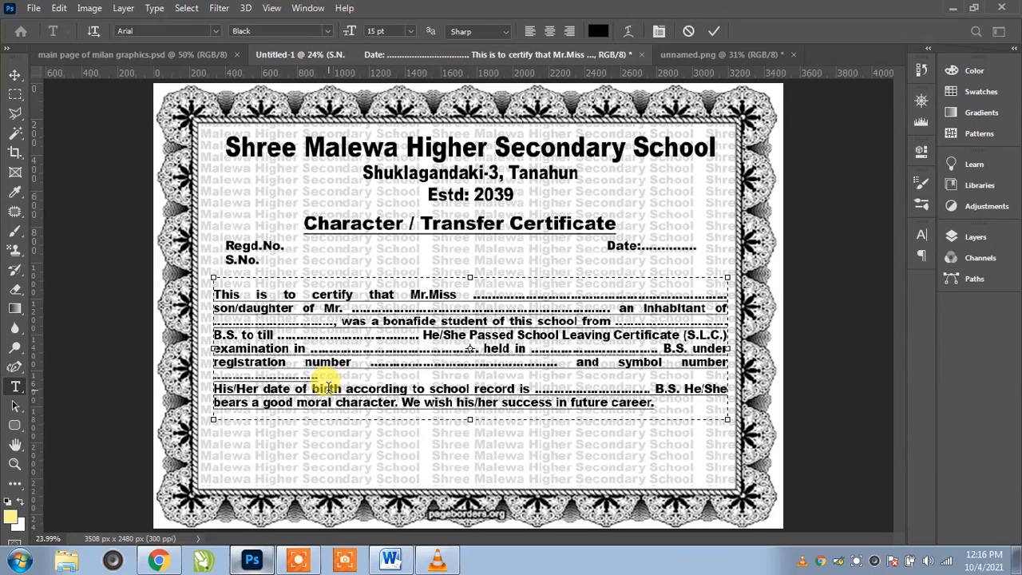
{"action": "key", "text": "Delete"}
{"action": "left_click", "coordinate": [14, 74]}
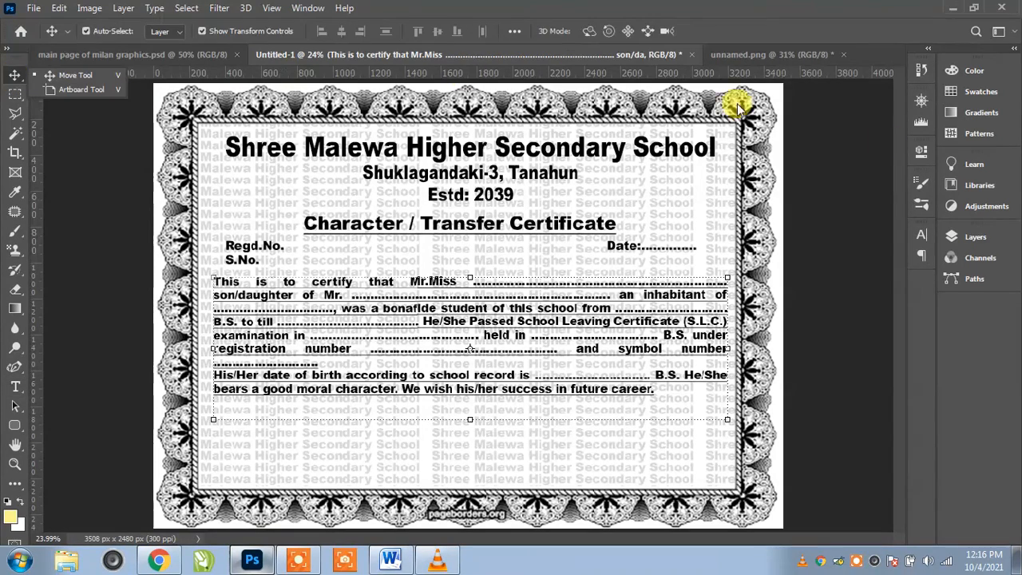
Step: Remove the underline from all of the certificate wording and commit the text
{"action": "double_click", "coordinate": [489, 393]}
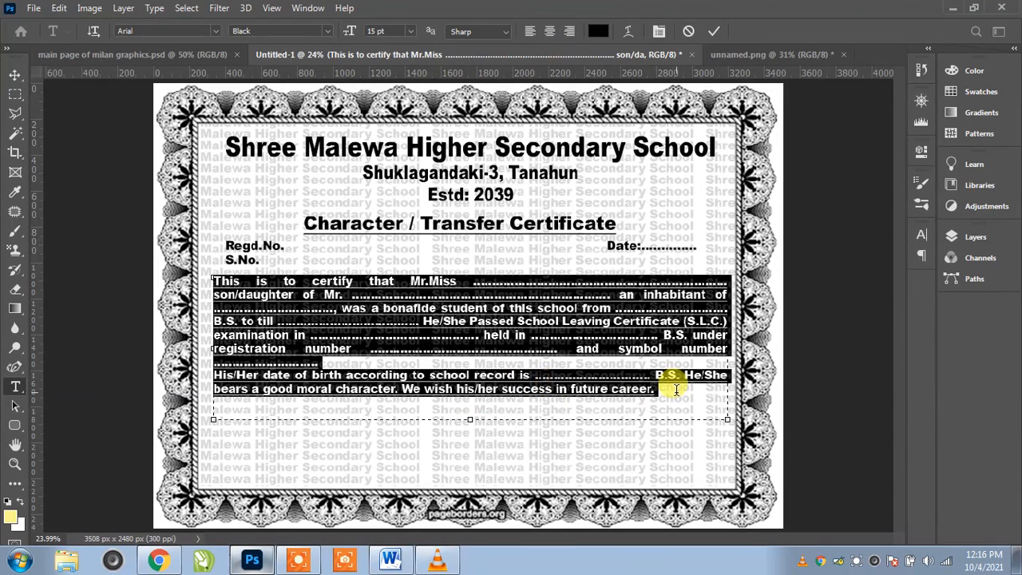
{"action": "left_click", "coordinate": [677, 389]}
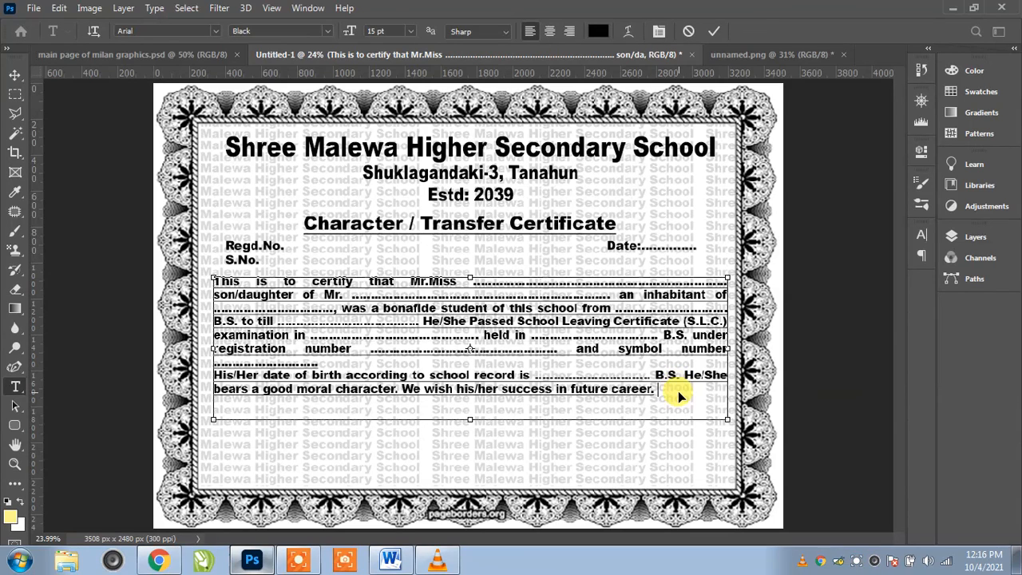
{"action": "key", "text": "ctrl+a"}
{"action": "left_click", "coordinate": [920, 233]}
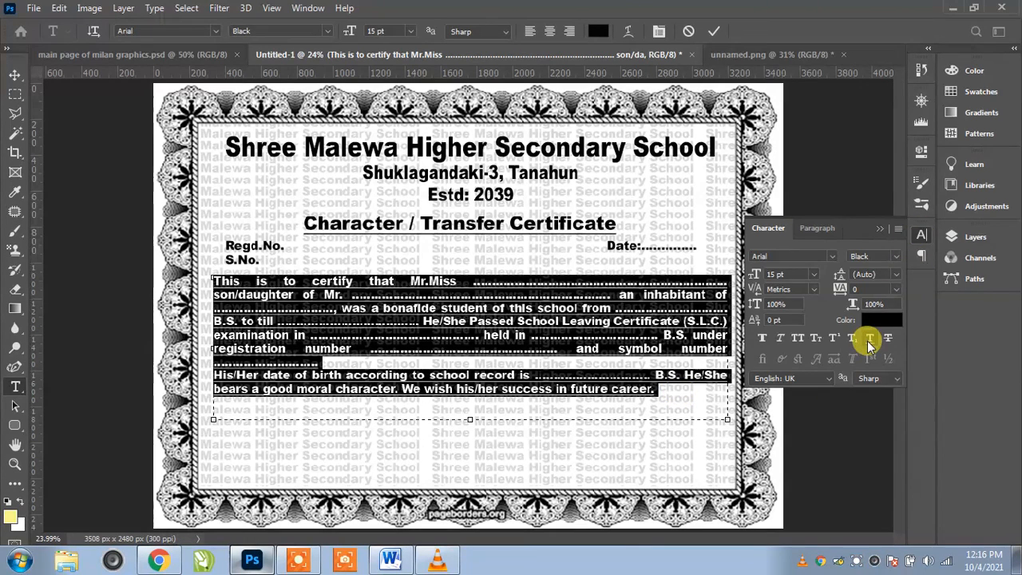
{"action": "left_click", "coordinate": [880, 228]}
{"action": "left_click", "coordinate": [15, 74]}
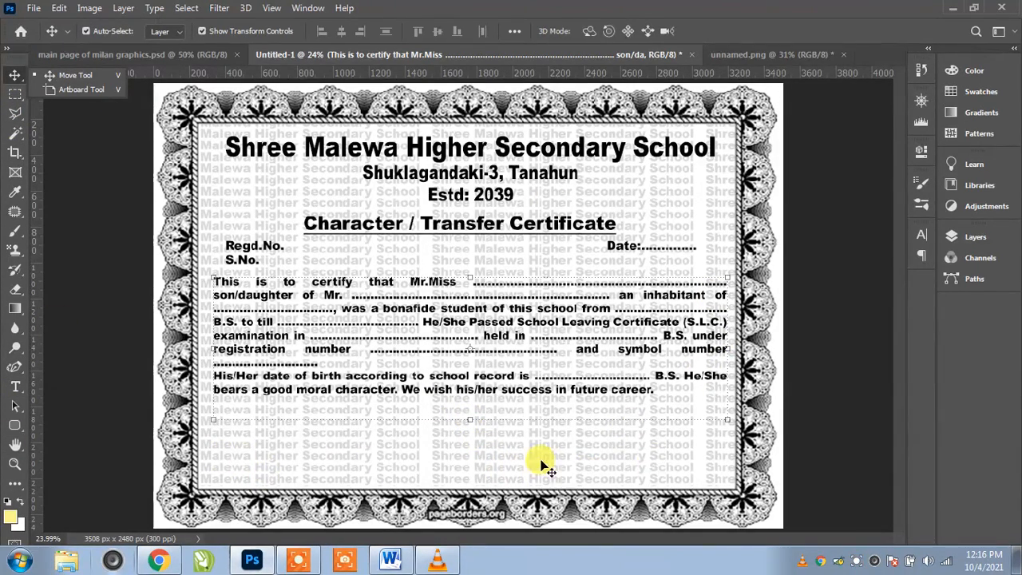
Step: Add a signature text below the certificate wording, with a line of underscores and "Prepared by" beneath it
{"action": "left_click", "coordinate": [16, 389]}
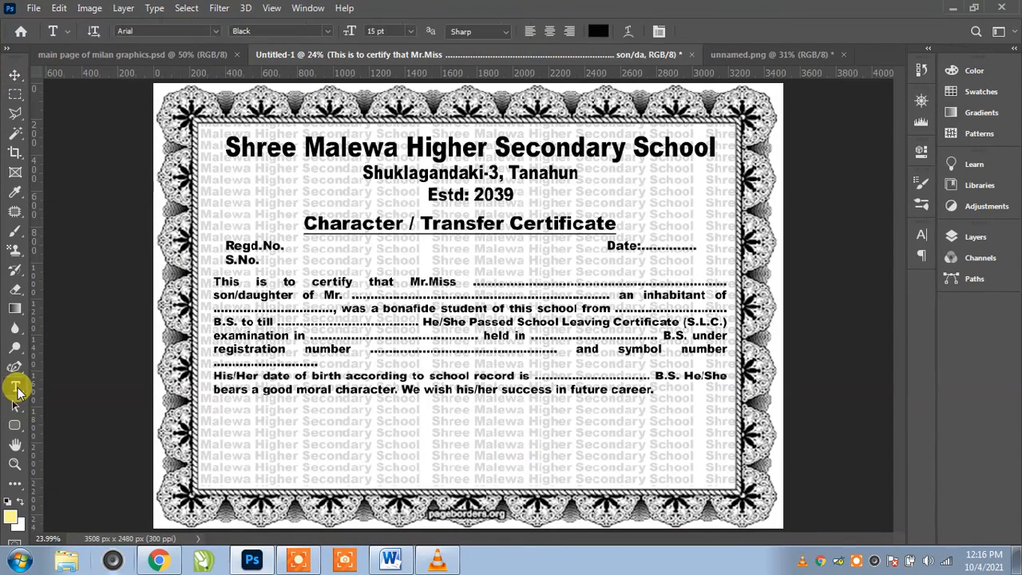
{"action": "left_click", "coordinate": [233, 436]}
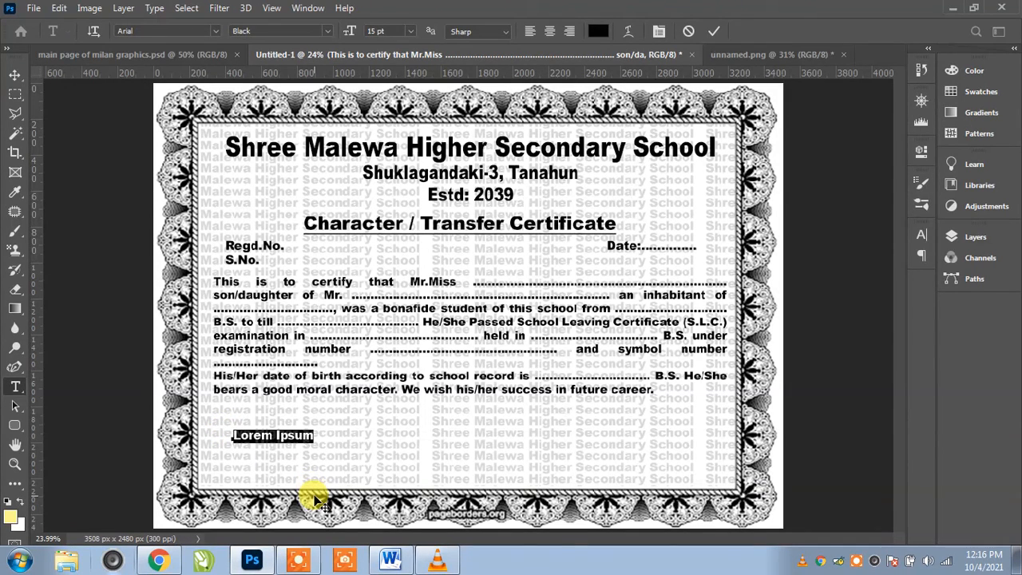
{"action": "type", "text": "__________________"}
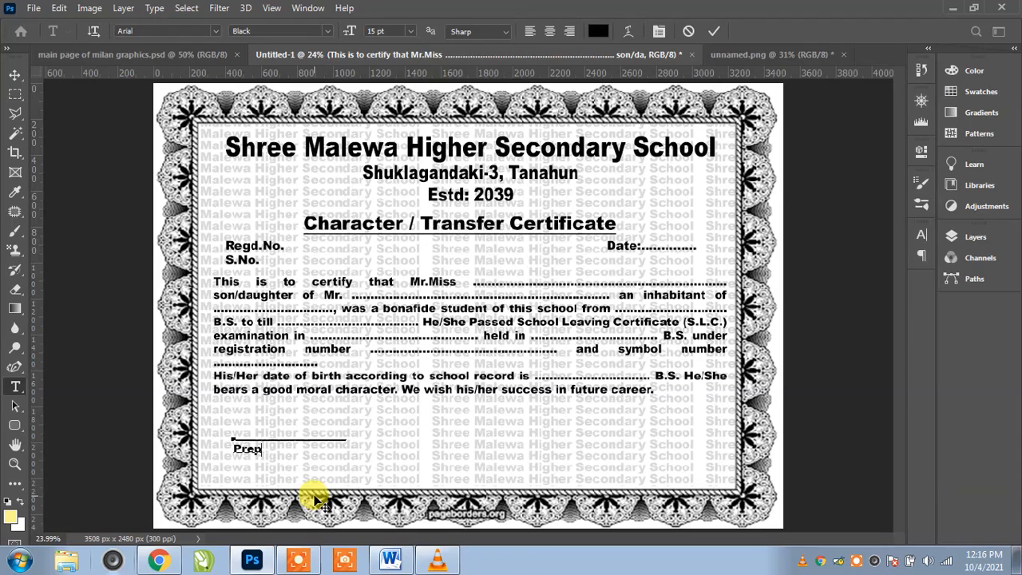
Step: Centre-align the "Prepared by" signature text and move it to the certificate's lower-left corner inside the border
{"action": "key", "text": "ctrl+a"}
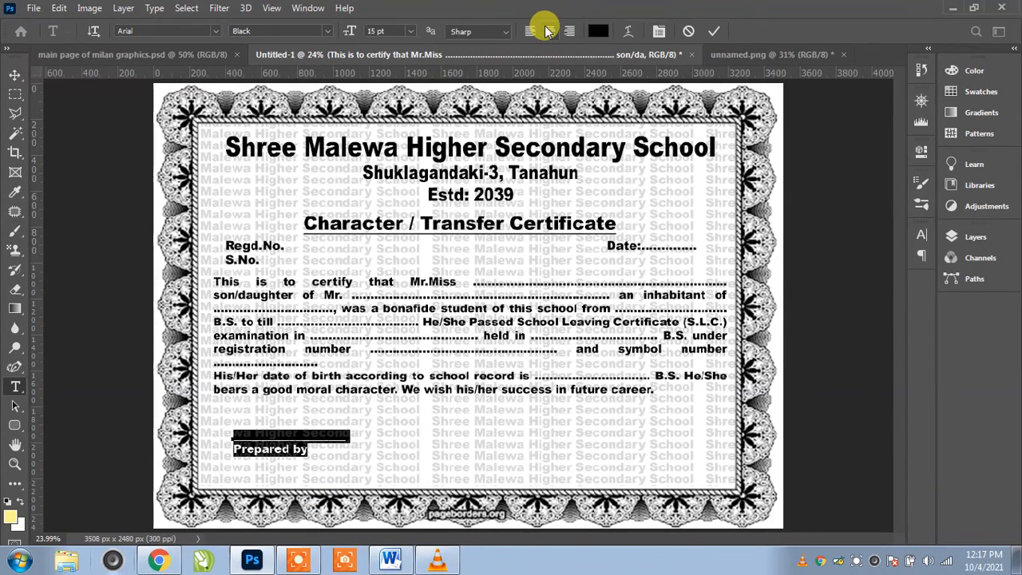
{"action": "left_click", "coordinate": [548, 31]}
{"action": "left_click", "coordinate": [15, 74]}
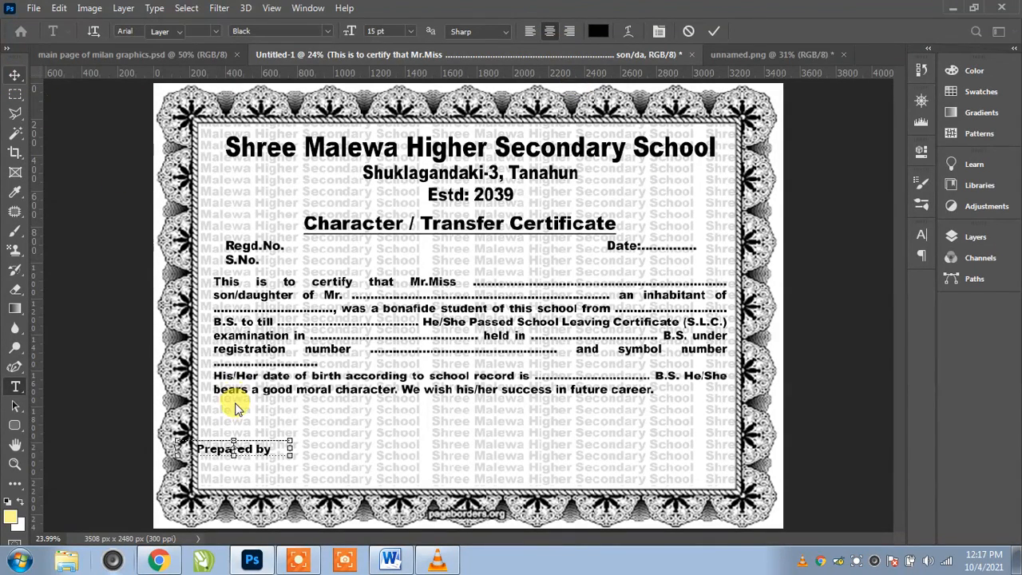
{"action": "left_click_drag", "start_coordinate": [274, 455], "coordinate": [302, 466]}
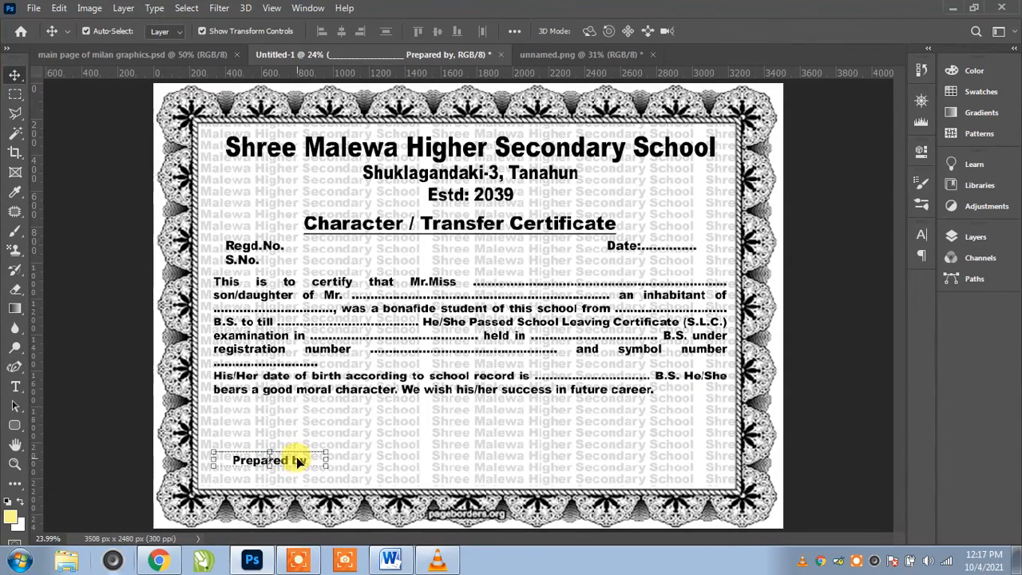
Step: Duplicate the "Prepared by" signature text to the bottom centre of the certificate and change the copy's label to "Checked by"
{"action": "left_click_drag", "start_coordinate": [294, 467], "coordinate": [489, 468]}
{"action": "double_click", "coordinate": [489, 468]}
{"action": "left_click", "coordinate": [506, 465]}
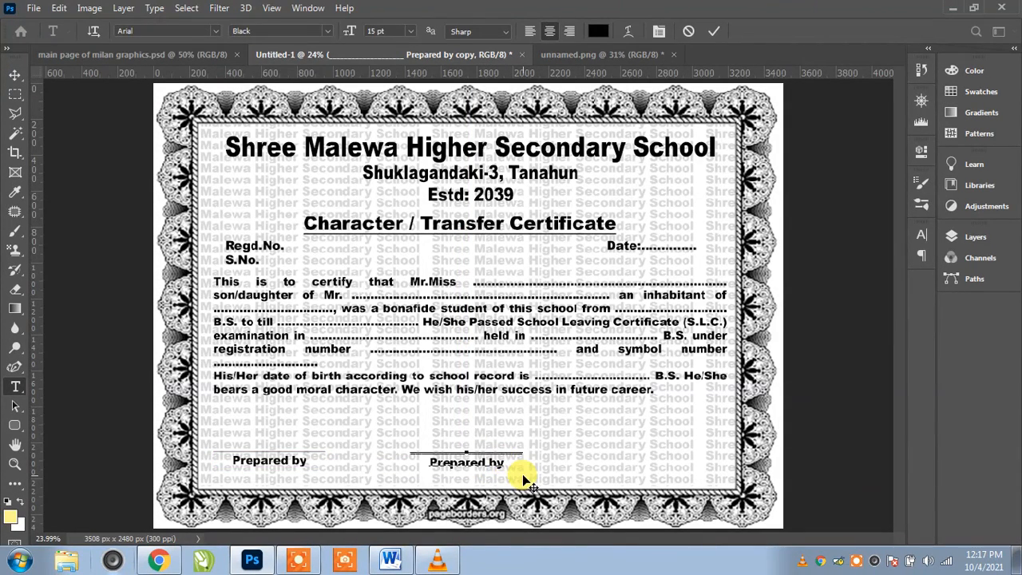
{"action": "key", "text": "ctrl+a"}
{"action": "type", "text": "Checked by"}
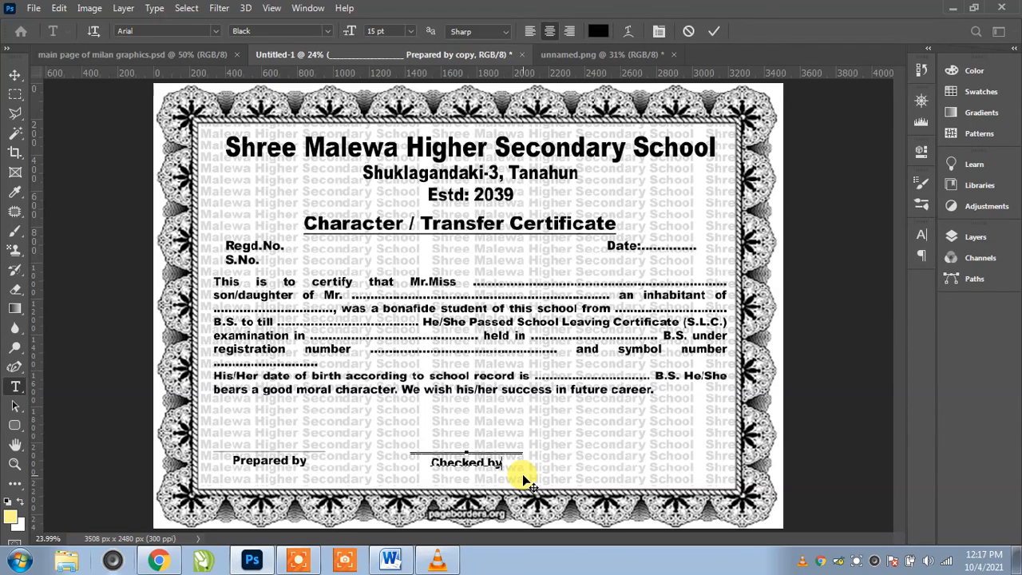
{"action": "left_click", "coordinate": [14, 74]}
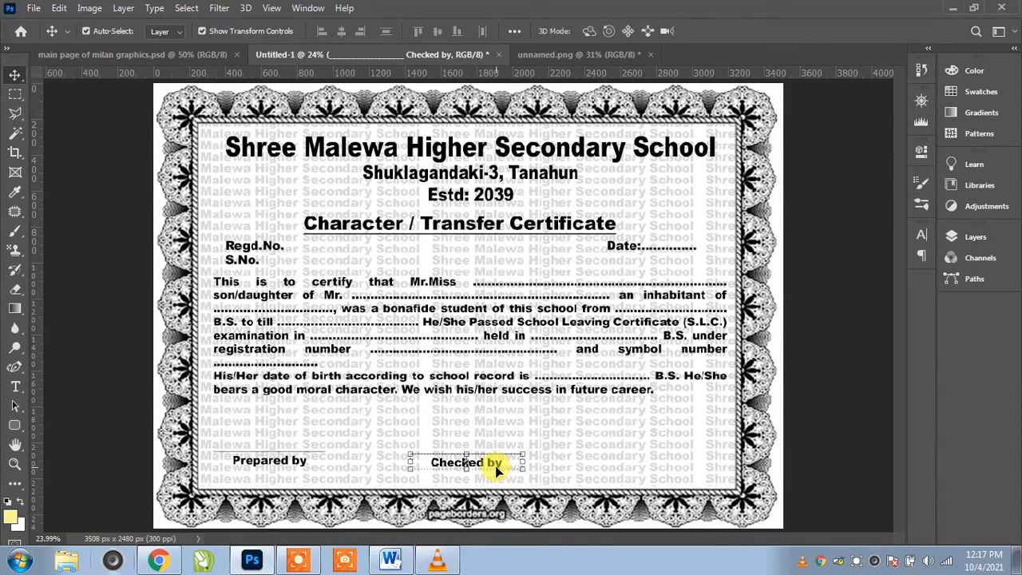
Step: Duplicate the "Checked by" signature text towards the certificate's lower-right corner and change the copy's label to "Principal"
{"action": "left_click_drag", "start_coordinate": [498, 466], "coordinate": [669, 469]}
{"action": "left_click", "coordinate": [674, 464]}
{"action": "double_click", "coordinate": [674, 464]}
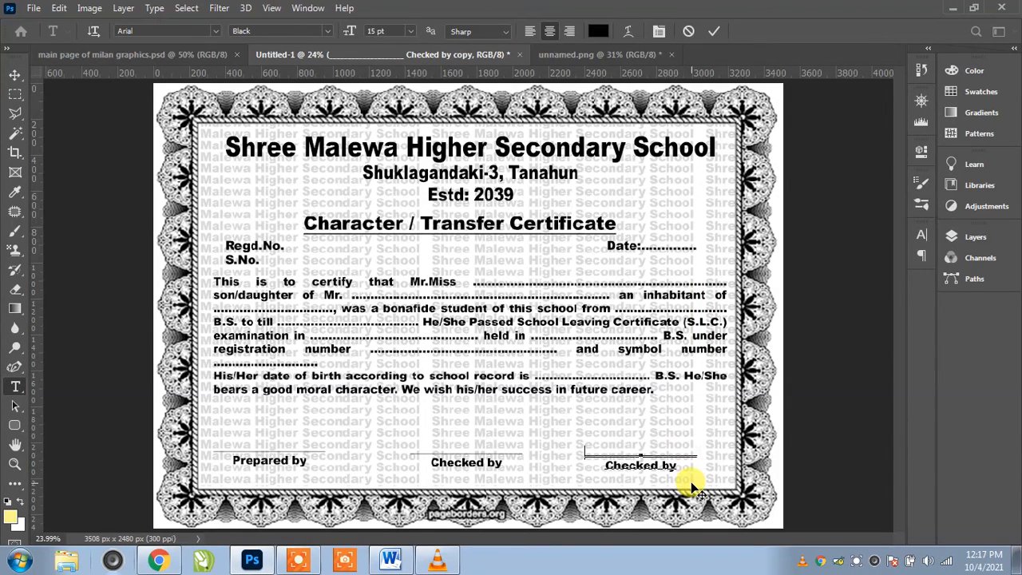
{"action": "key", "text": "ctrl+a"}
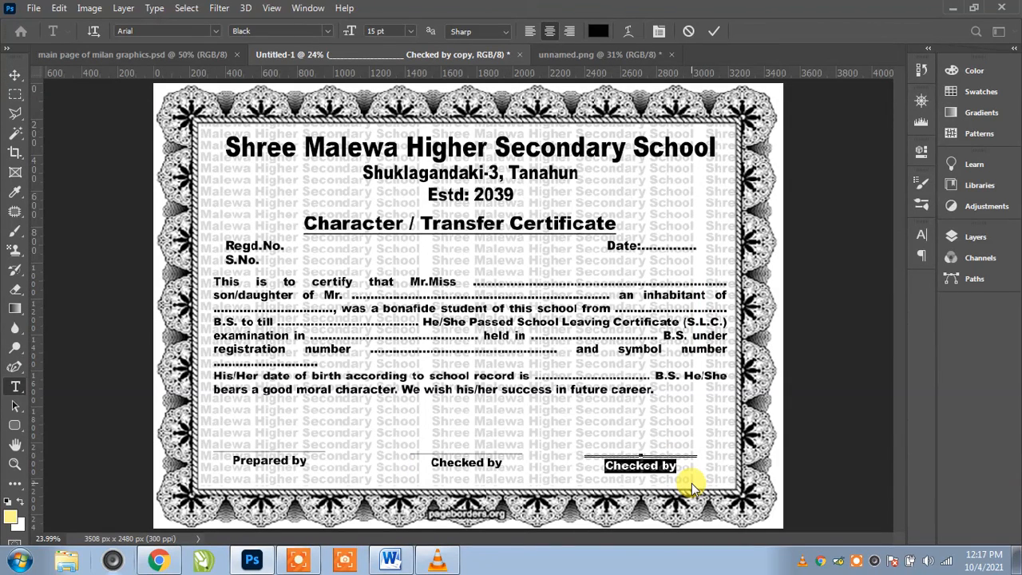
{"action": "type", "text": "Principal"}
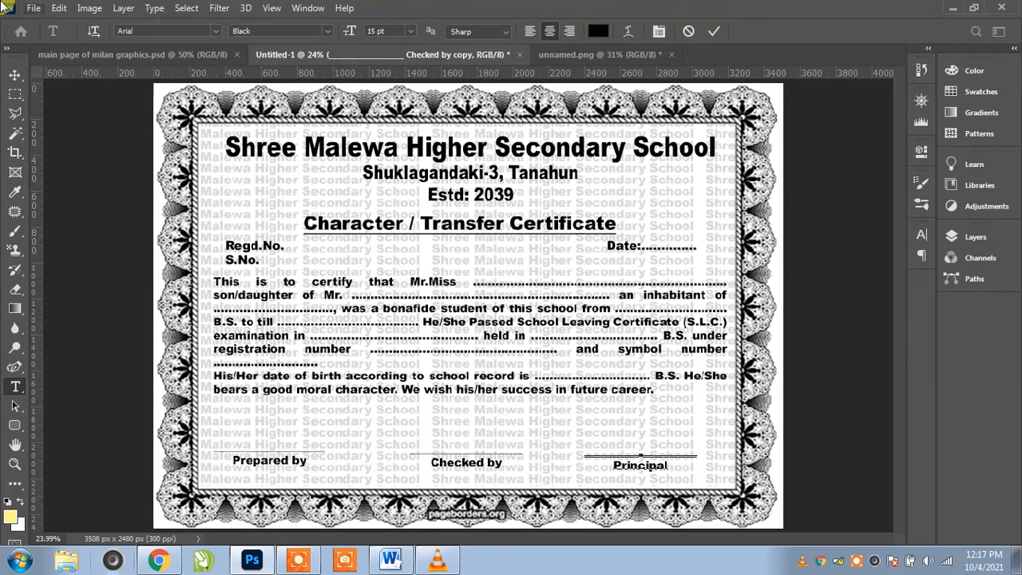
{"action": "left_click", "coordinate": [15, 74]}
Step: Align the bottom edges of the "Prepared by", "Checked by" and "Principal" signature texts, leaving nothing selected
{"action": "left_click", "coordinate": [304, 464]}
{"action": "left_click", "coordinate": [458, 468], "text": "shift"}
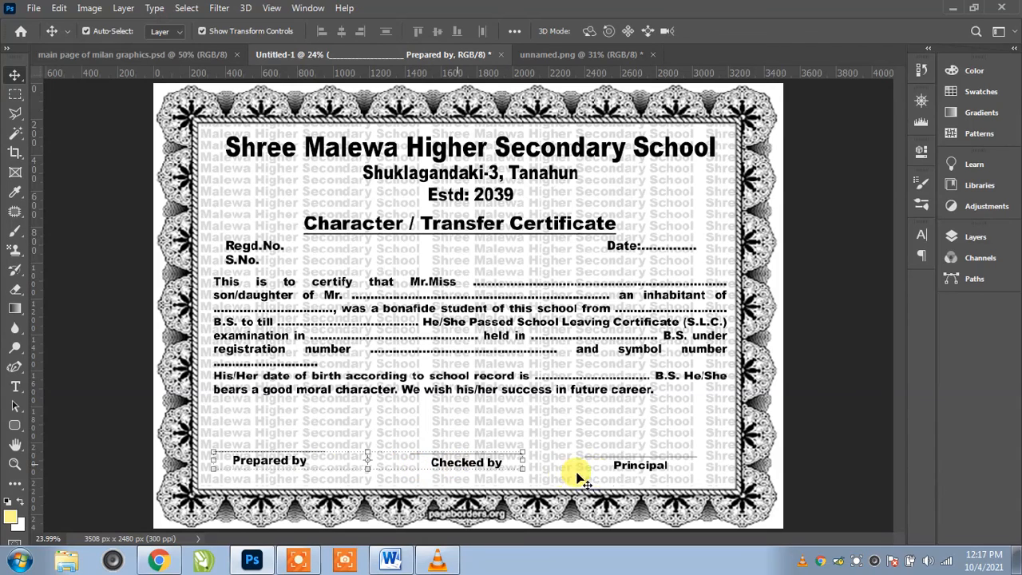
{"action": "left_click", "coordinate": [456, 34]}
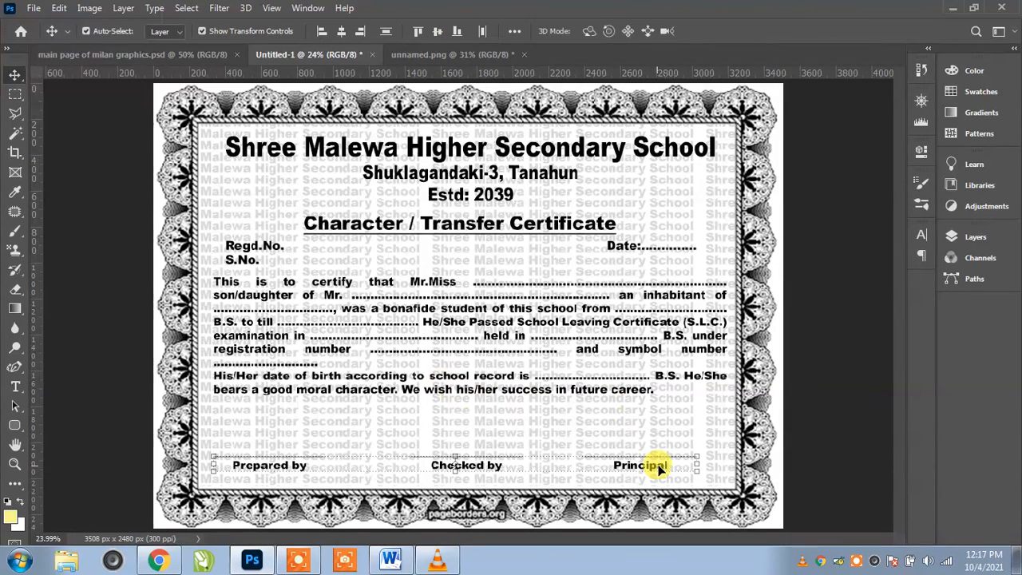
{"action": "left_click", "coordinate": [715, 439]}
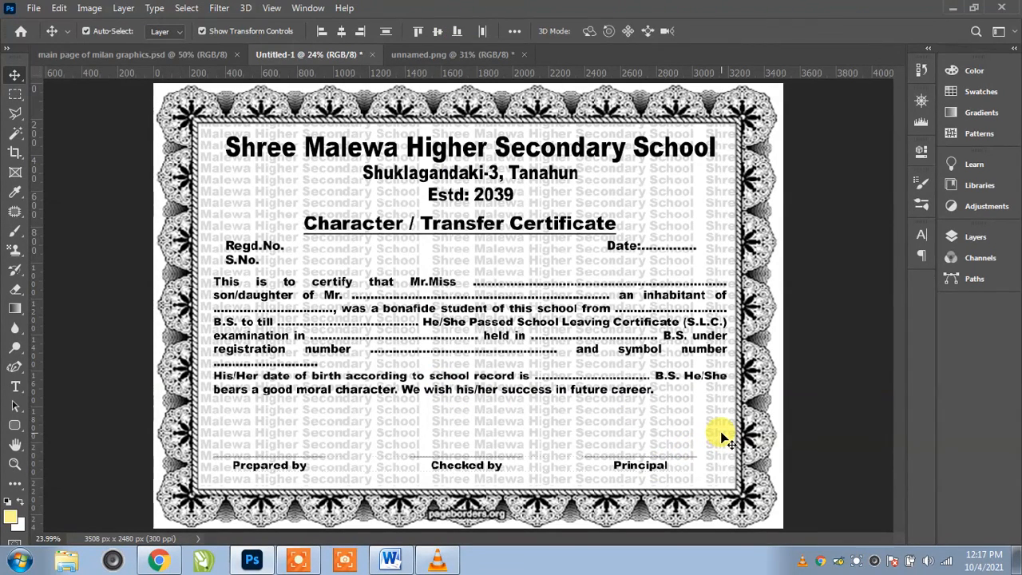
Step: Nudge the "Principal" signature text horizontally to the right until its line nearly reaches the inner border
{"action": "left_click", "coordinate": [645, 466]}
{"action": "key", "text": "shift+Right"}
{"action": "key", "text": "shift+Right"}
{"action": "key", "text": "shift+Right"}
{"action": "key", "text": "shift+Right"}
{"action": "key", "text": "shift+Right"}
{"action": "key", "text": "shift+Right"}
{"action": "key", "text": "shift+Right"}
{"action": "key", "text": "shift+Right"}
{"action": "key", "text": "shift+Right"}
{"action": "key", "text": "shift+Right"}
{"action": "key", "text": "shift+Right"}
{"action": "key", "text": "shift+Right"}
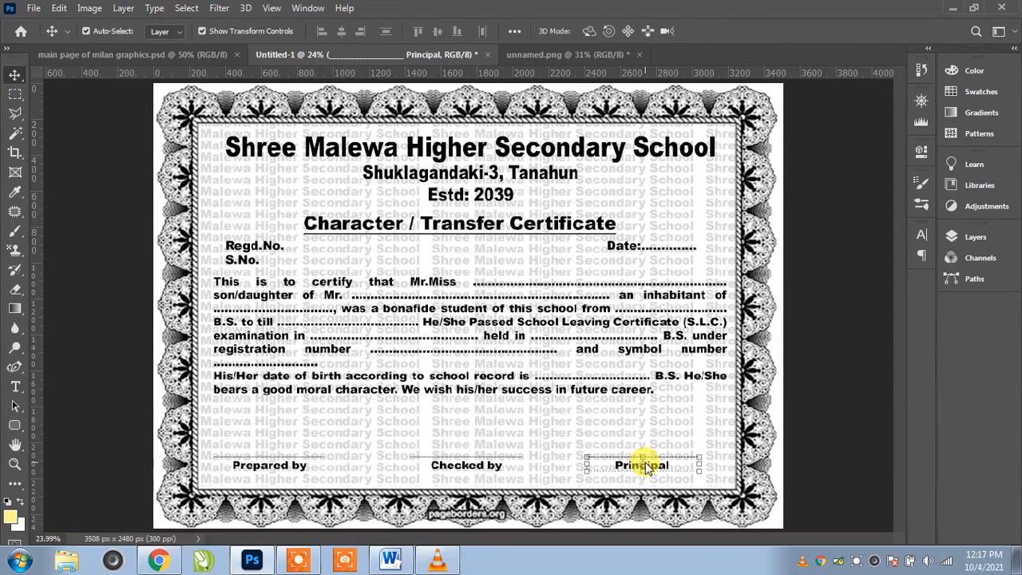
{"action": "key", "text": "shift+Right"}
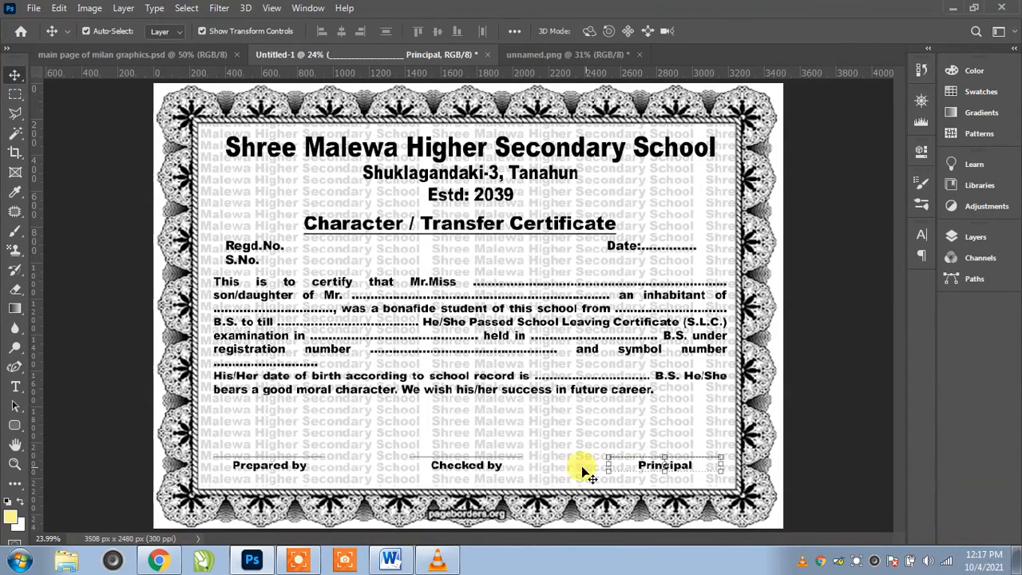
Step: Distribute the three signature texts evenly across the certificate's width
{"action": "left_click", "coordinate": [492, 469], "text": "shift"}
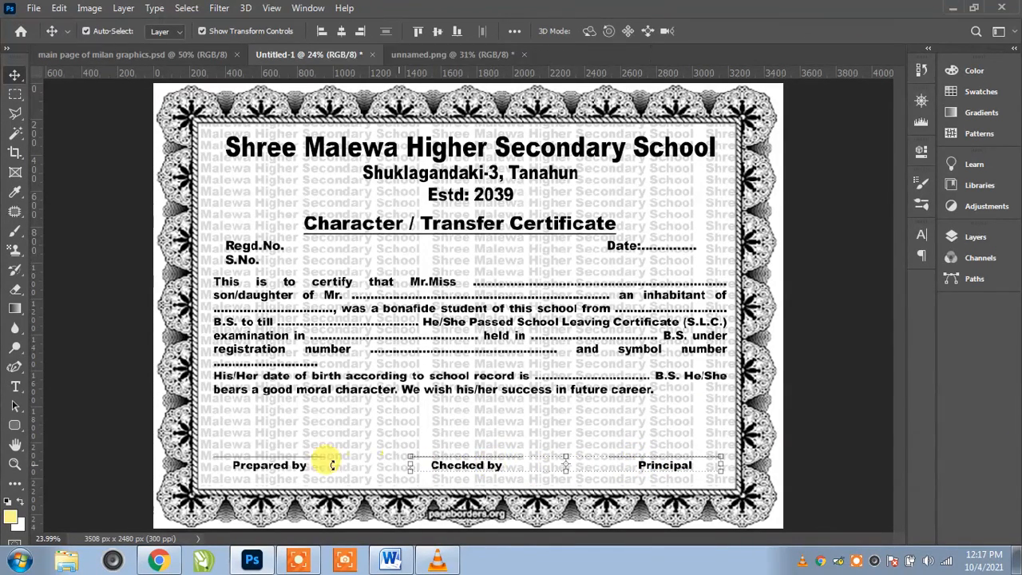
{"action": "left_click", "coordinate": [301, 471], "text": "shift"}
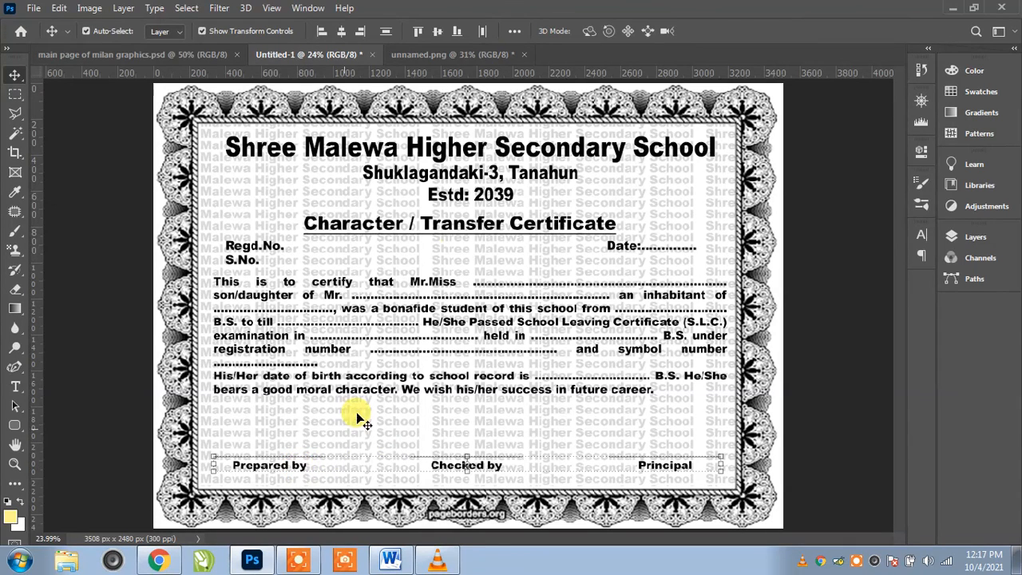
{"action": "left_click", "coordinate": [485, 33]}
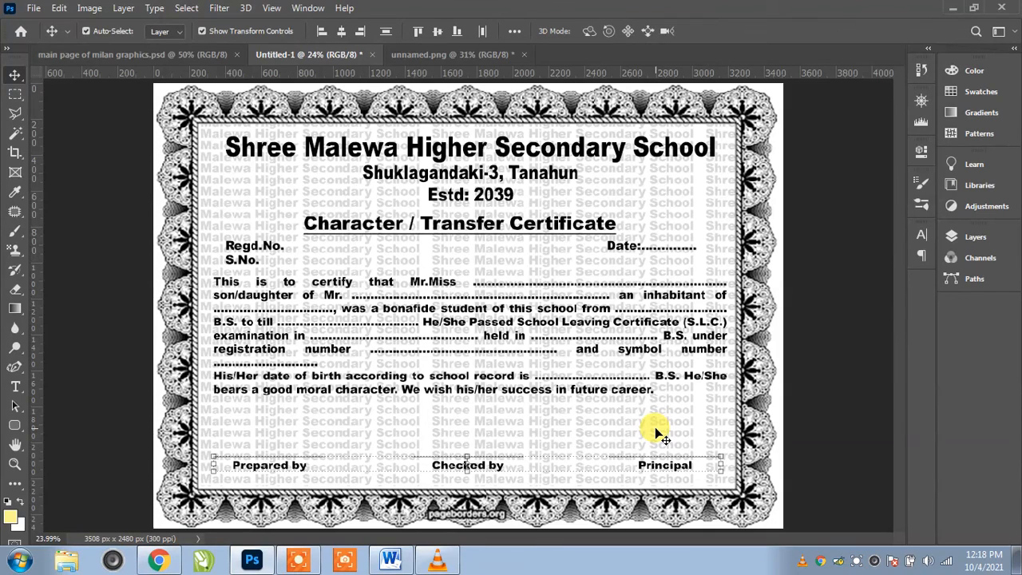
Step: Draw a nearly square rectangle of about 355 by 343 px above the Date field, right of the school address
{"action": "left_click", "coordinate": [14, 425]}
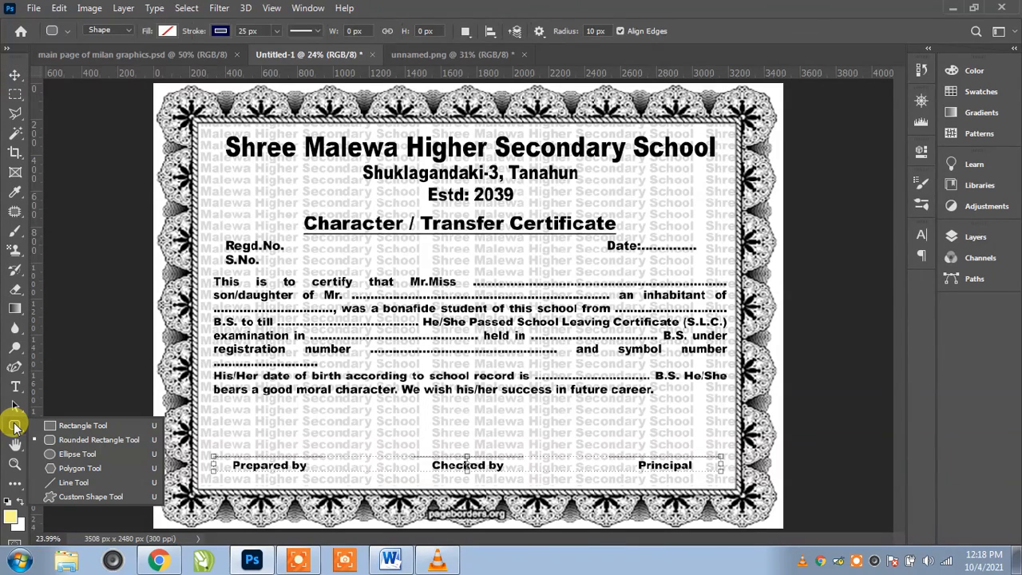
{"action": "left_click", "coordinate": [64, 420]}
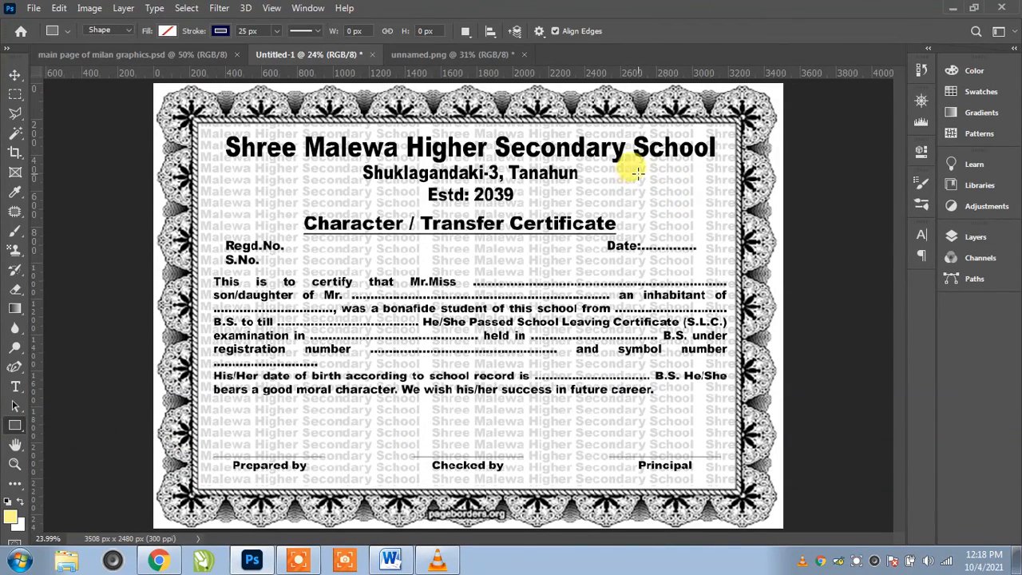
{"action": "left_click_drag", "start_coordinate": [639, 166], "coordinate": [705, 229]}
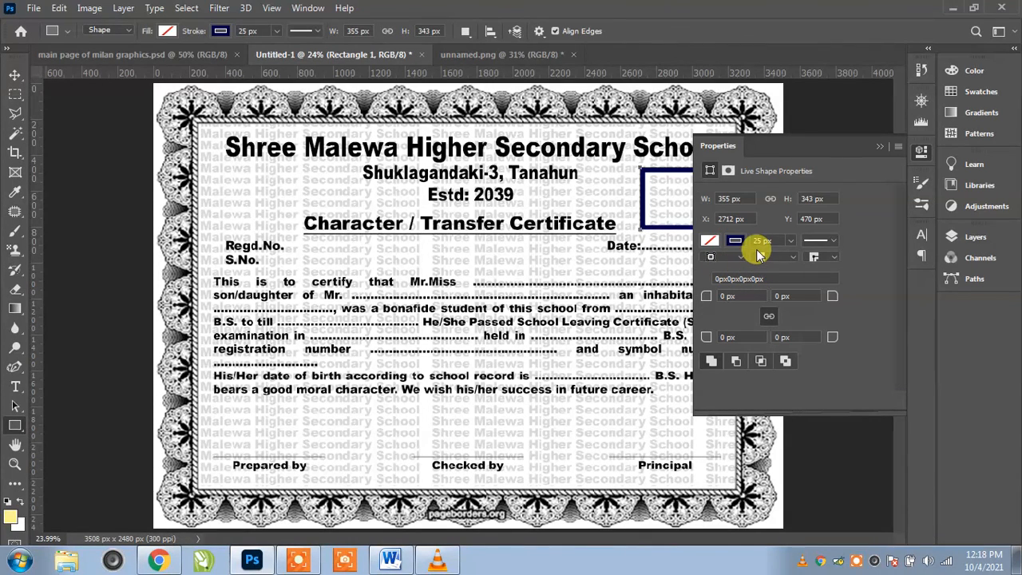
Step: Set the rectangle's stroke to 10 px and black, and deselect the shape
{"action": "left_click", "coordinate": [758, 240]}
{"action": "left_click", "coordinate": [735, 241]}
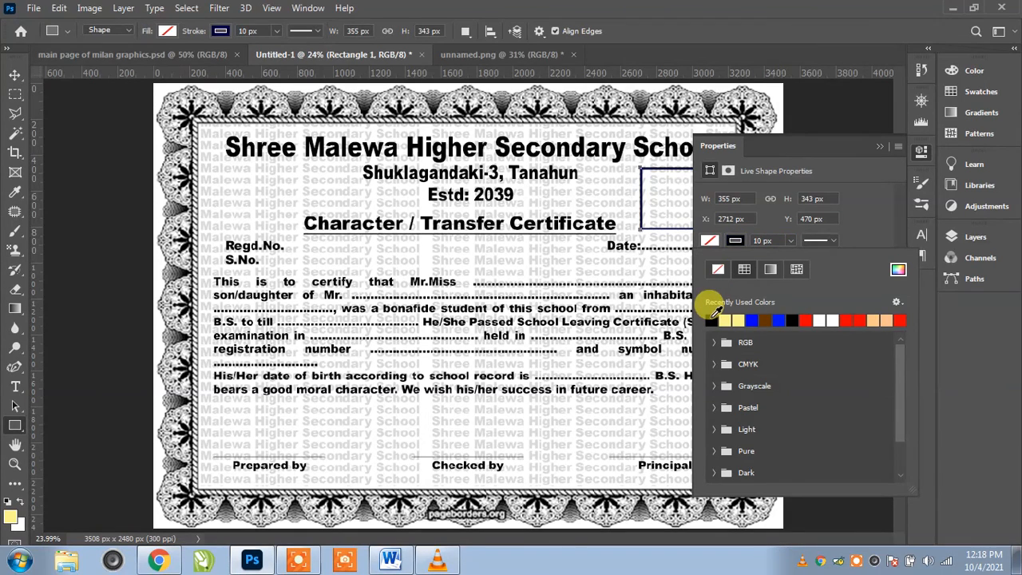
{"action": "left_click", "coordinate": [712, 319]}
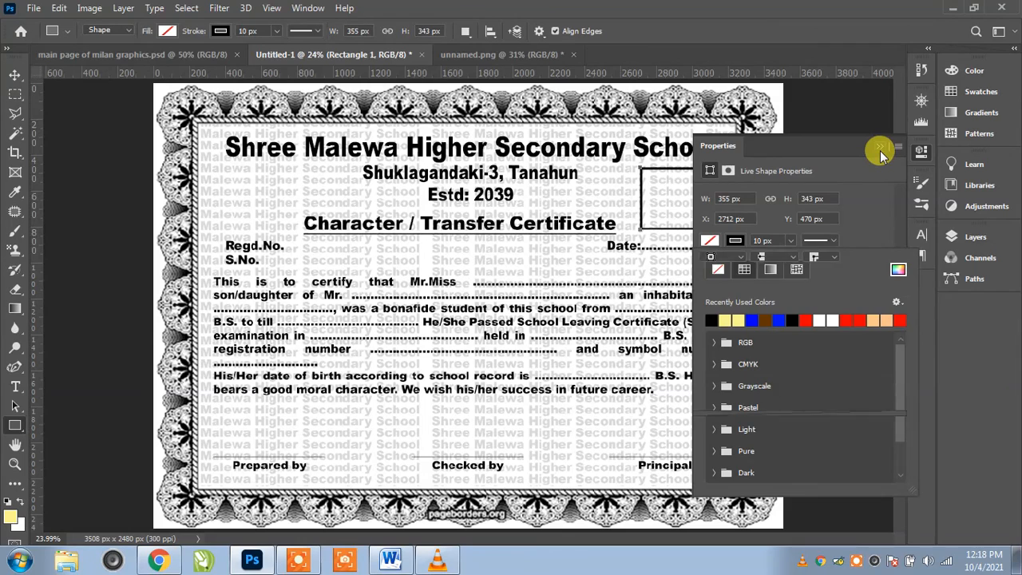
{"action": "left_click", "coordinate": [878, 148]}
{"action": "left_click", "coordinate": [15, 74]}
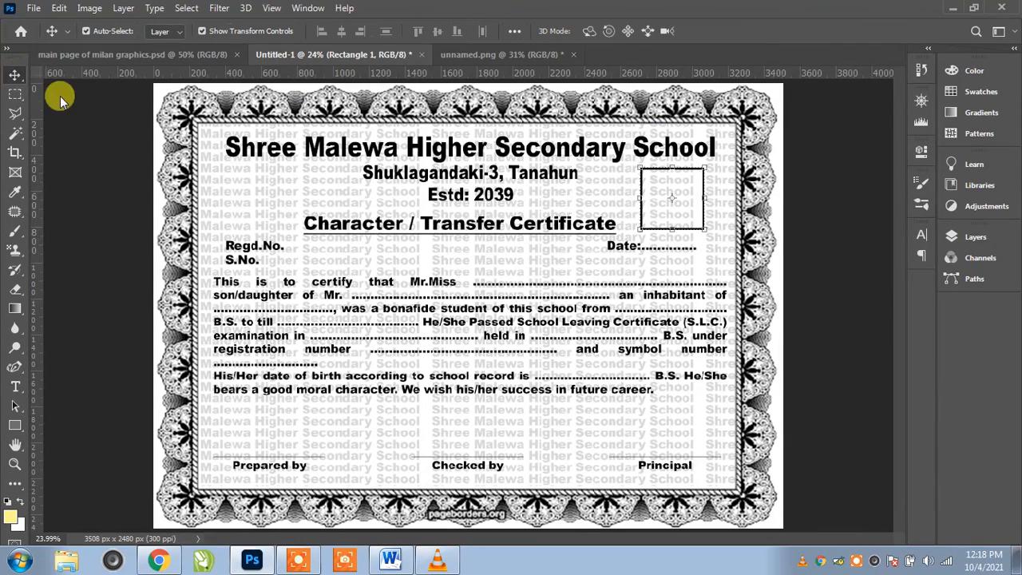
{"action": "left_click", "coordinate": [792, 444]}
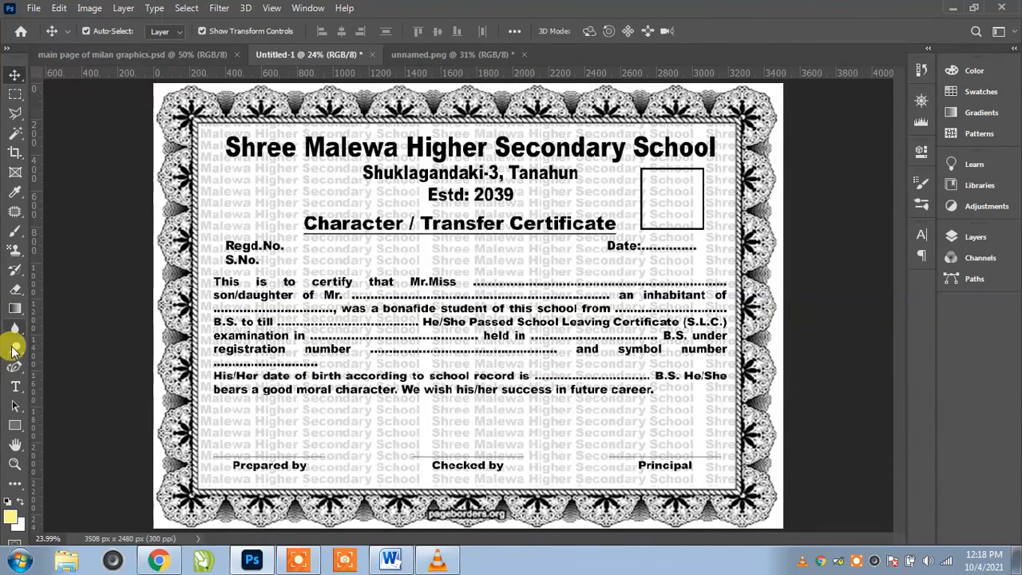
Step: Draw a flower custom shape of about 367 by 378 px above Regd.No., left of the school address
{"action": "left_click_drag", "start_coordinate": [14, 425], "coordinate": [53, 463]}
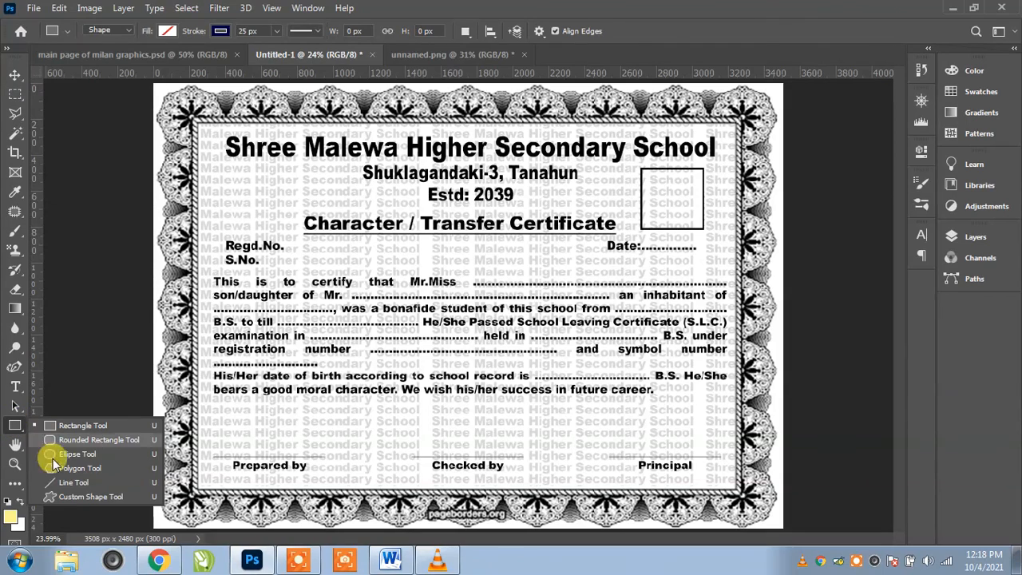
{"action": "left_click", "coordinate": [80, 496]}
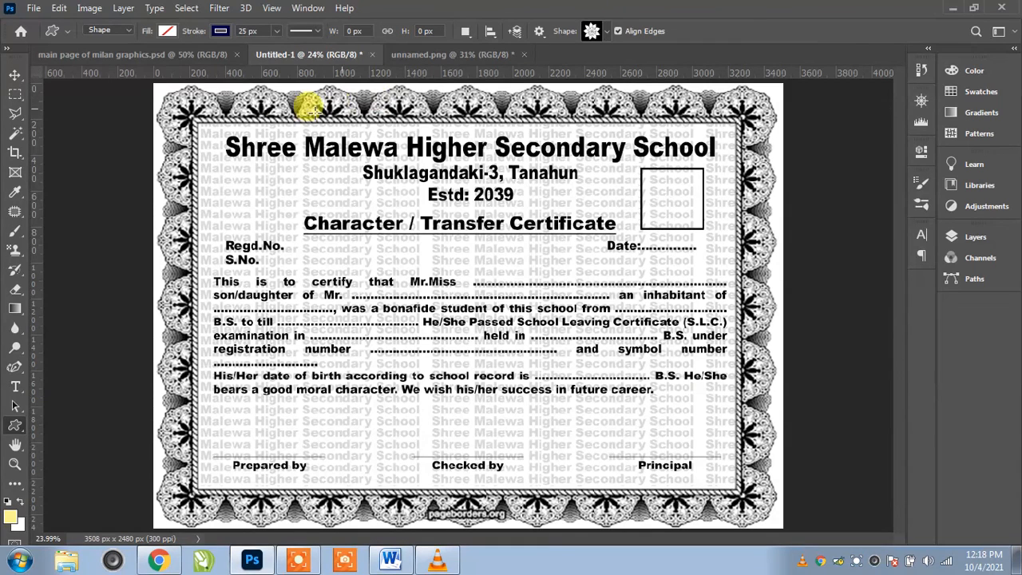
{"action": "left_click_drag", "start_coordinate": [215, 166], "coordinate": [280, 233]}
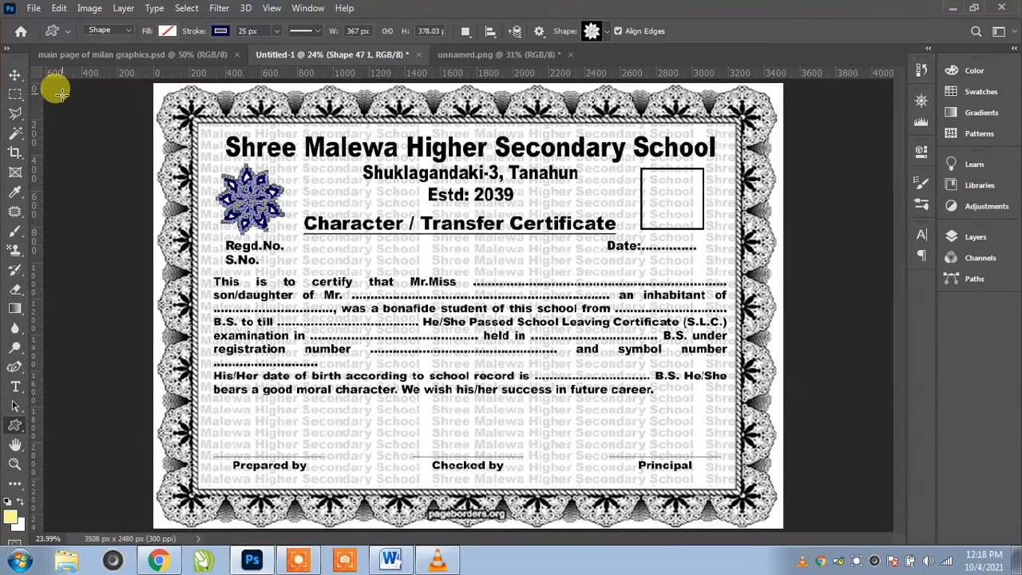
Step: Set the flower shape's stroke to black and 10 px, and deselect it
{"action": "left_click", "coordinate": [220, 30]}
{"action": "left_click", "coordinate": [127, 109]}
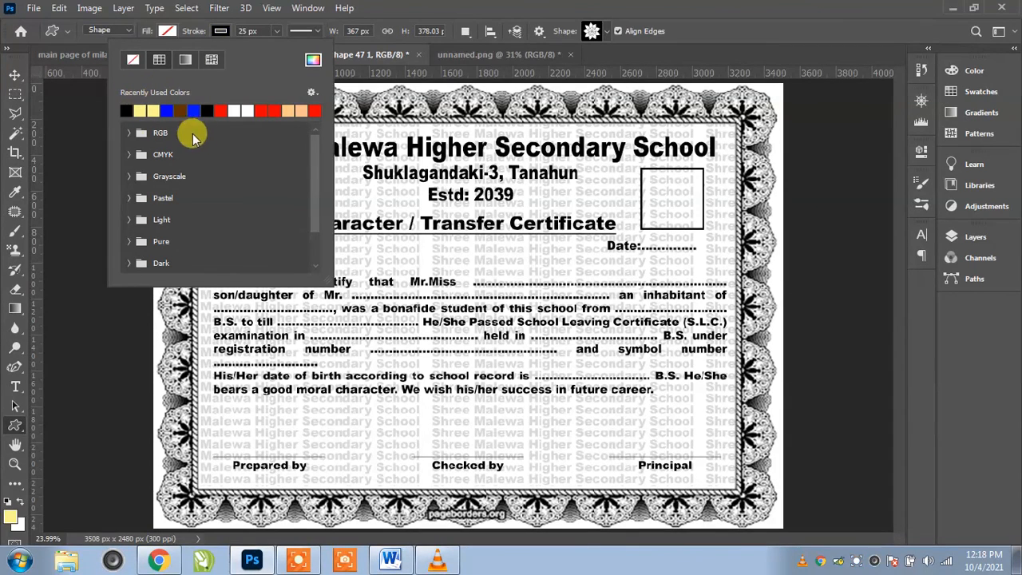
{"action": "left_click", "coordinate": [256, 30]}
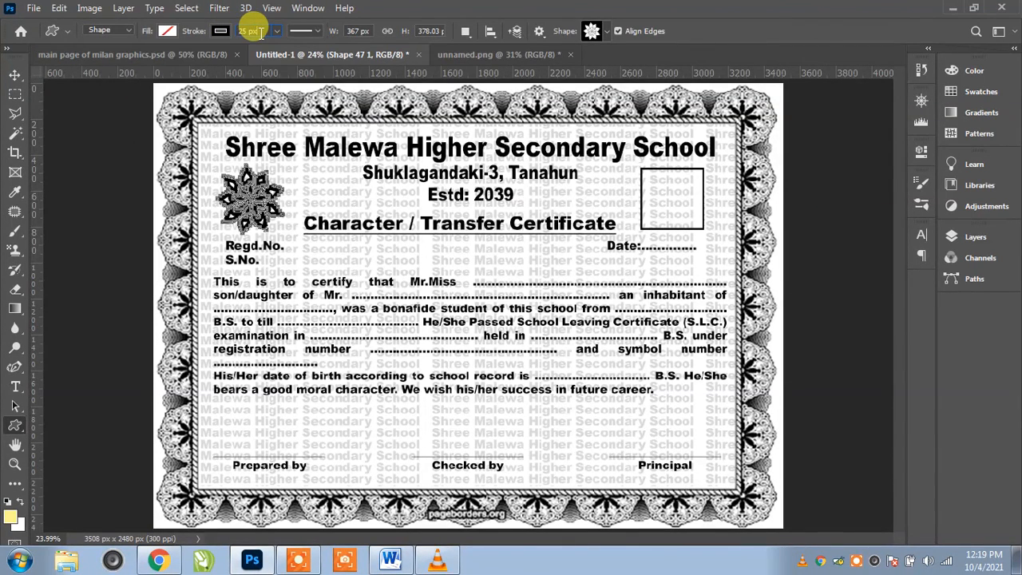
{"action": "type", "text": "10"}
{"action": "key", "text": "Return"}
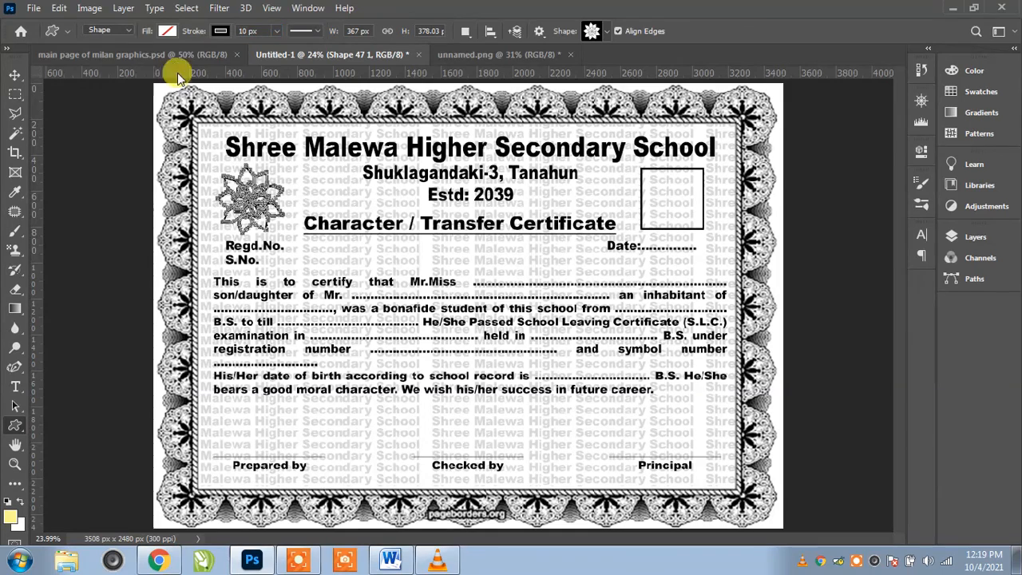
{"action": "left_click", "coordinate": [15, 75]}
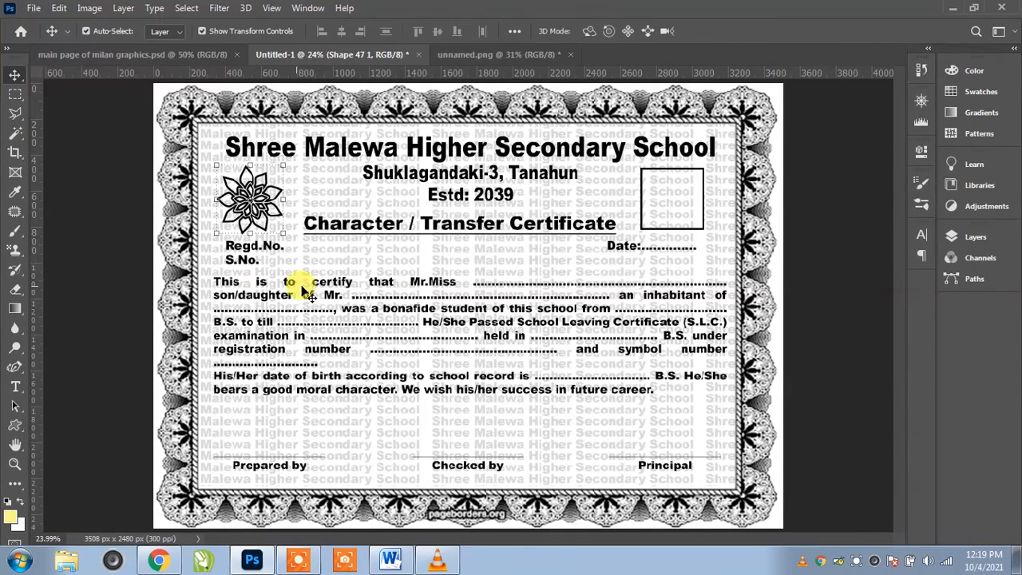
{"action": "left_click", "coordinate": [463, 252]}
{"action": "left_click", "coordinate": [552, 411]}
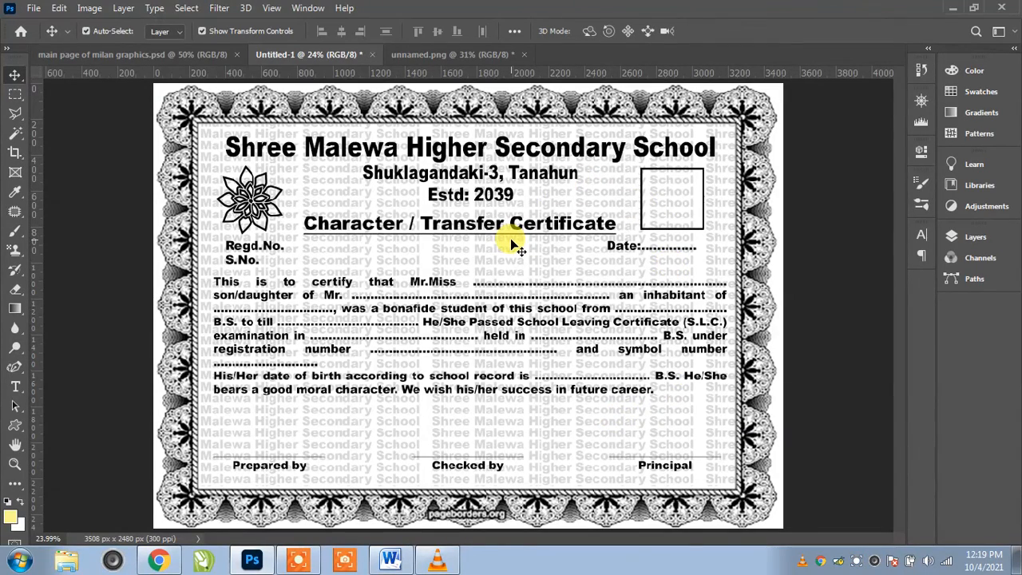
Step: Show the finished certificate in full-screen mode and enlarge it slightly to review the layout
{"action": "key", "text": "f"}
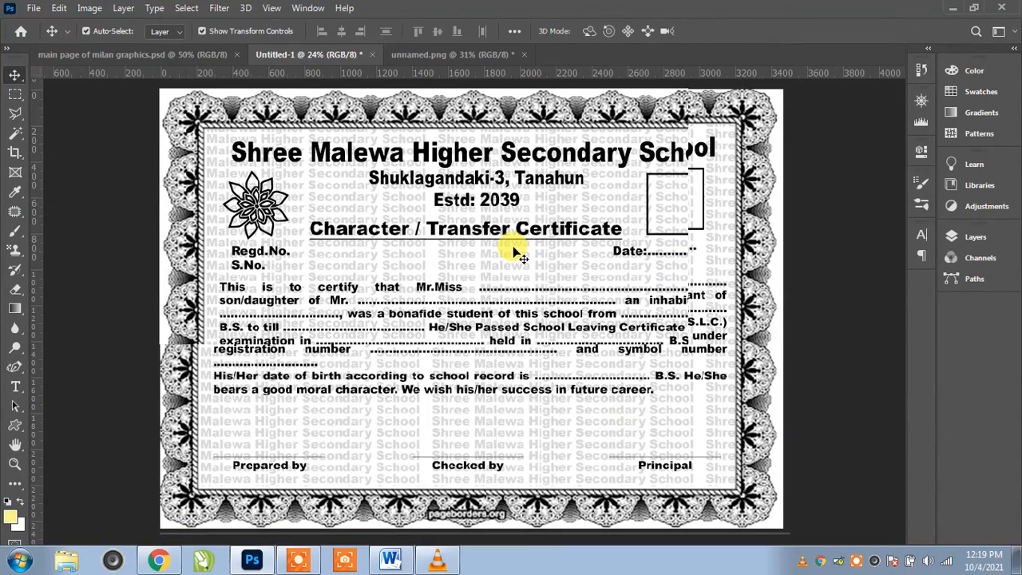
{"action": "key", "text": "f"}
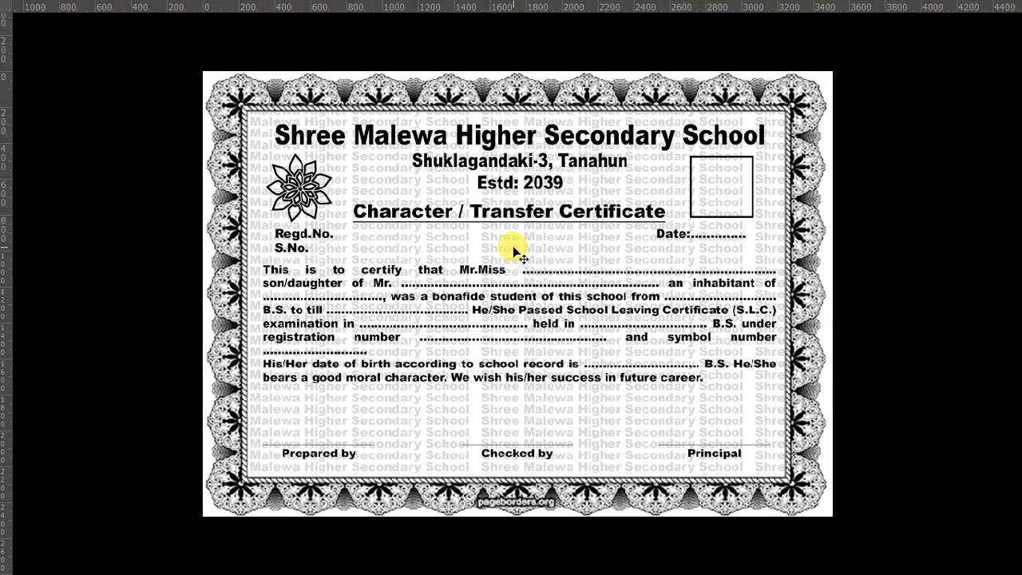
{"action": "scroll", "coordinate": [515, 252], "scroll_direction": "up", "scroll_amount": 1}
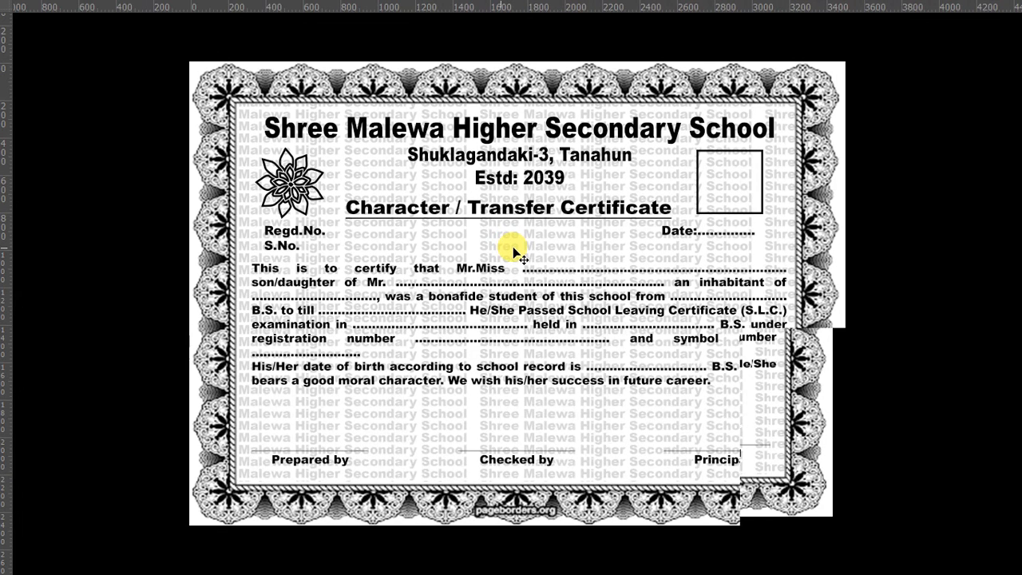